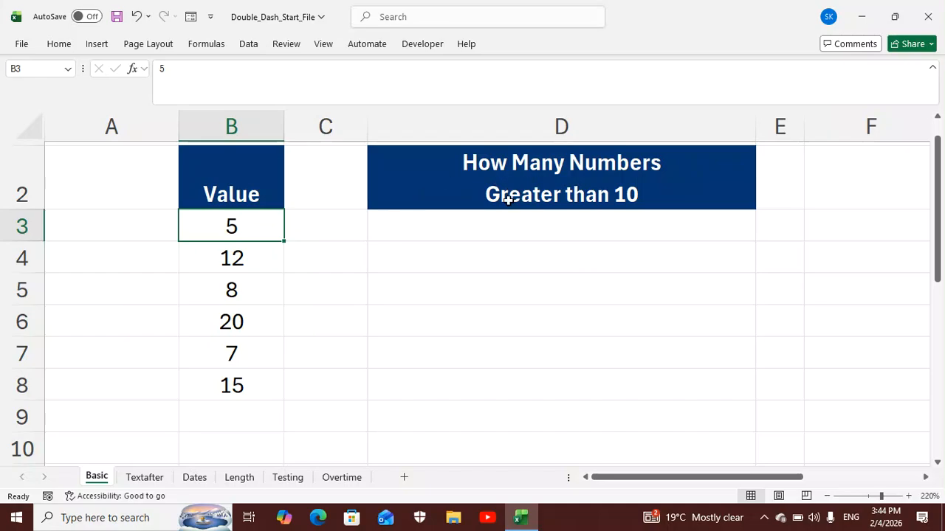
Enter the formula =B3:B8>10 in cell D3 to test every number in the Value column against 10
left_click(505, 230)
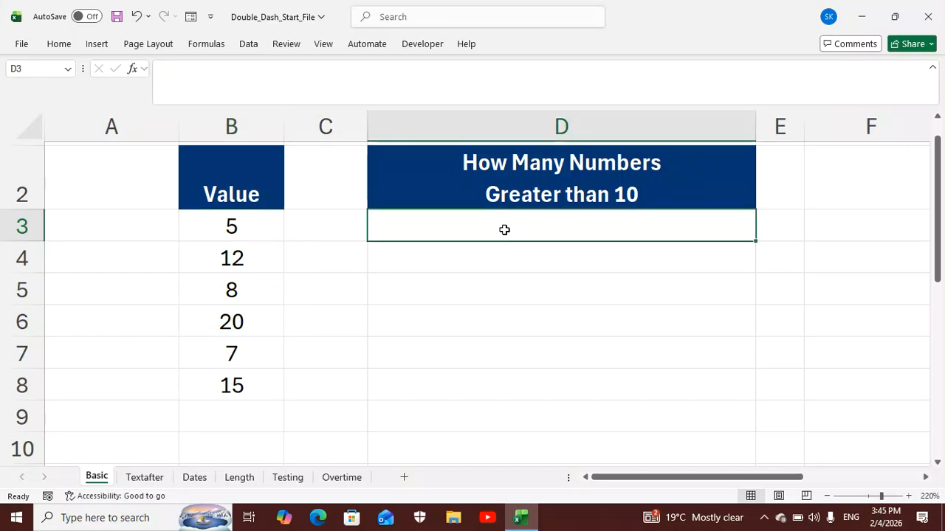
type("=")
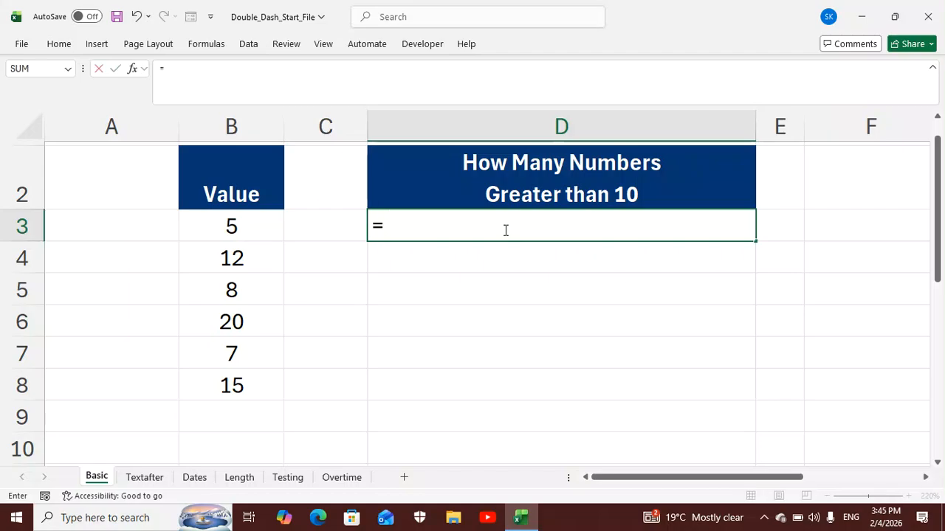
left_click(265, 224)
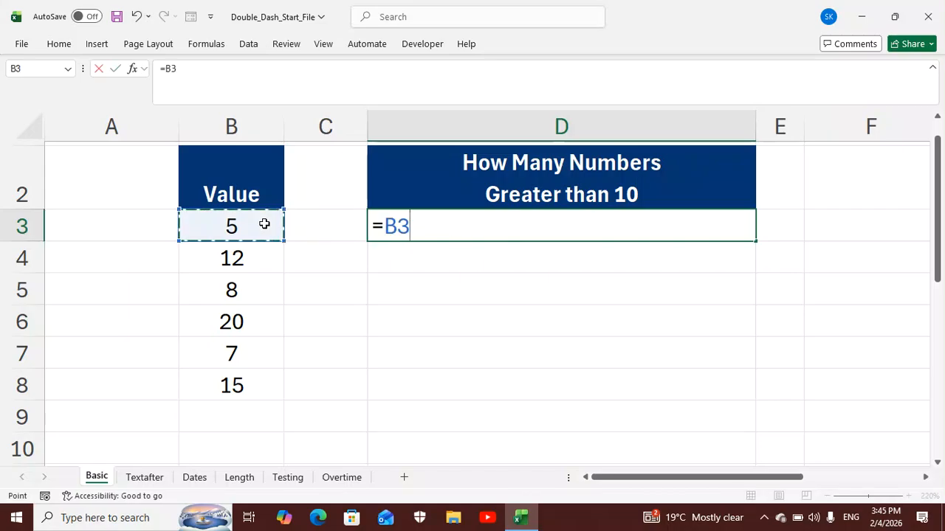
left_click_drag(265, 250, 252, 384)
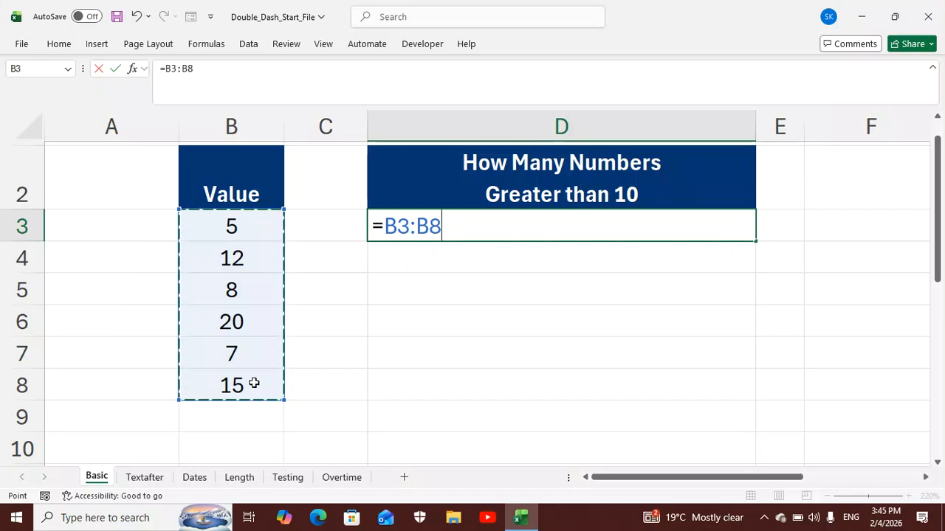
type(">")
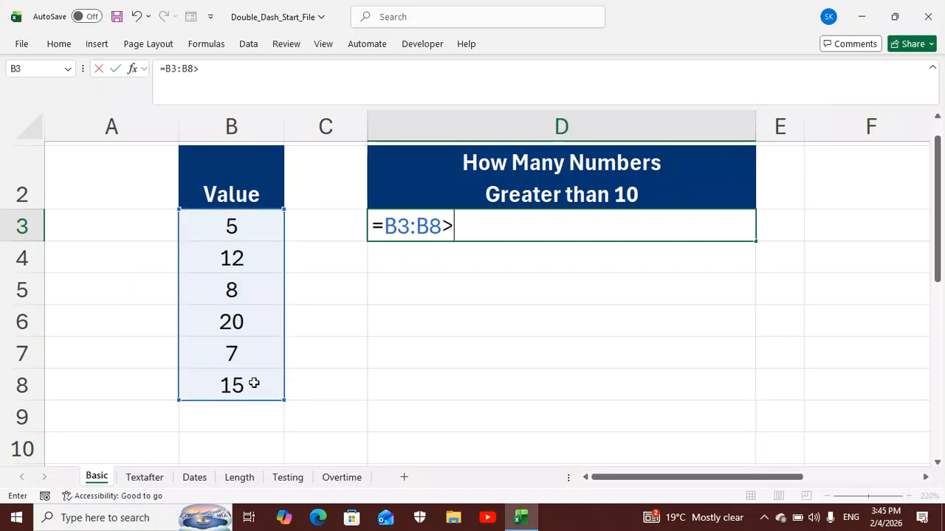
type("10")
key("Return")
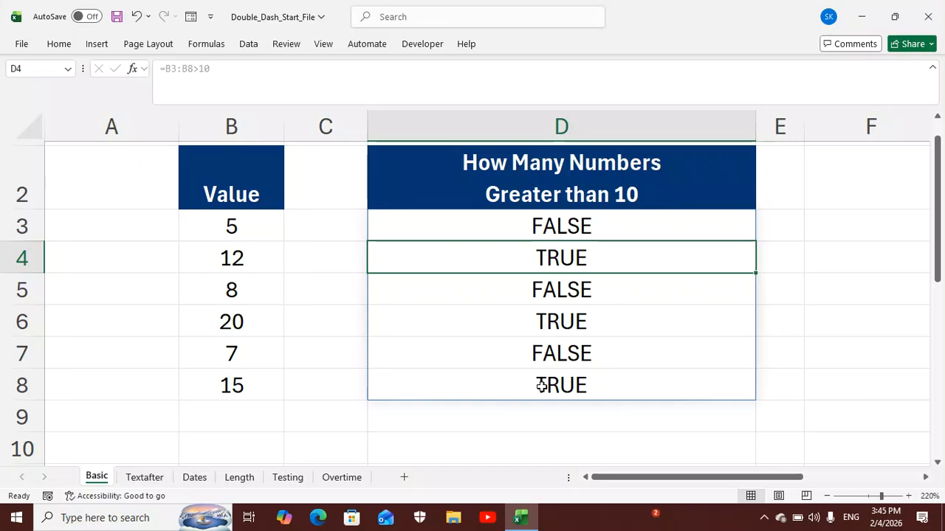
Wrap the D3 comparison in SUM with a double dash so the formula reads =SUM(--(B3:B8>10))
left_click(586, 226)
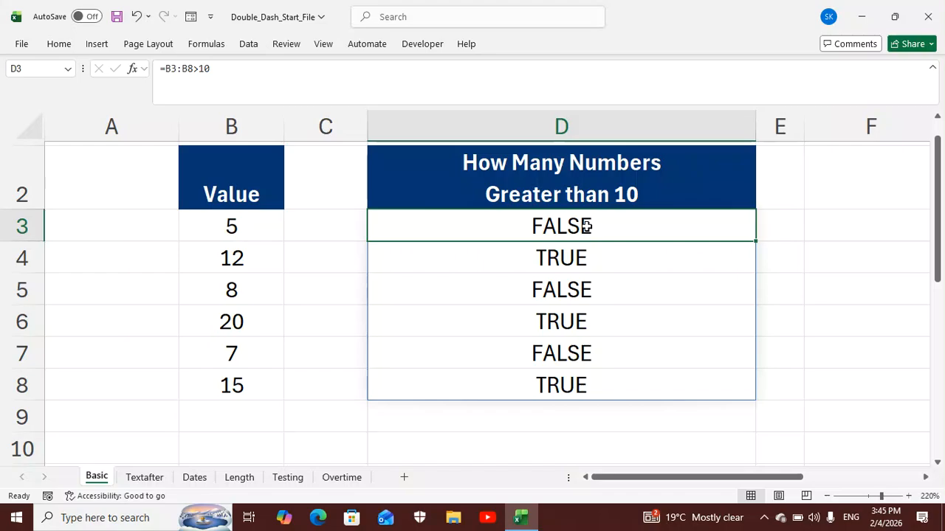
double_click(586, 227)
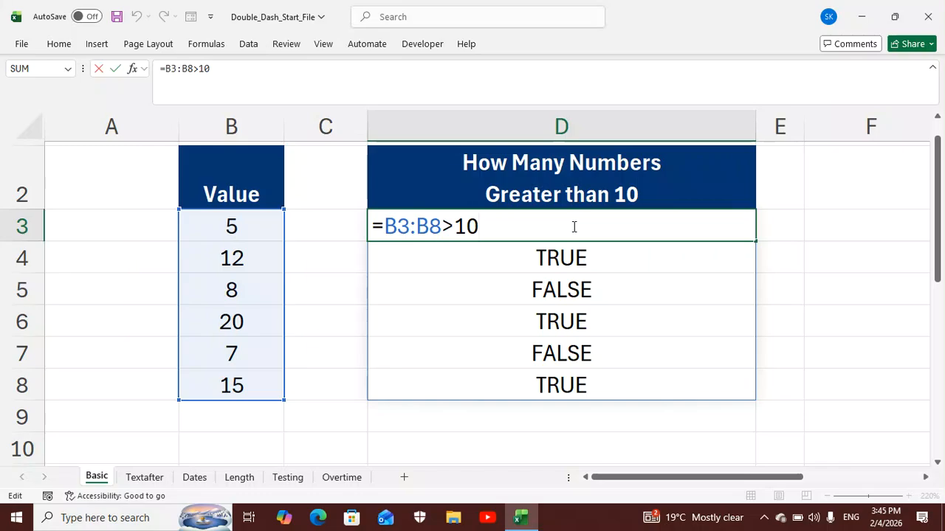
left_click(385, 226)
type("sum")
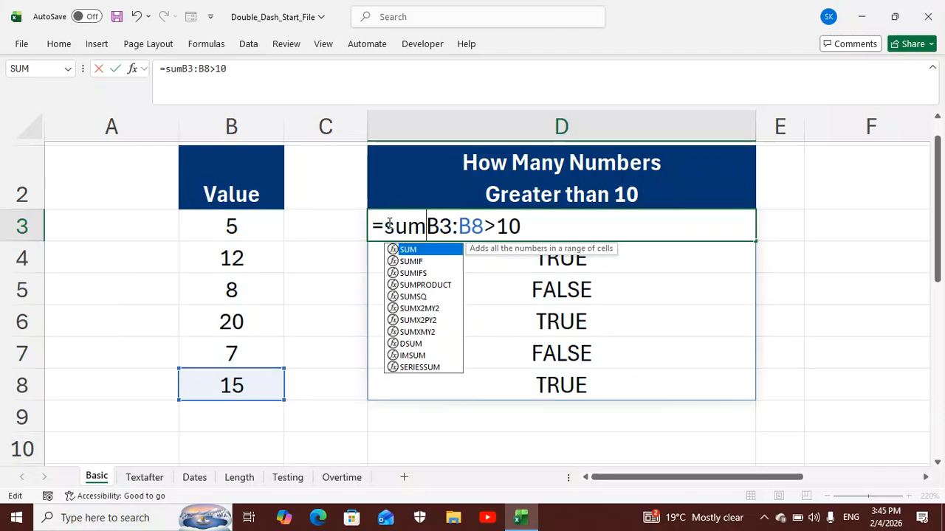
double_click(425, 251)
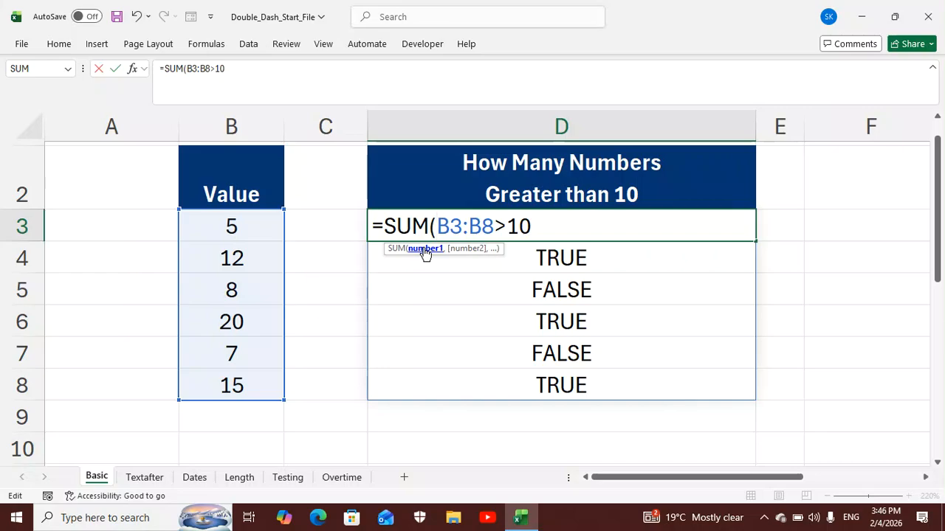
type("--")
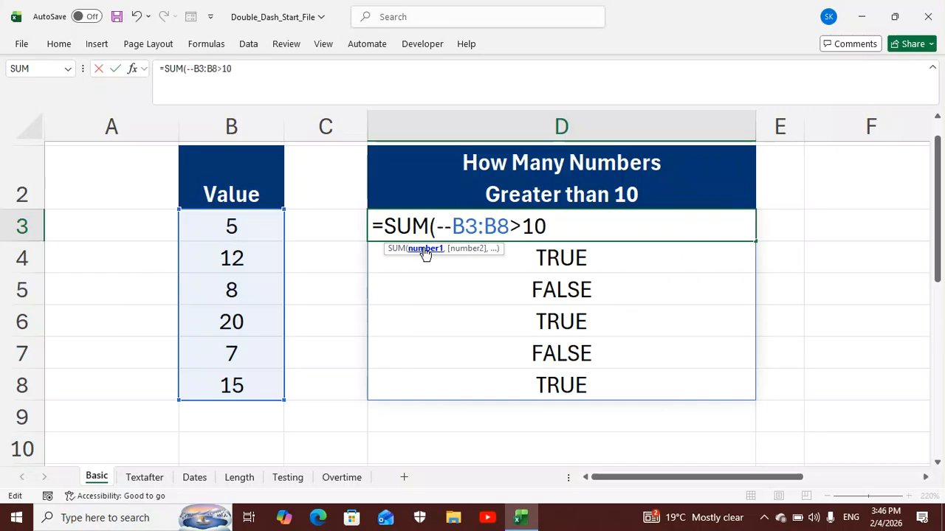
type("(")
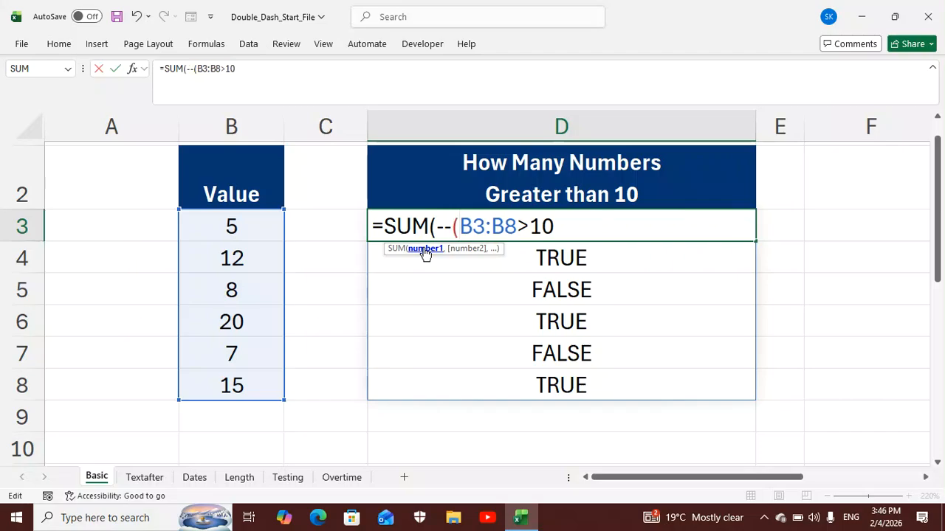
left_click(564, 230)
type("))")
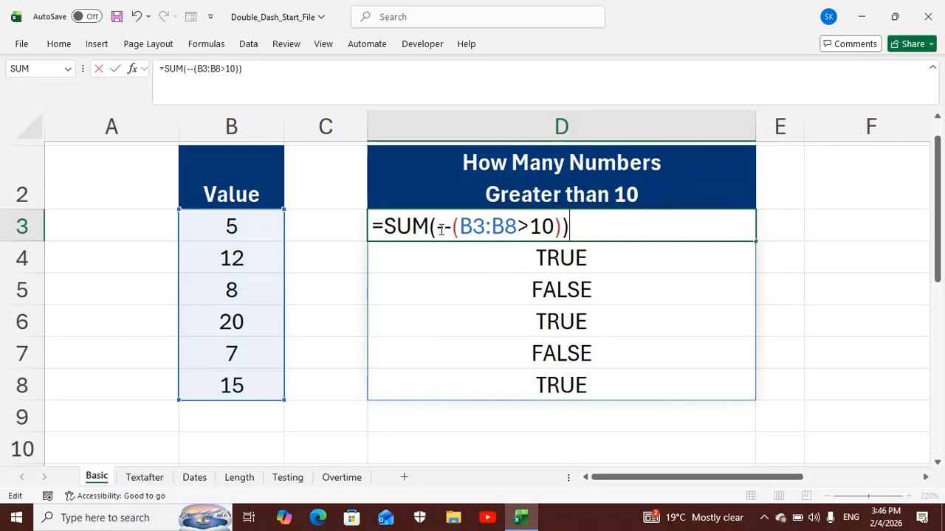
key("Return")
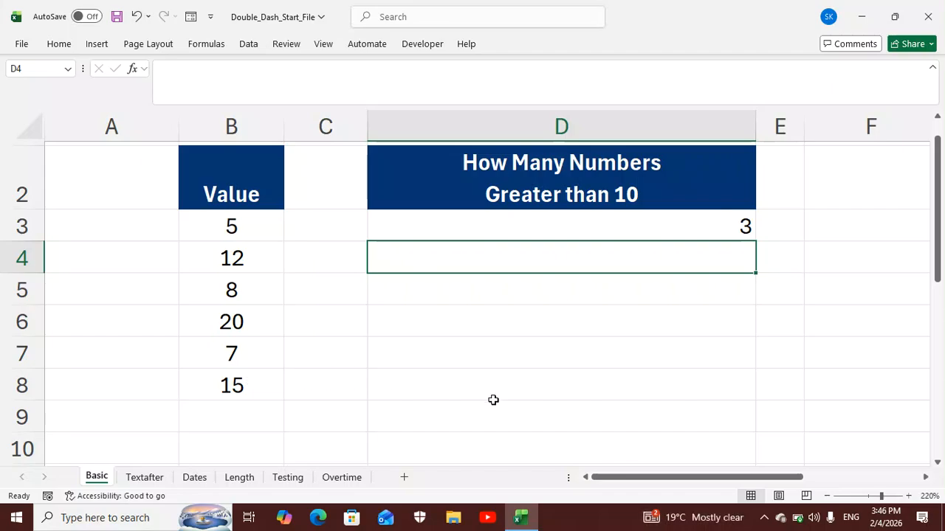
left_click(797, 519)
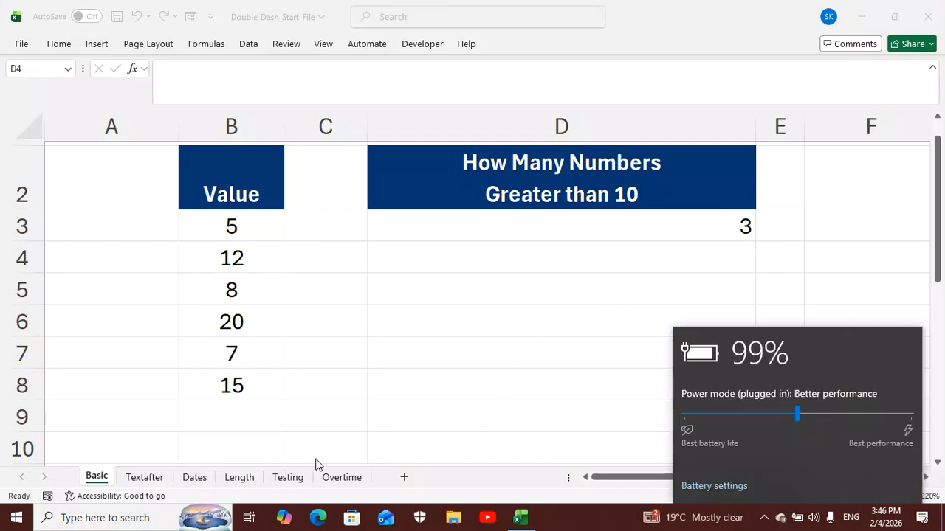
left_click(145, 479)
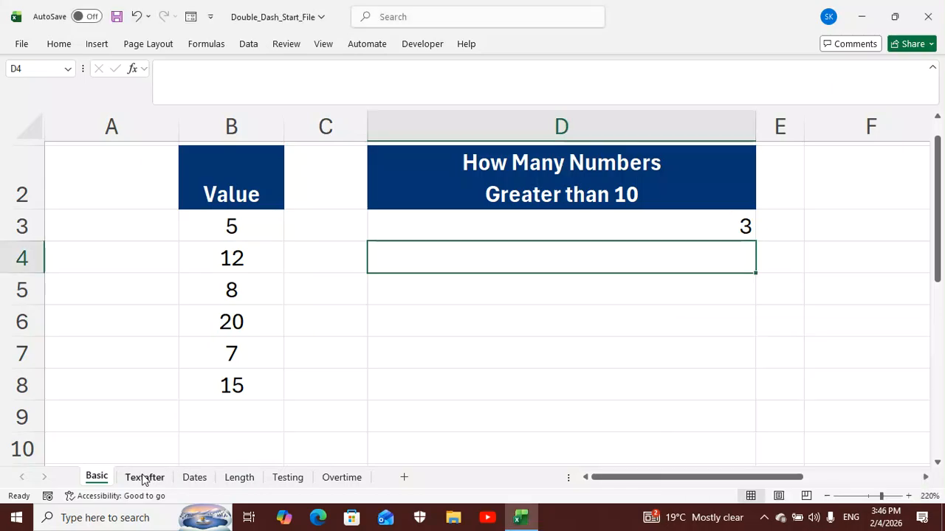
Open the Textafter sheet and examine the entries in the Price column and the error indicator on D3
left_click(151, 480)
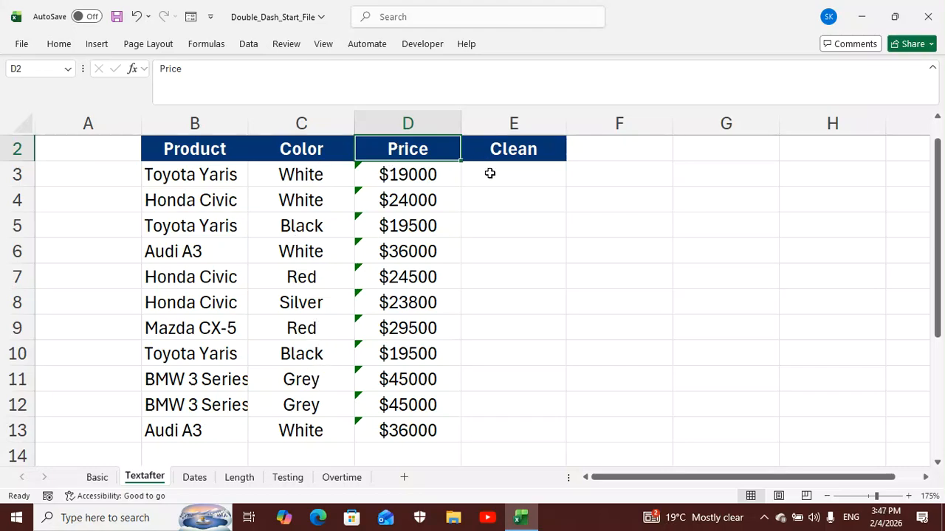
left_click(433, 180)
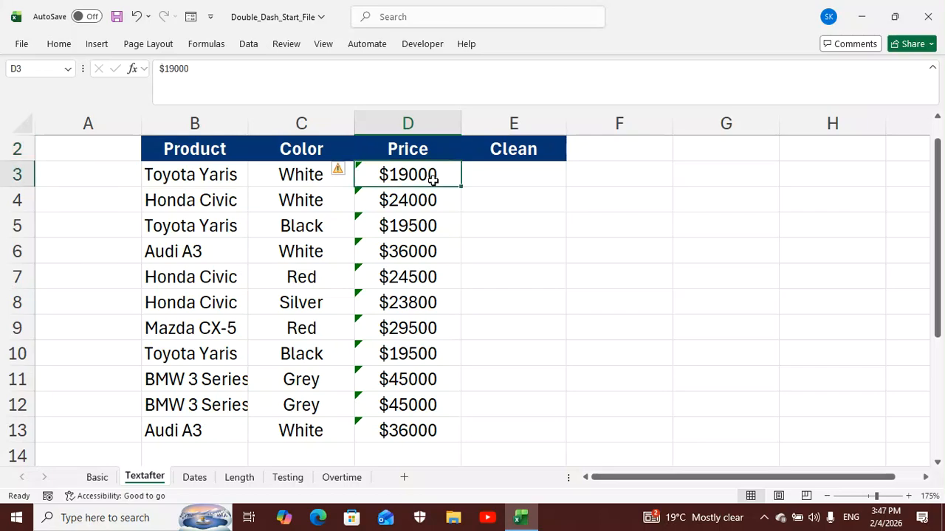
mouse_move(341, 173)
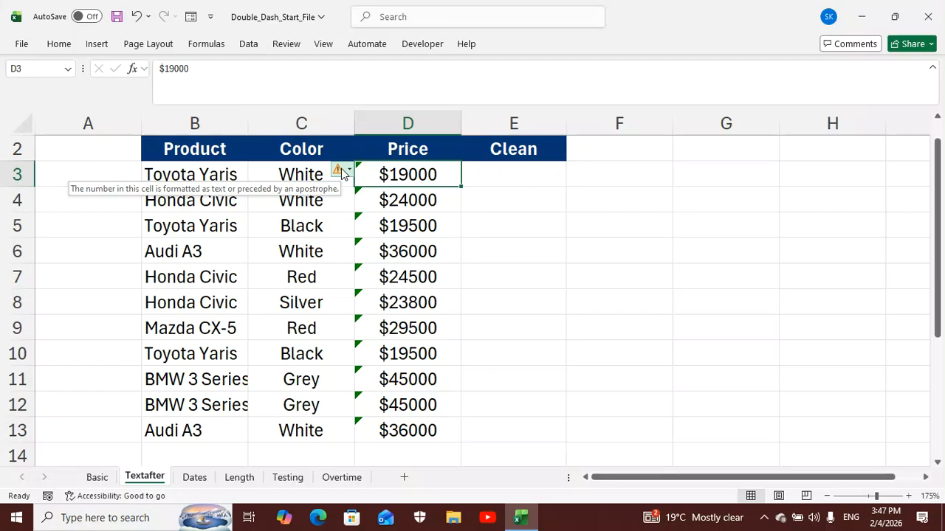
left_click(388, 230)
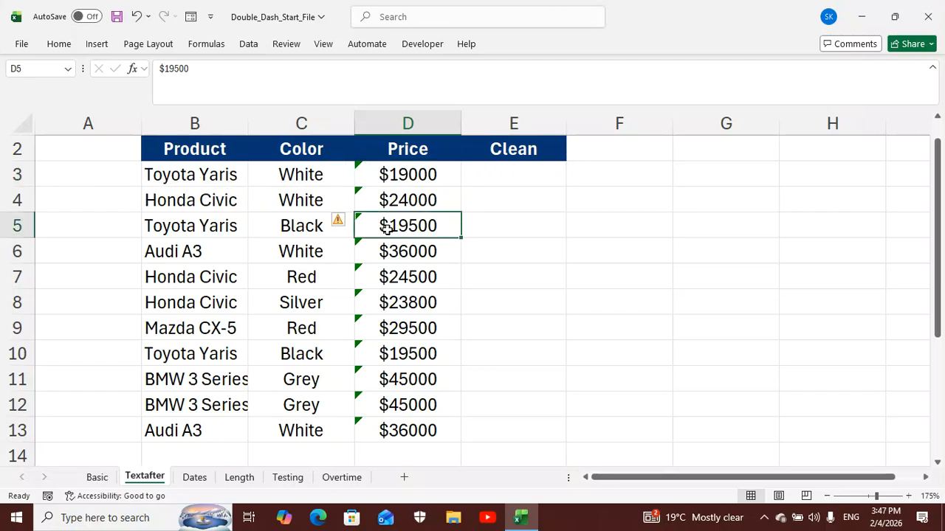
left_click(400, 273)
left_click(405, 322)
left_click(406, 375)
left_click(411, 408)
left_click(416, 431)
left_click(408, 299)
left_click(411, 253)
left_click(412, 220)
left_click(412, 179)
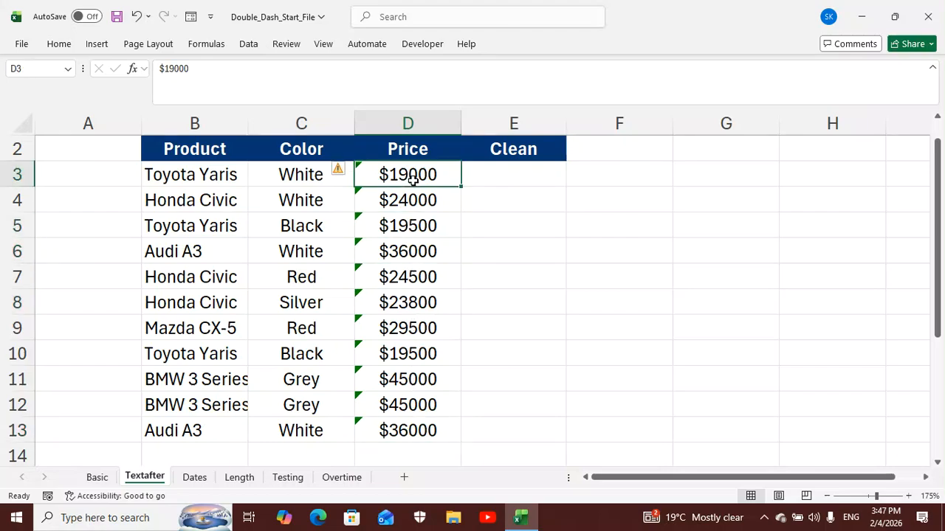
Enter the formula =TEXTAFTER(D3:D13,"$") in cell E3 to strip the dollar sign from all the prices
left_click(499, 181)
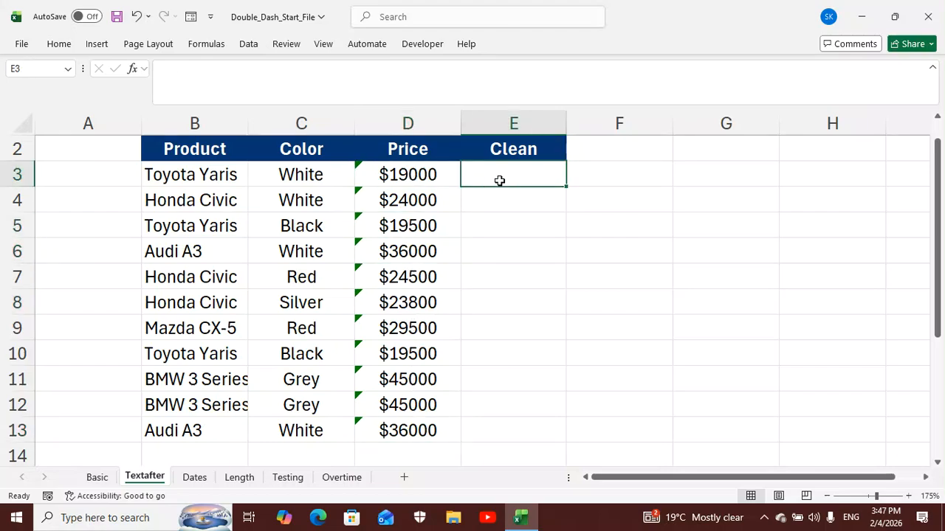
type("=")
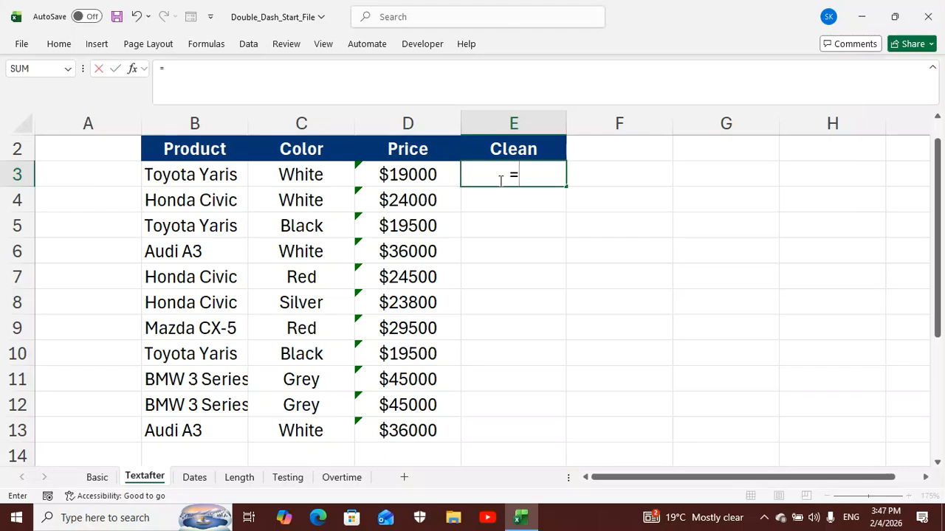
type("te")
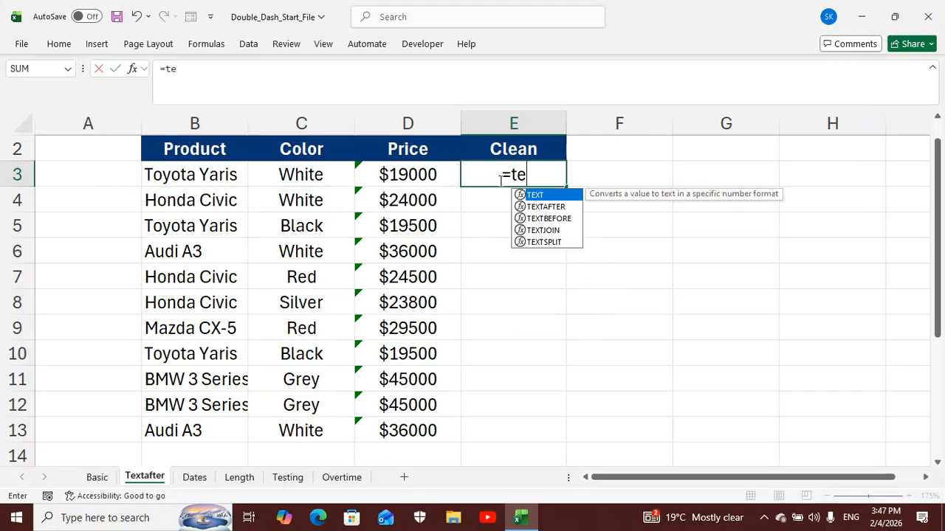
left_click(552, 207)
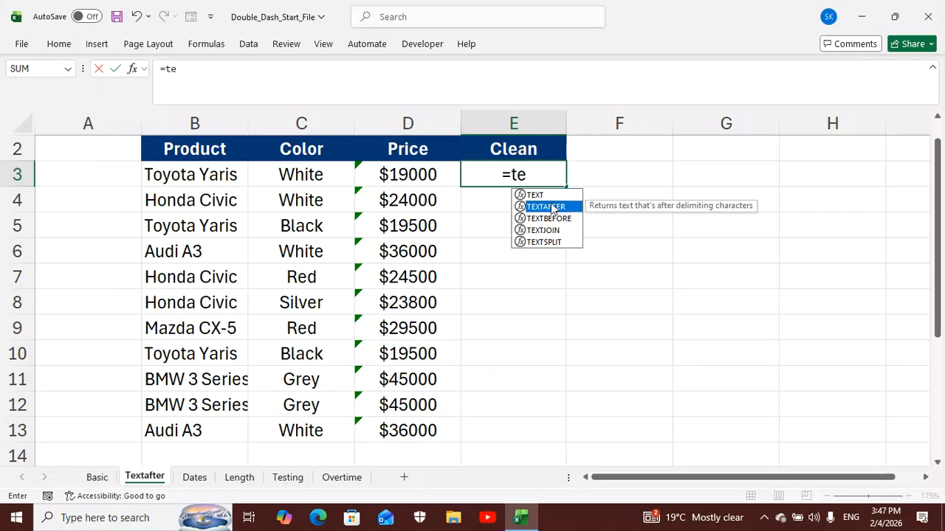
double_click(552, 207)
left_click(551, 202)
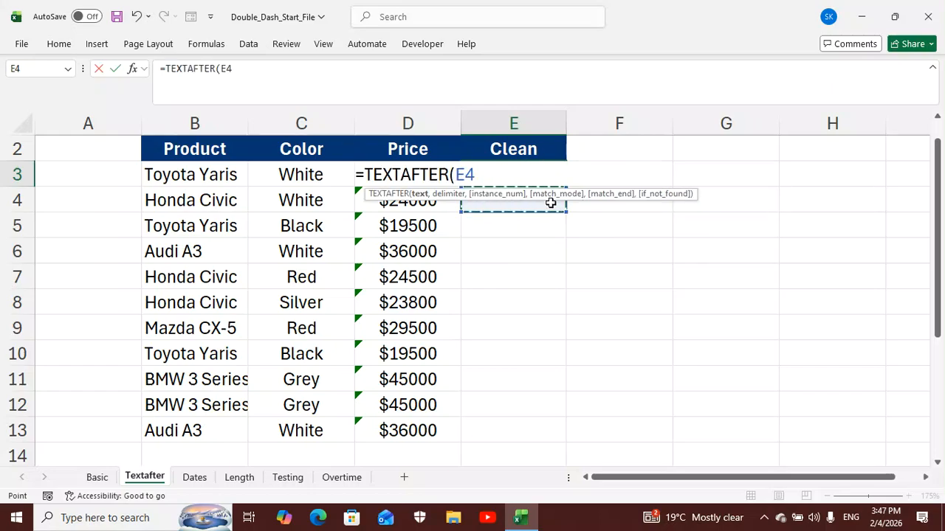
key("BackSpace")
key("BackSpace")
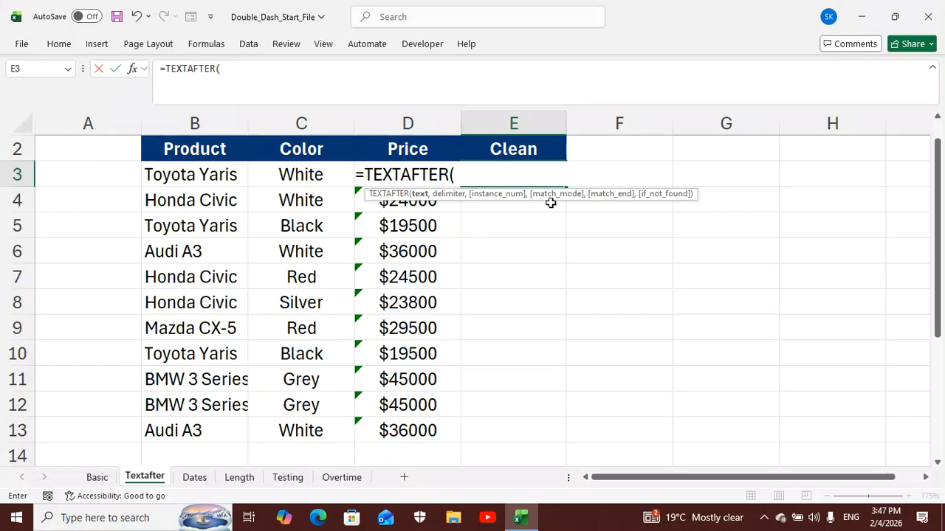
type("d3")
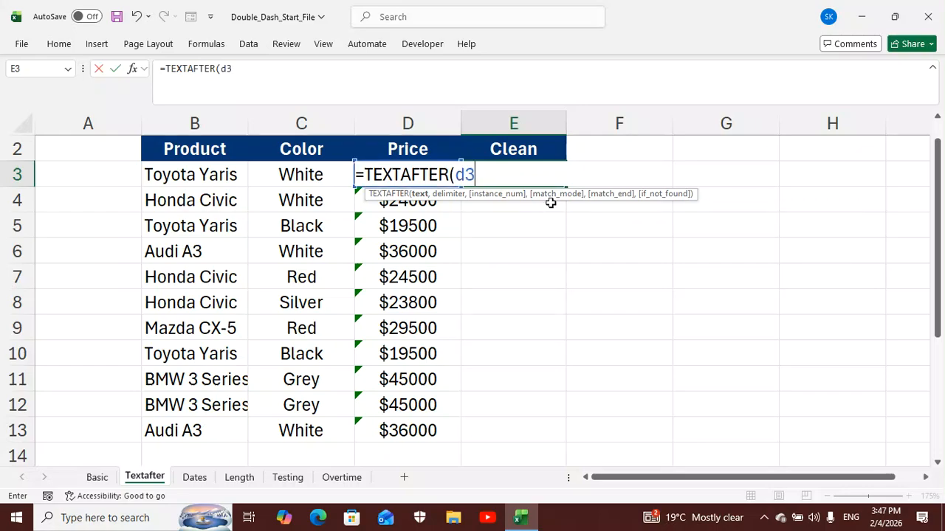
type(":d")
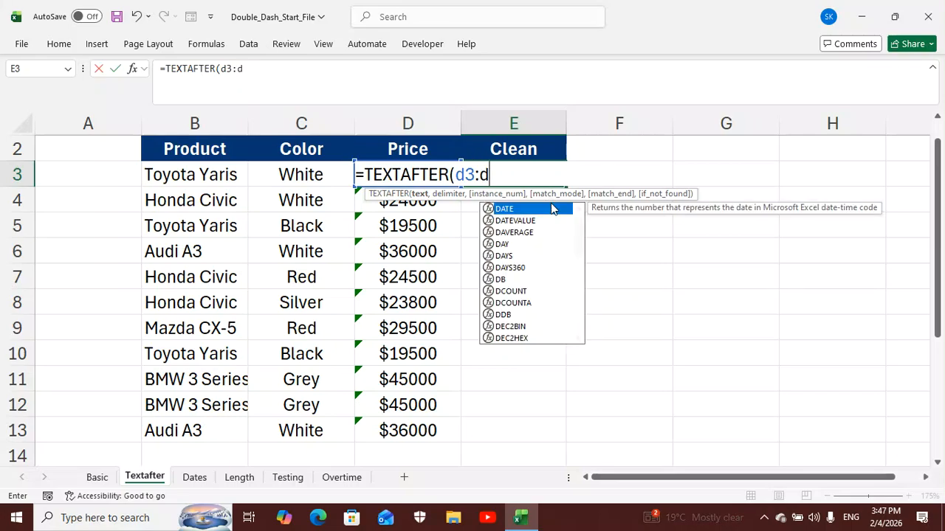
type("13")
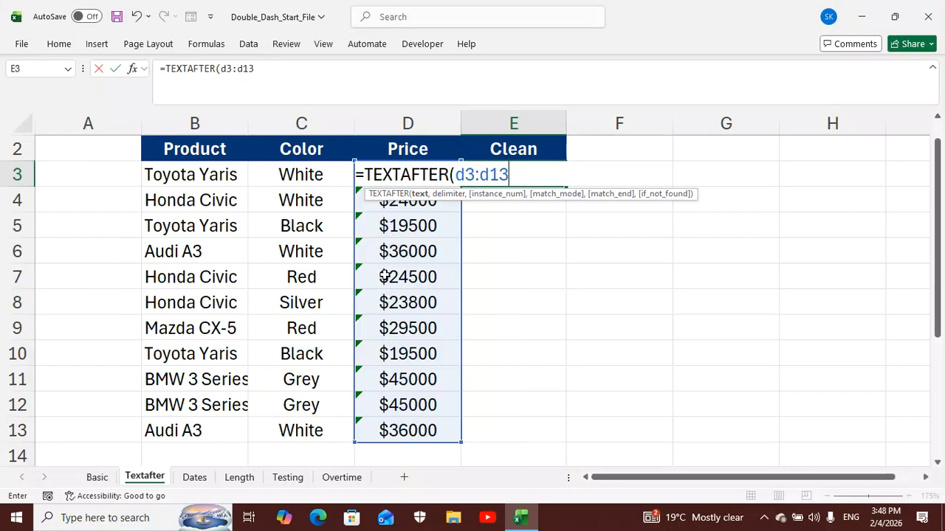
type(",")
type("\"$\"")
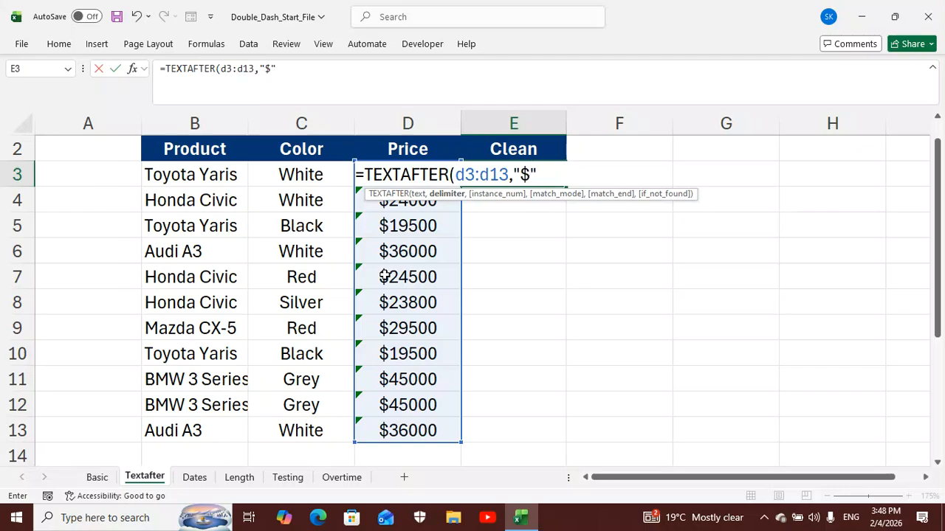
type(")")
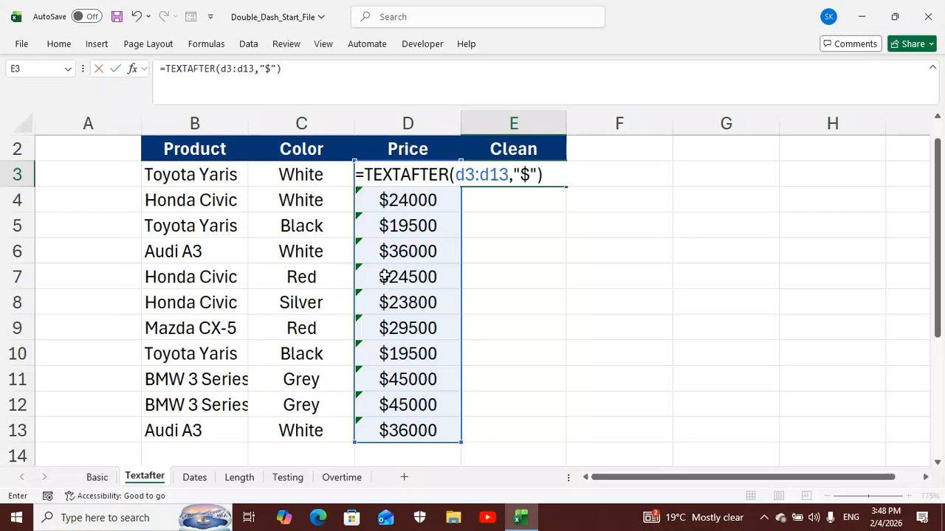
key("Return")
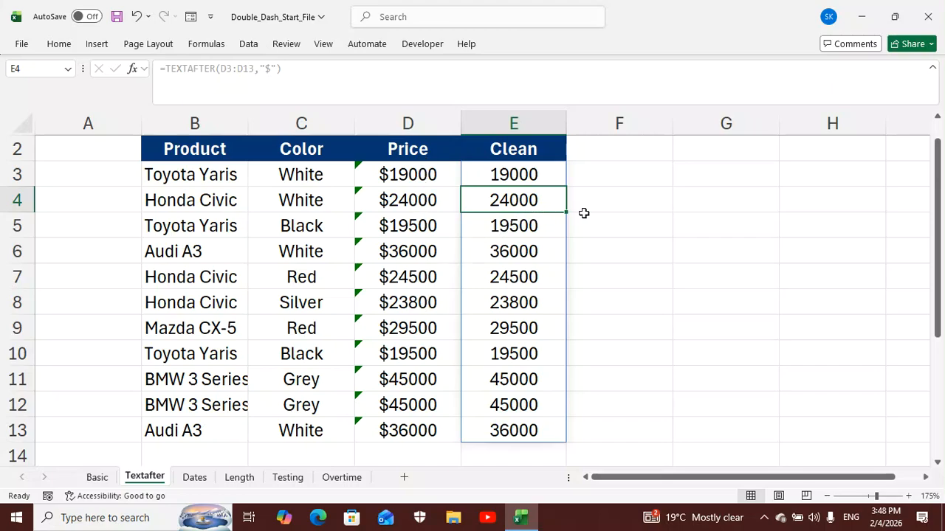
Enter the labels sum in cell D15 and max in cell D16 below the Price column
scroll(583, 214, "down", 1)
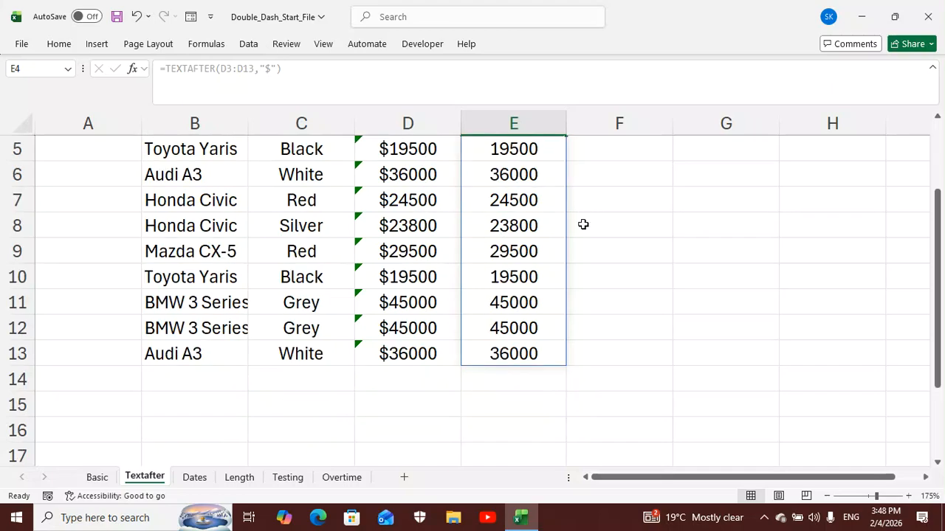
left_click(427, 407)
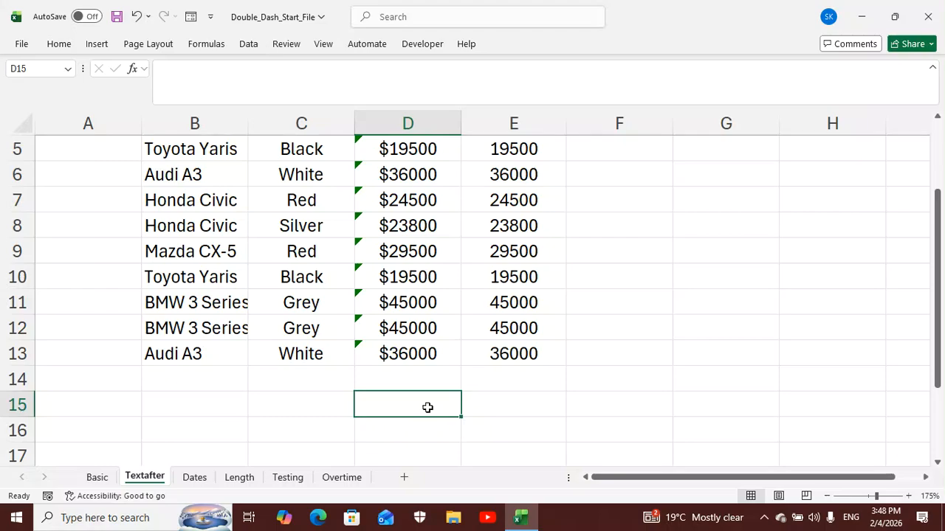
type("sum")
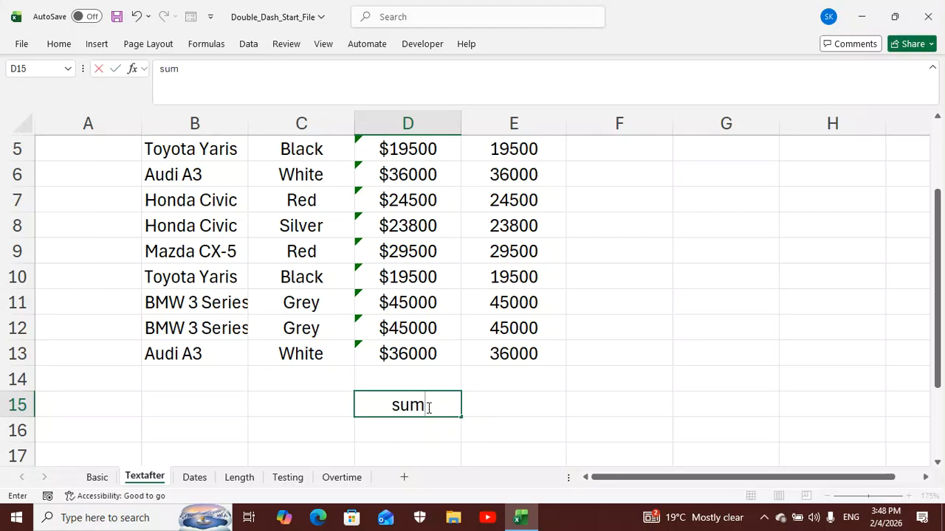
key("Return")
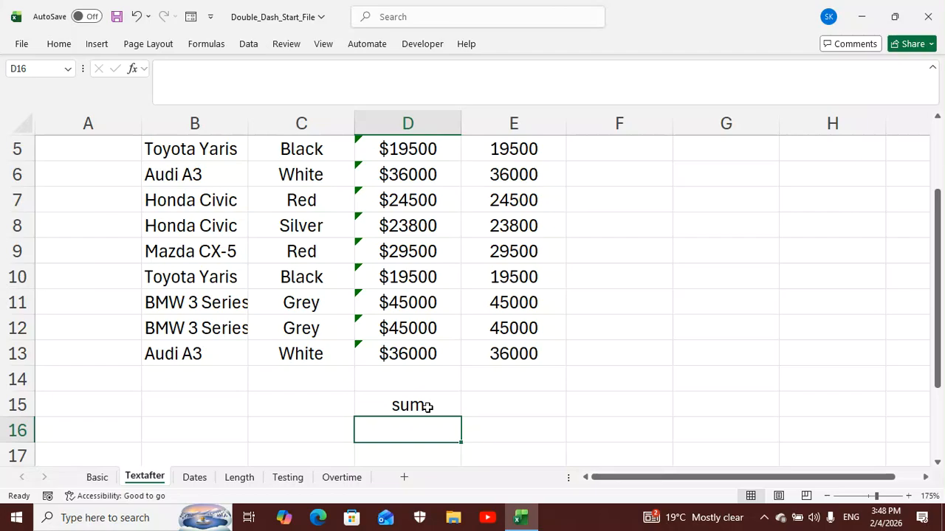
type("max")
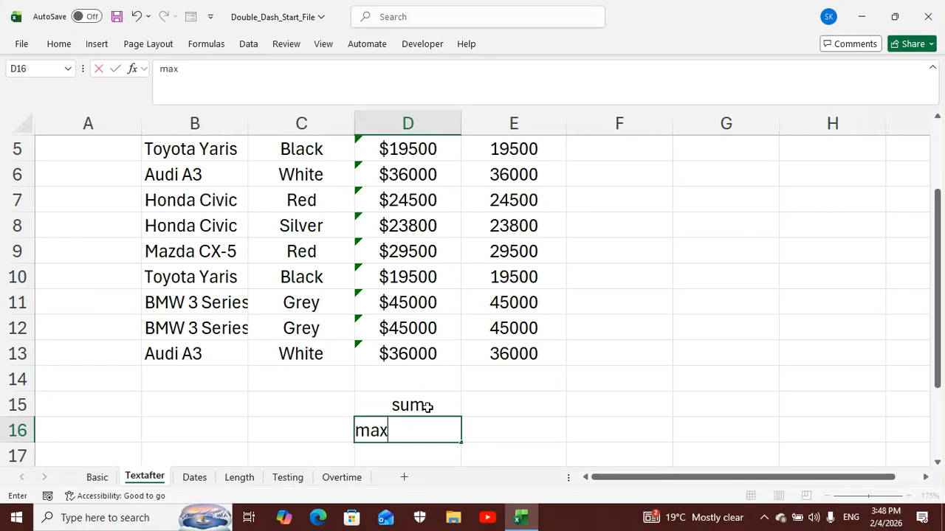
Enter the formula =SUM(E3:E13) in cell E15 to total the Clean column
left_click(499, 400)
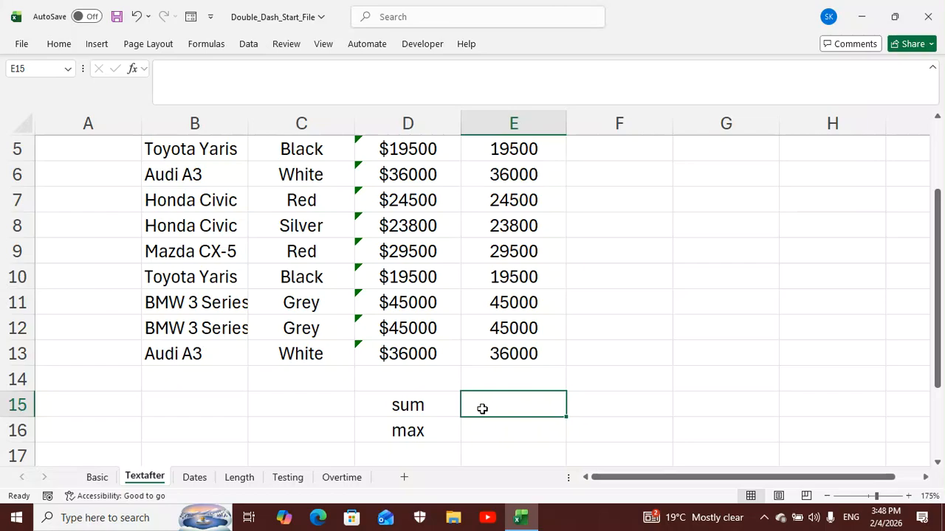
type("=su")
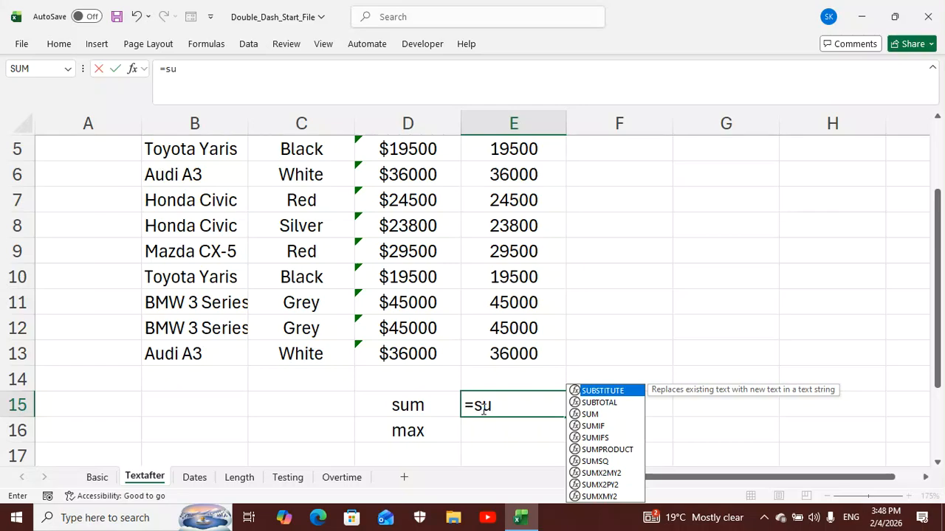
type("m")
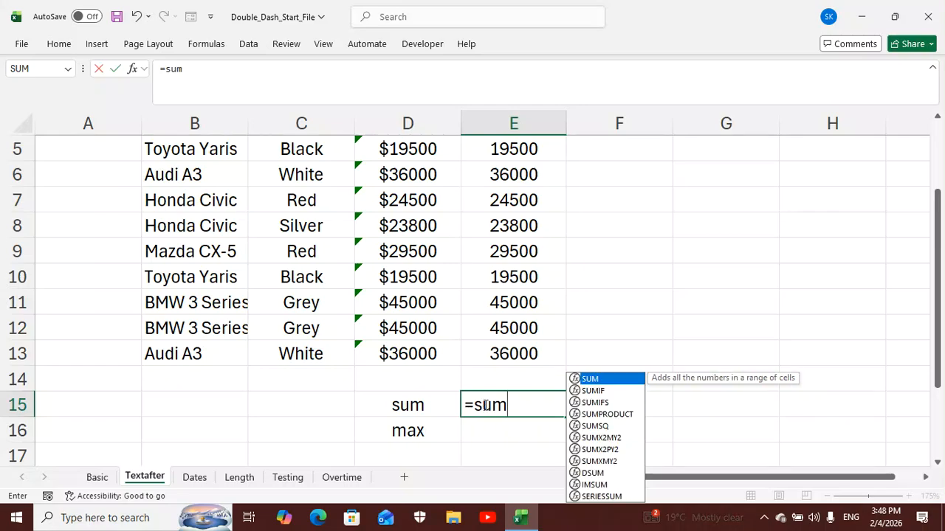
type("(")
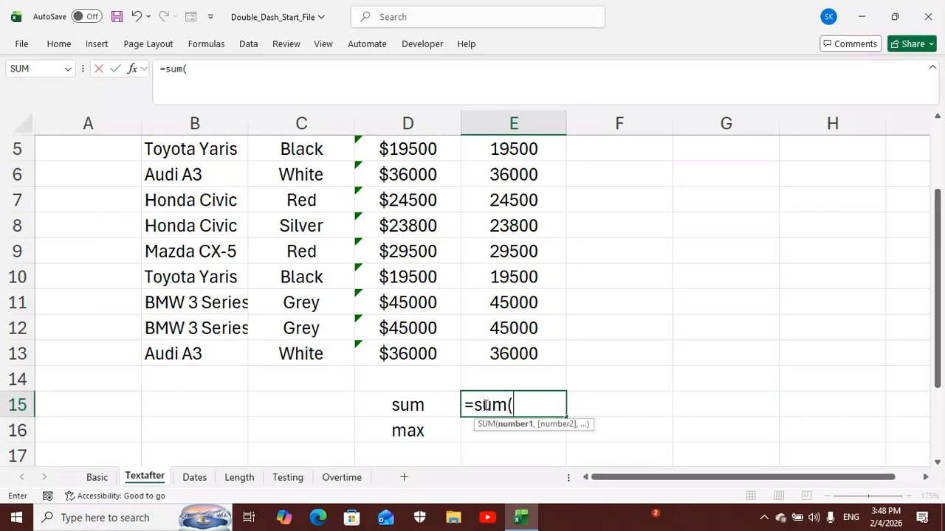
type("e3")
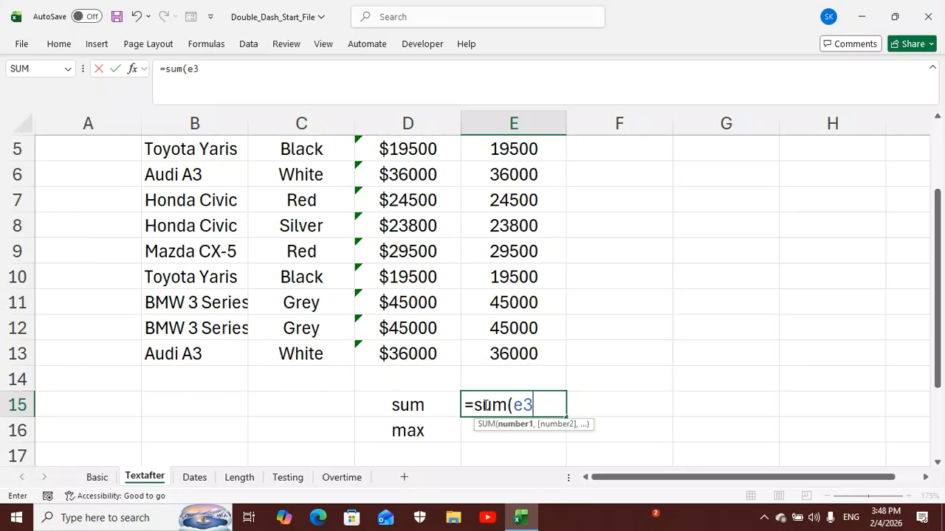
type(":e13")
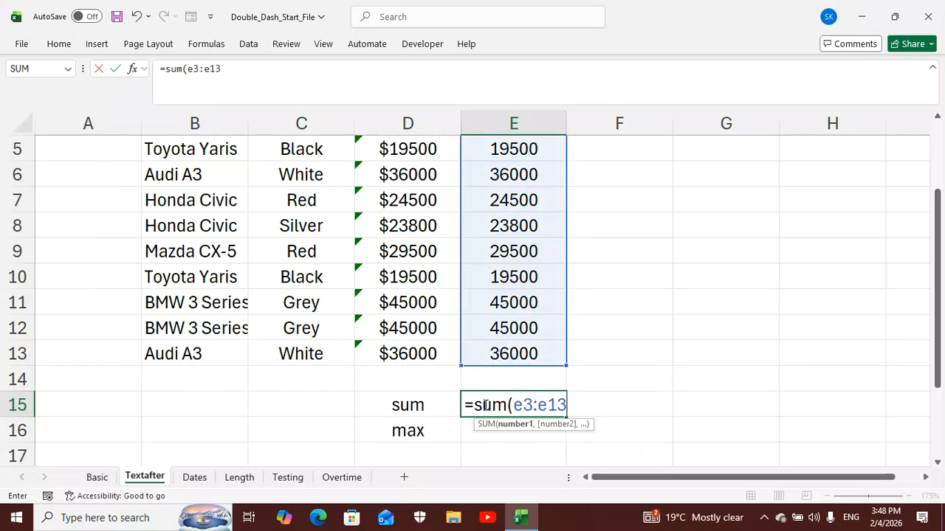
type(")")
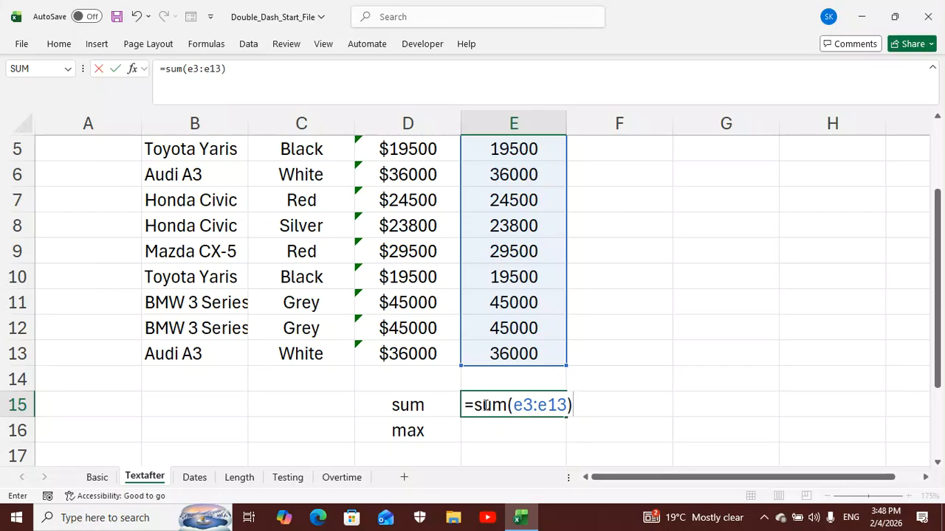
key("Return")
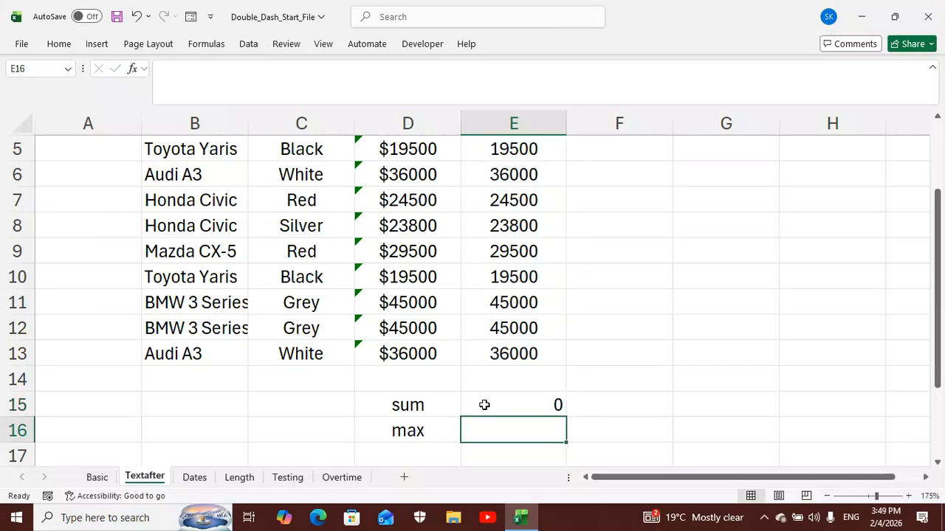
Enter the formula =MAX(E3:E13) in cell E16 to find the highest Clean price
type("=")
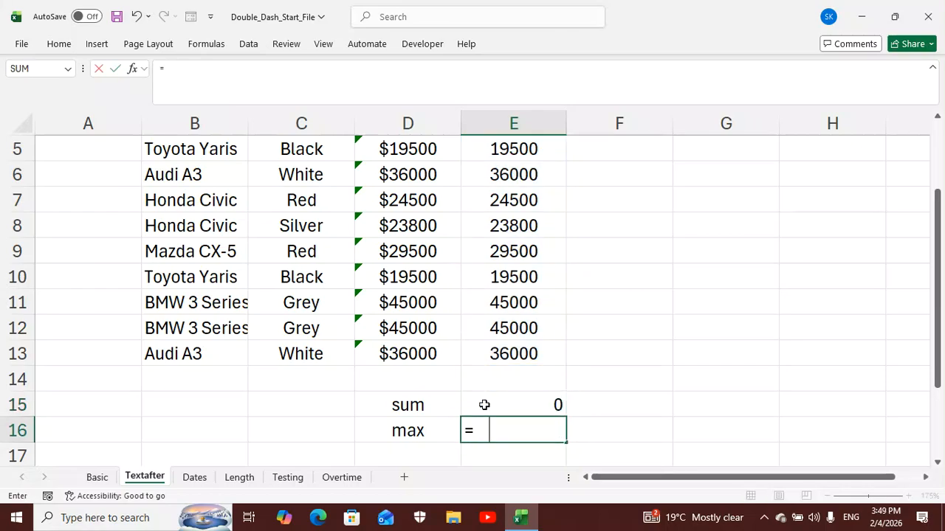
type("max")
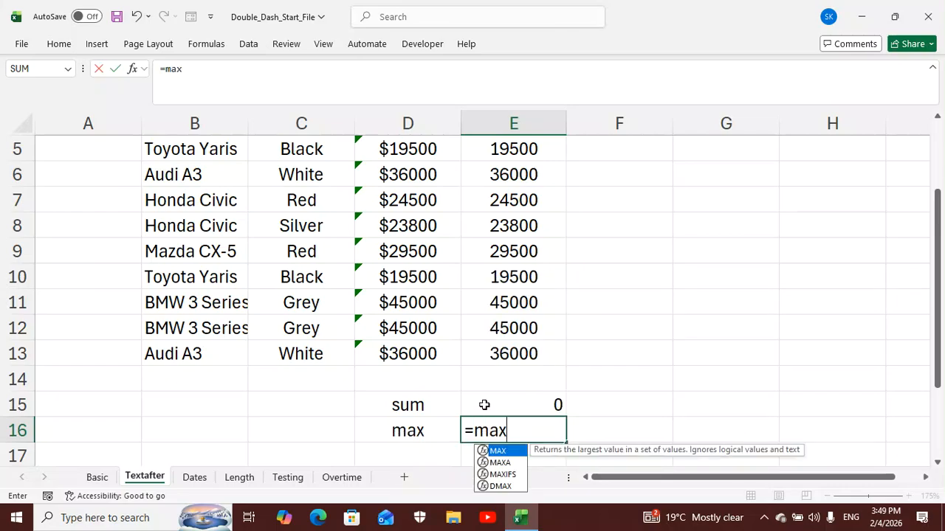
type("(e3")
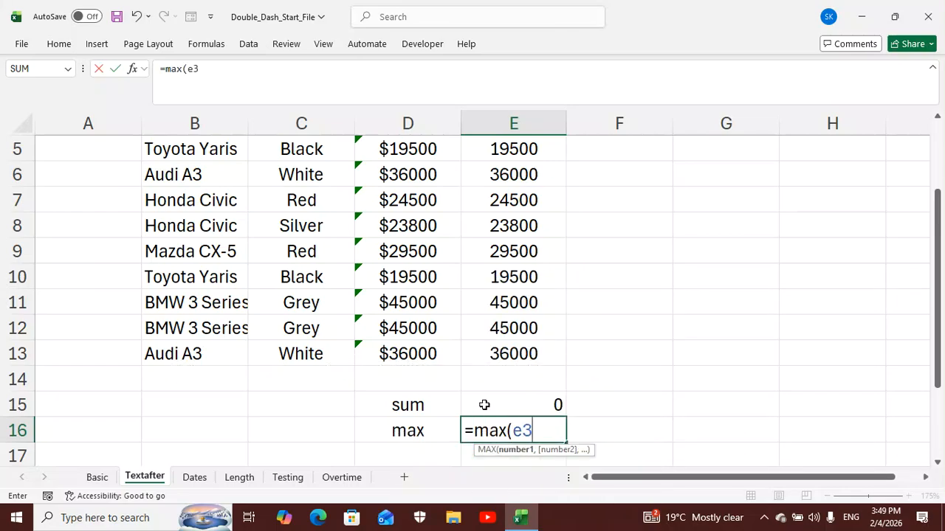
type(":")
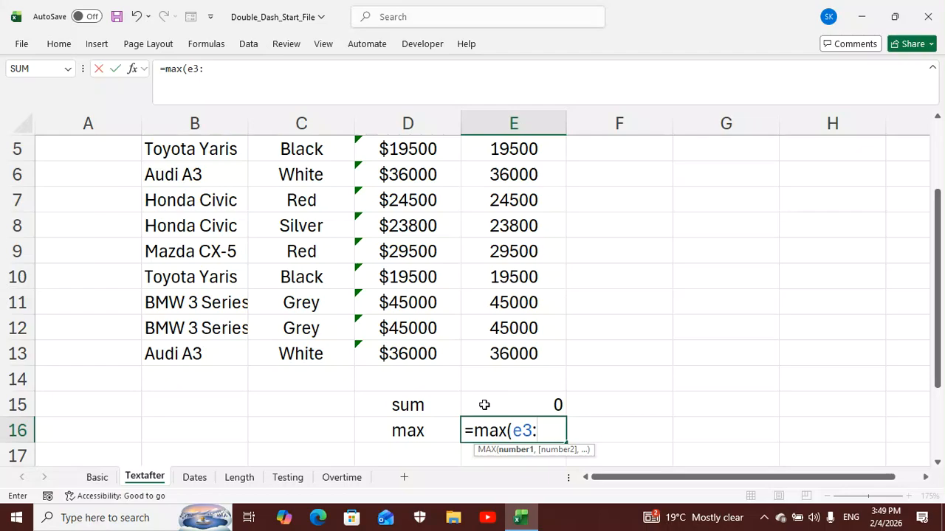
type("e13")
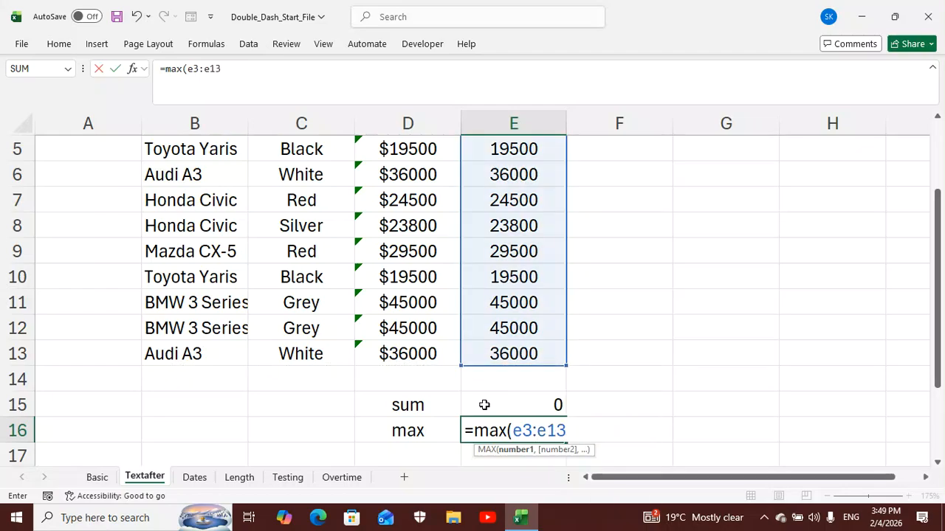
type(")")
key("Return")
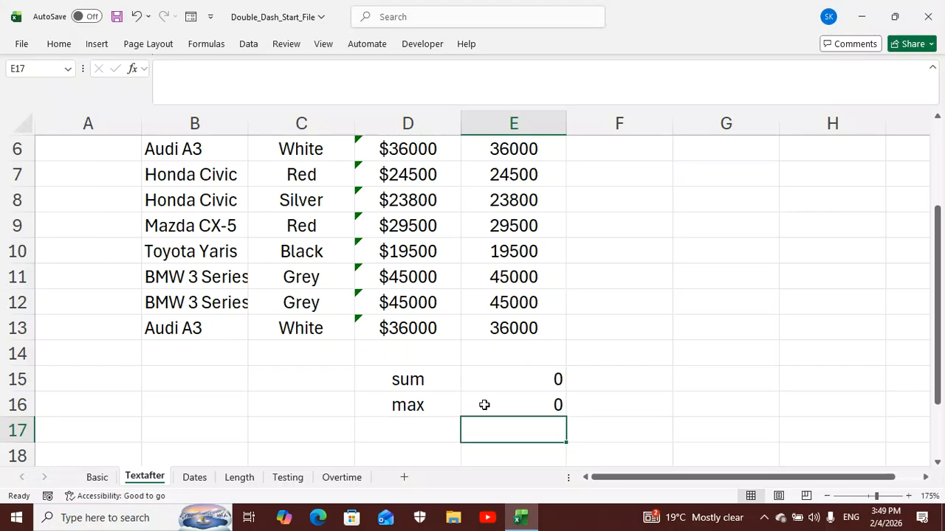
Add a double dash before the range in both formulas, making E15 =SUM(--E3:E13) and E16 =MAX(--E3:E13)
left_click(516, 377)
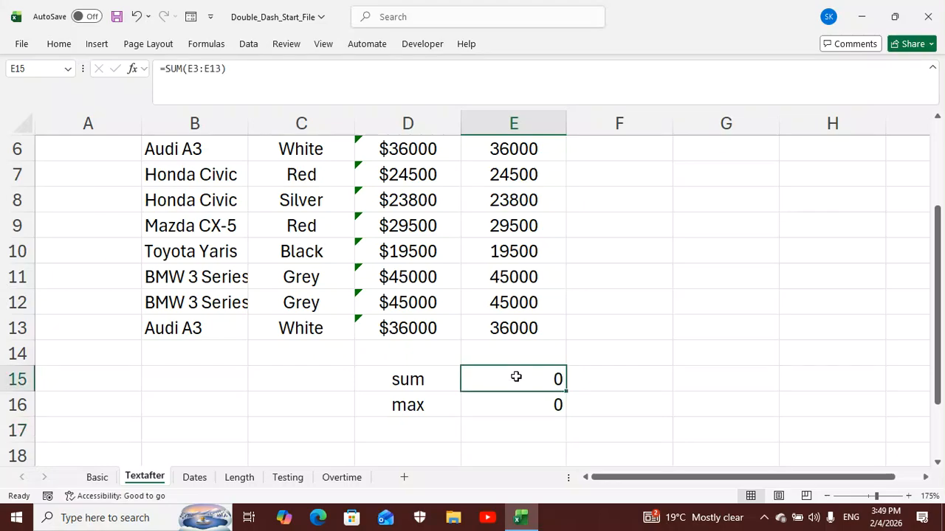
double_click(515, 377)
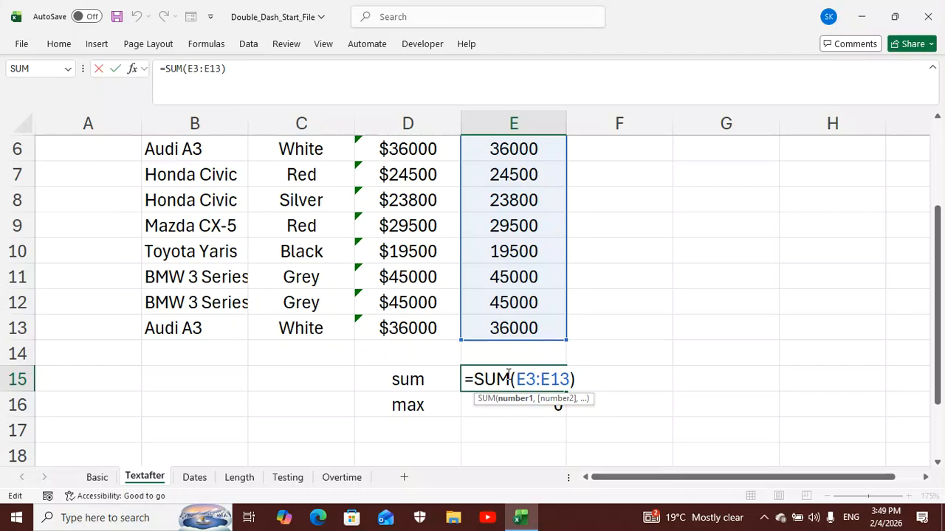
type("--")
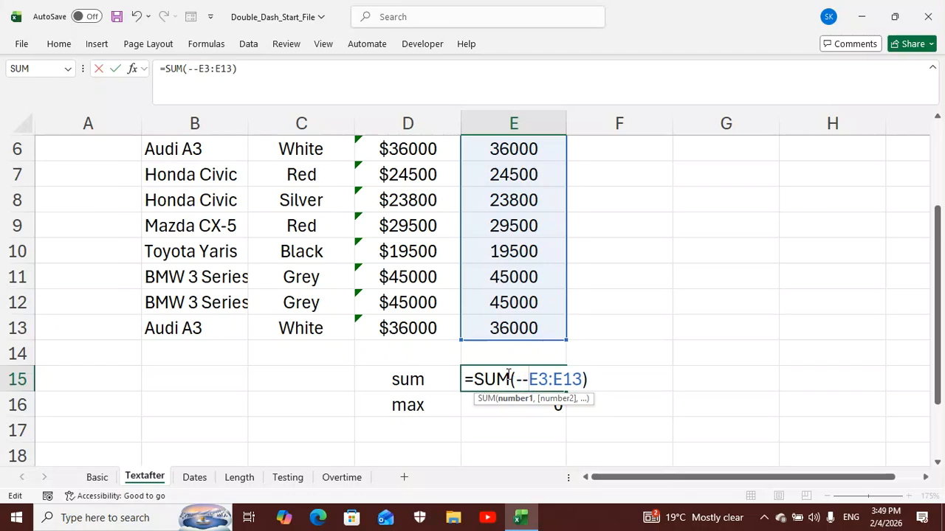
key("Return")
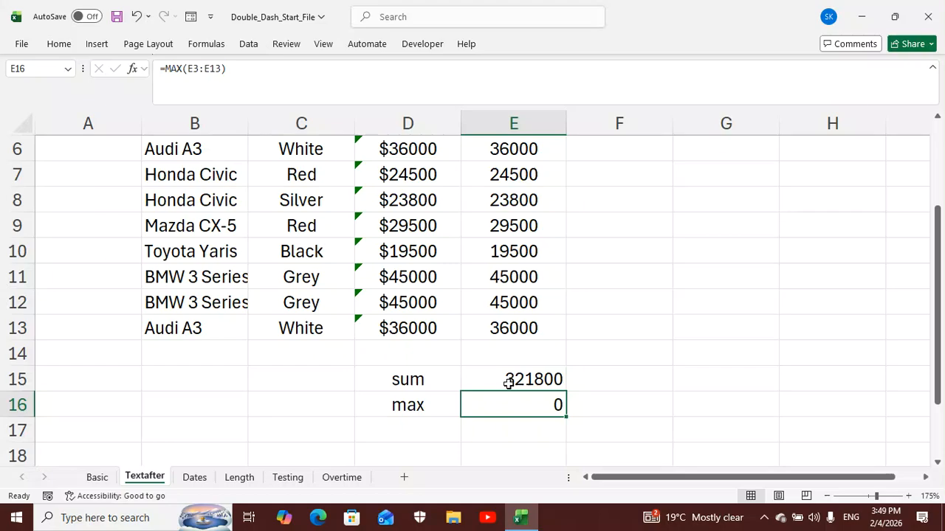
double_click(520, 405)
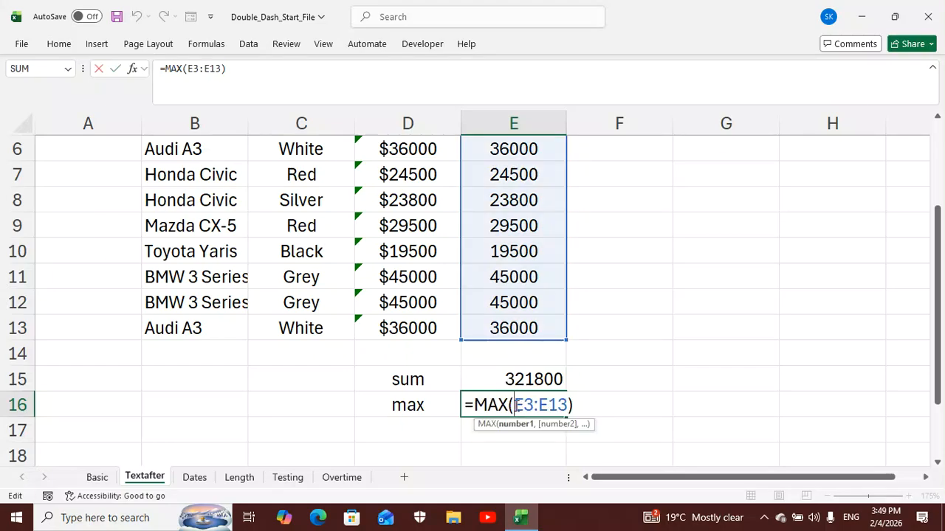
type("--")
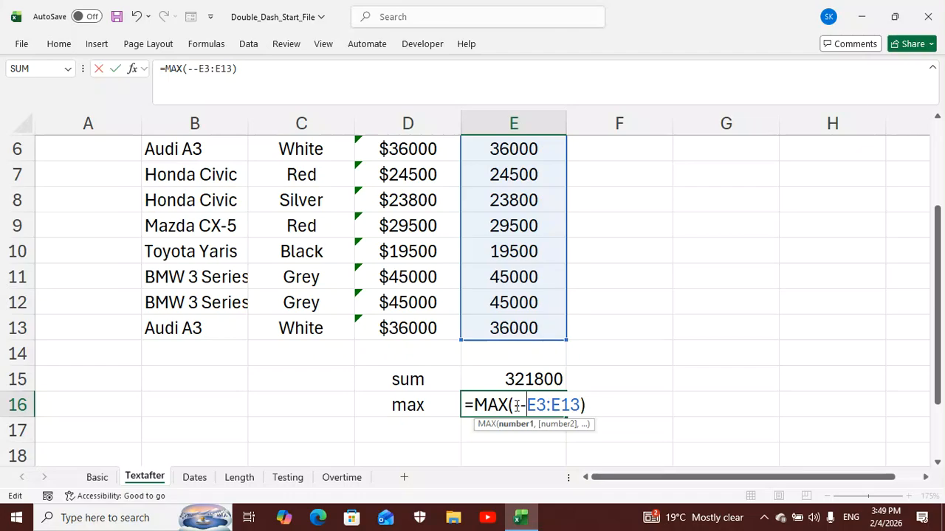
key("Return")
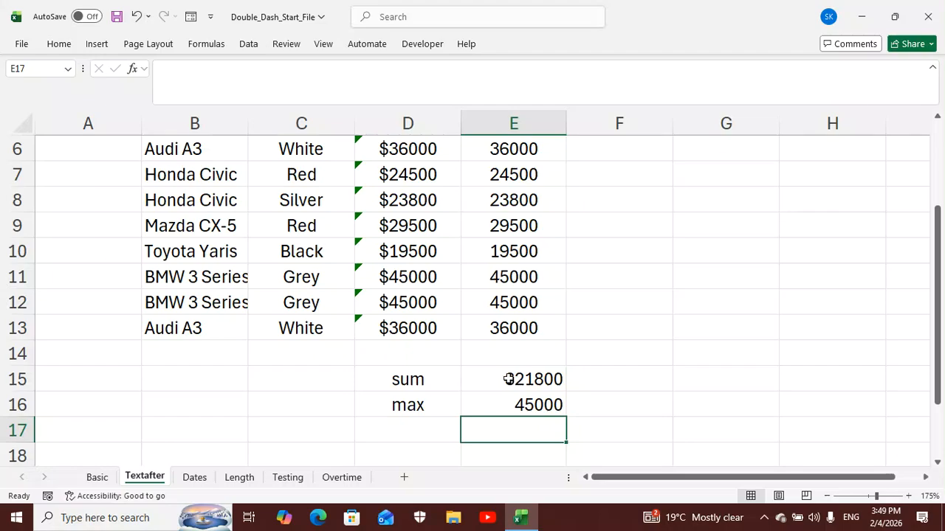
Review the sum and max formulas in E15 and E16 against the prices in the Clean column
left_click(509, 379)
left_click(509, 403)
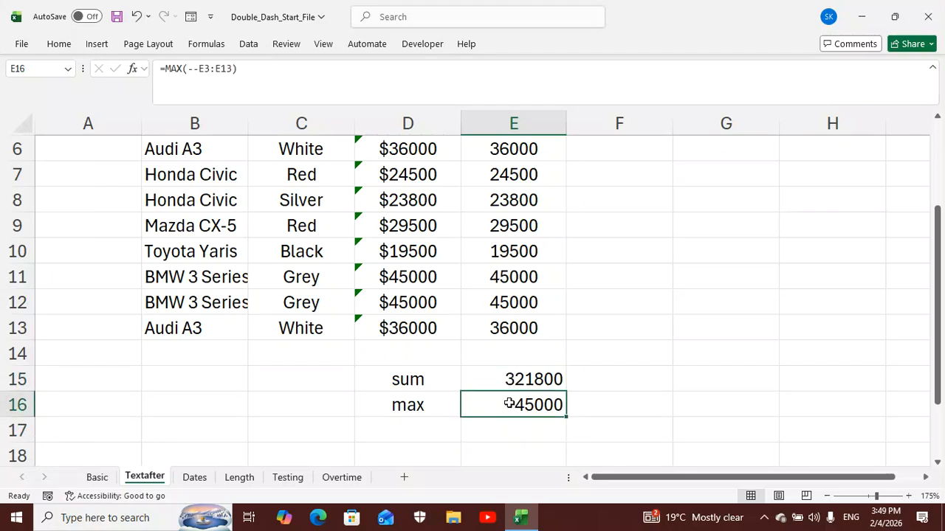
scroll(513, 394, "up", 2)
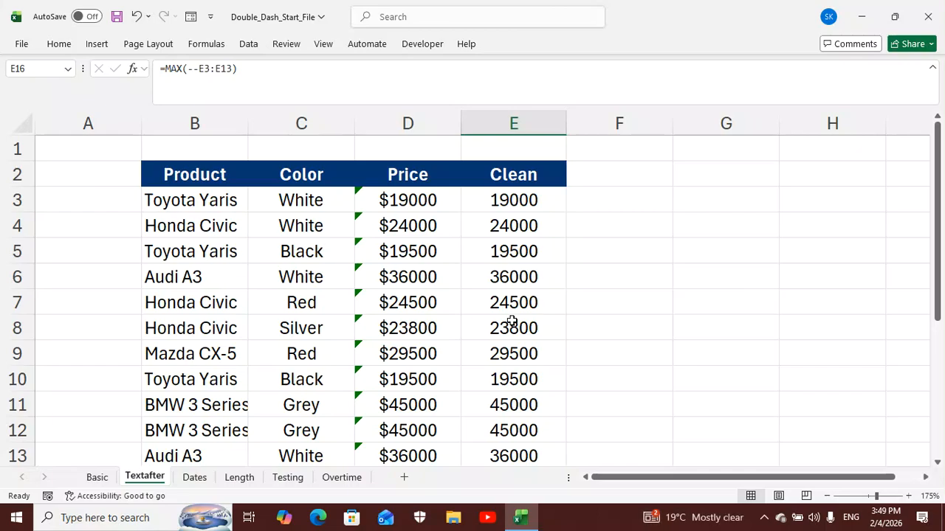
scroll(512, 302, "down", 1)
scroll(512, 302, "down", 1)
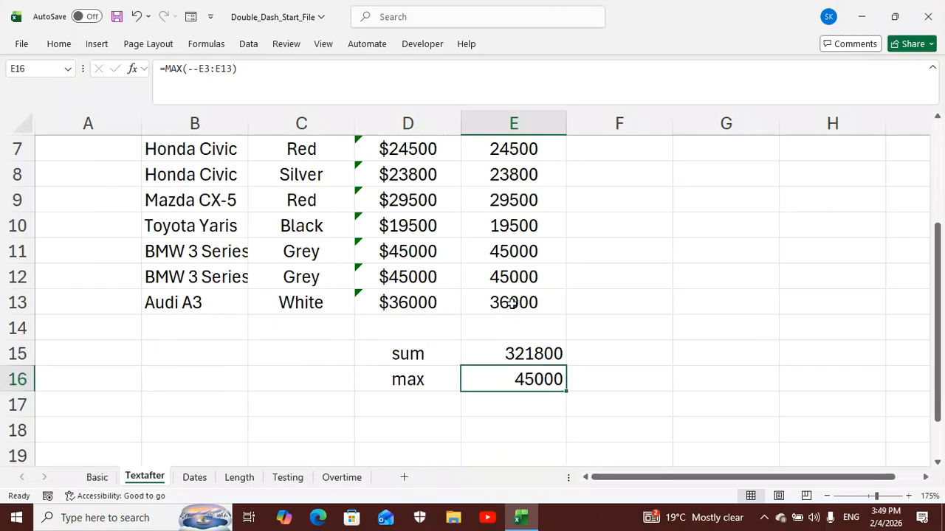
left_click(519, 354)
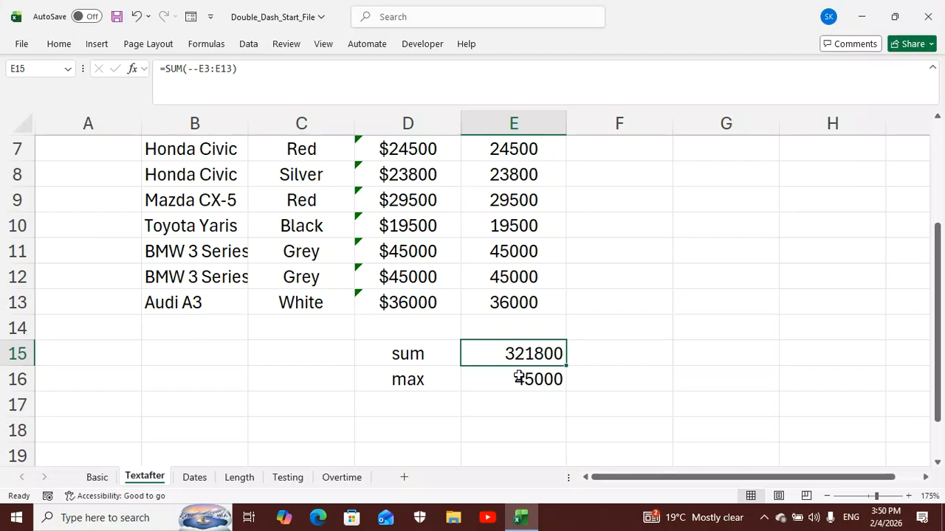
left_click(519, 379)
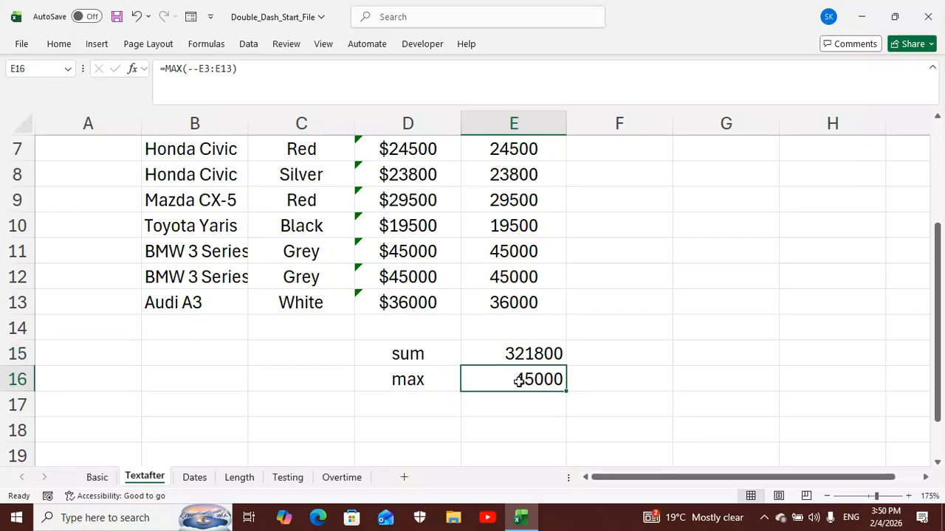
Open the Dates sheet and examine the entries in the Date column
left_click(196, 479)
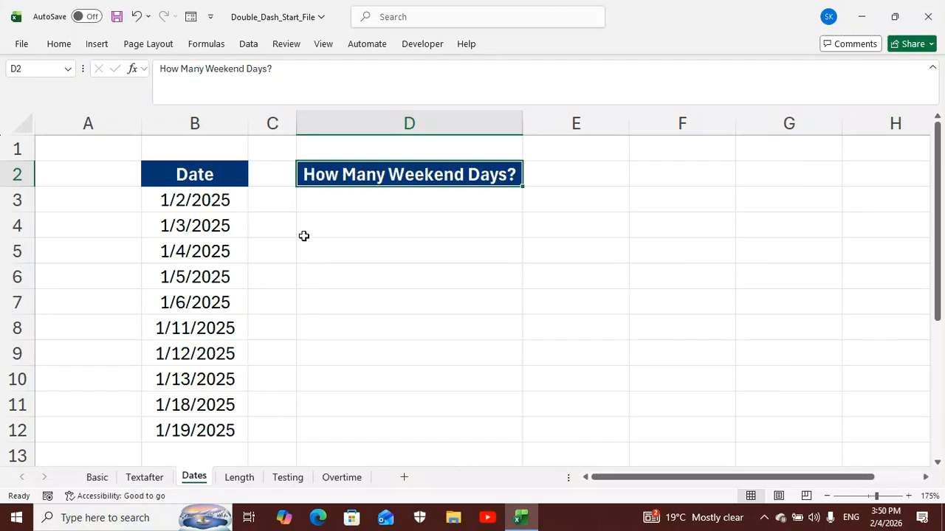
left_click(219, 198)
left_click(217, 221)
left_click(217, 254)
left_click(211, 325)
left_click(206, 356)
left_click(207, 387)
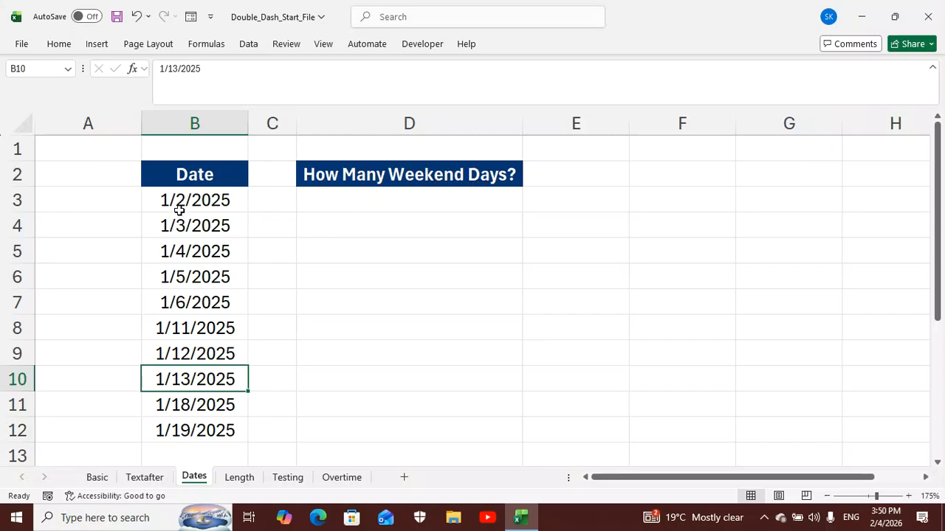
Enter the formula =WEEKDAY(B3:B12,2) in cell D3, numbering weekdays from 1 (Monday) through 7 (Sunday)
left_click(385, 206)
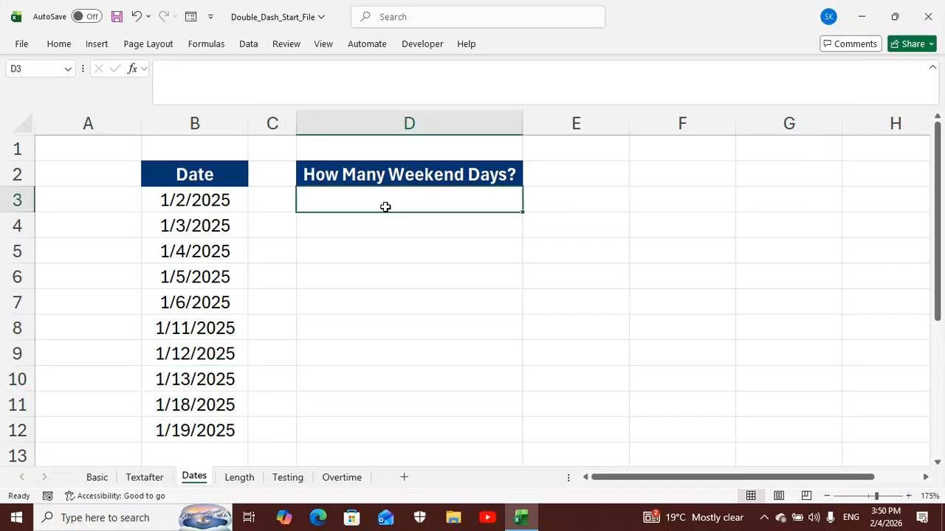
type("=")
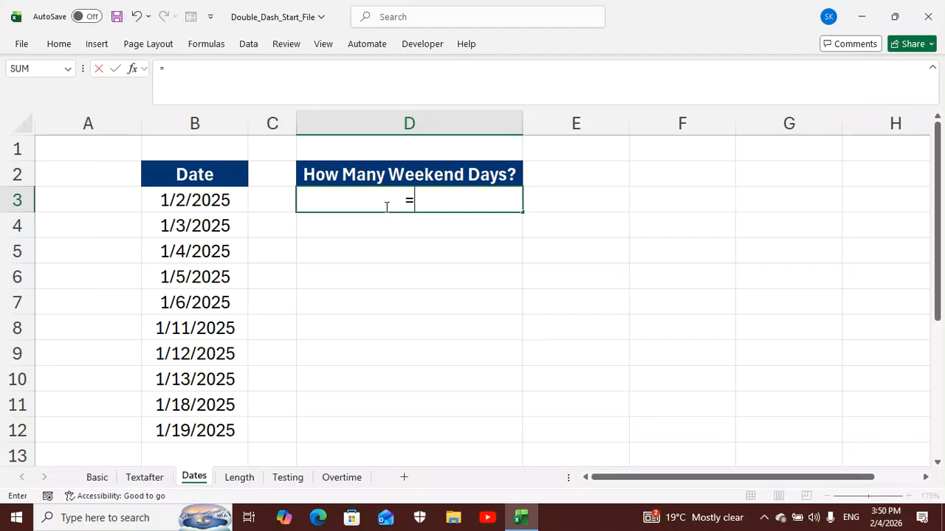
type("wee")
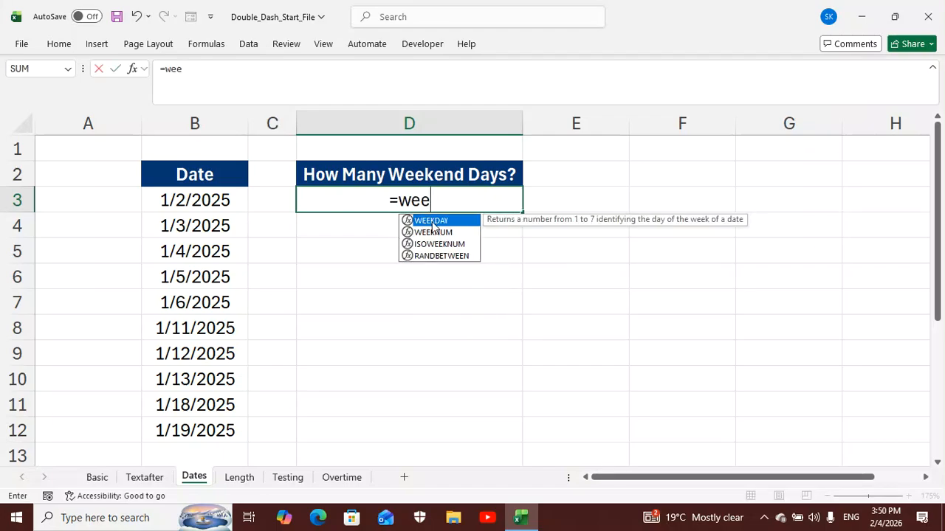
double_click(432, 222)
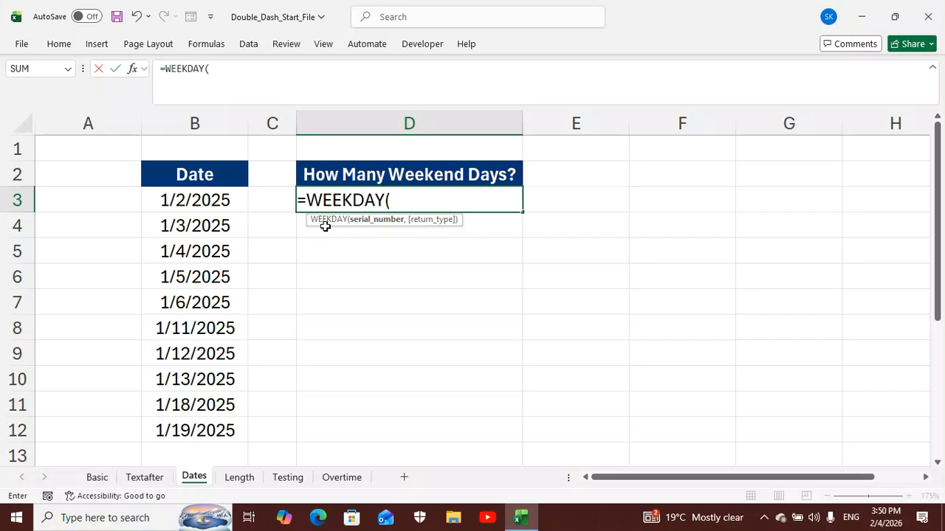
left_click(219, 200)
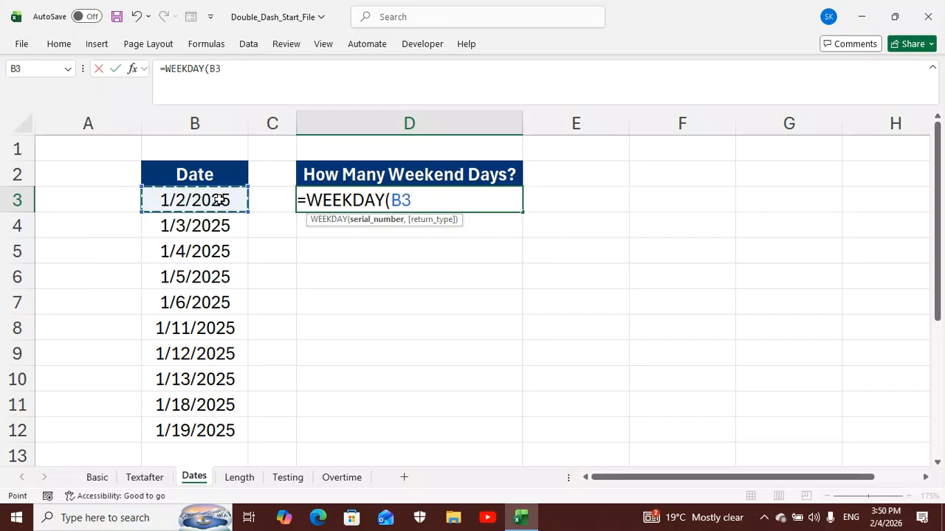
left_click_drag(219, 199, 215, 423)
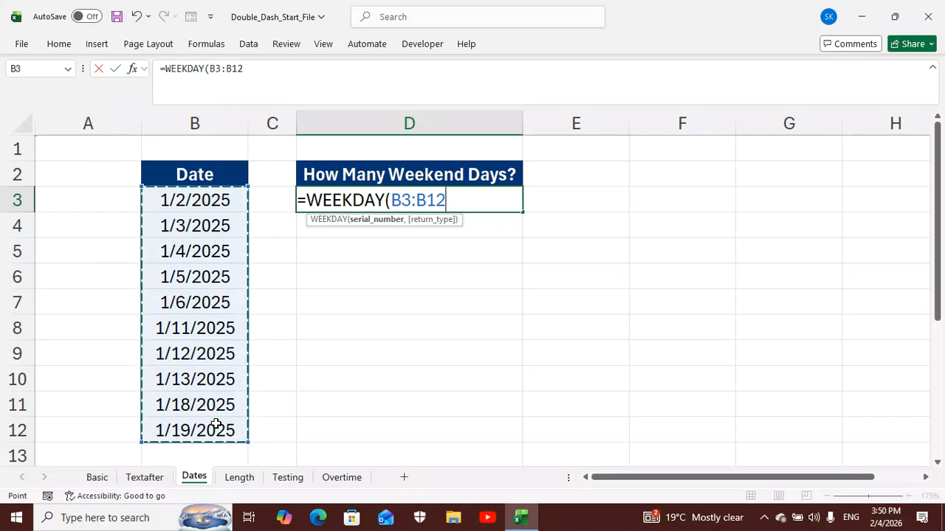
type(",")
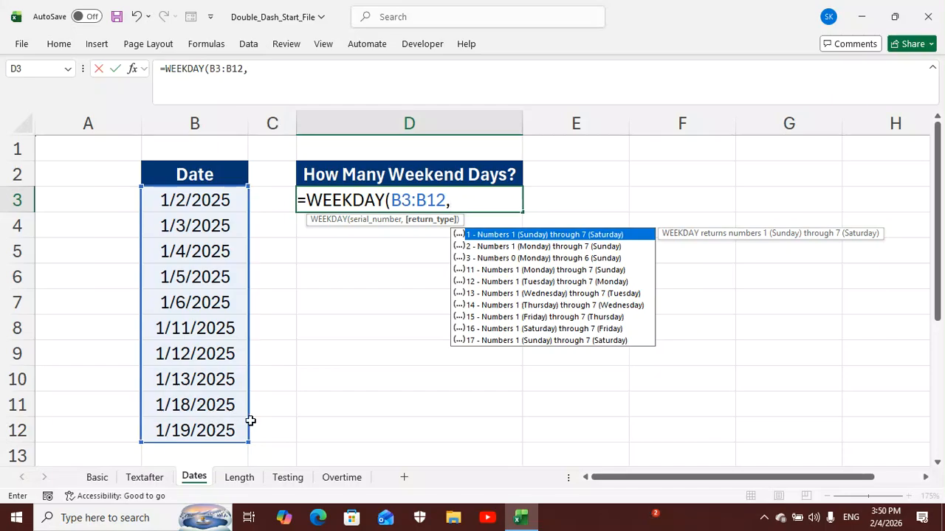
left_click(508, 247)
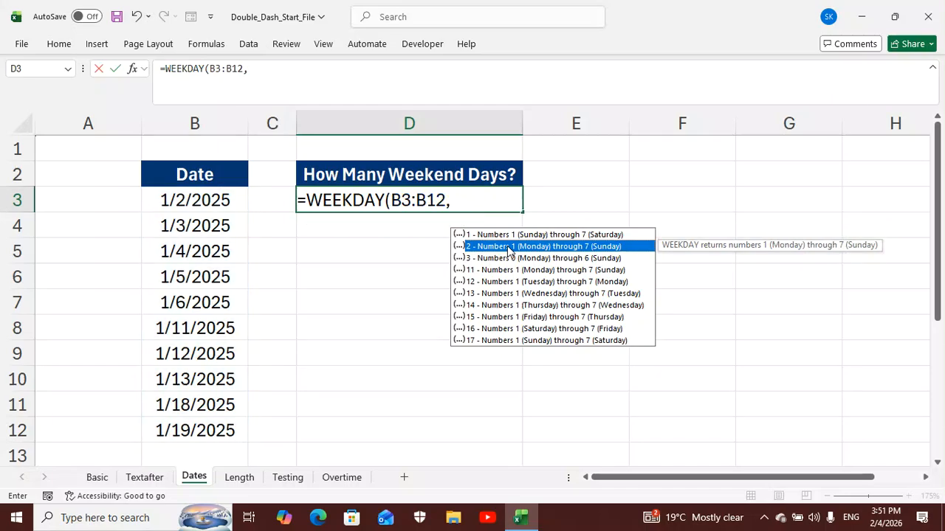
double_click(507, 246)
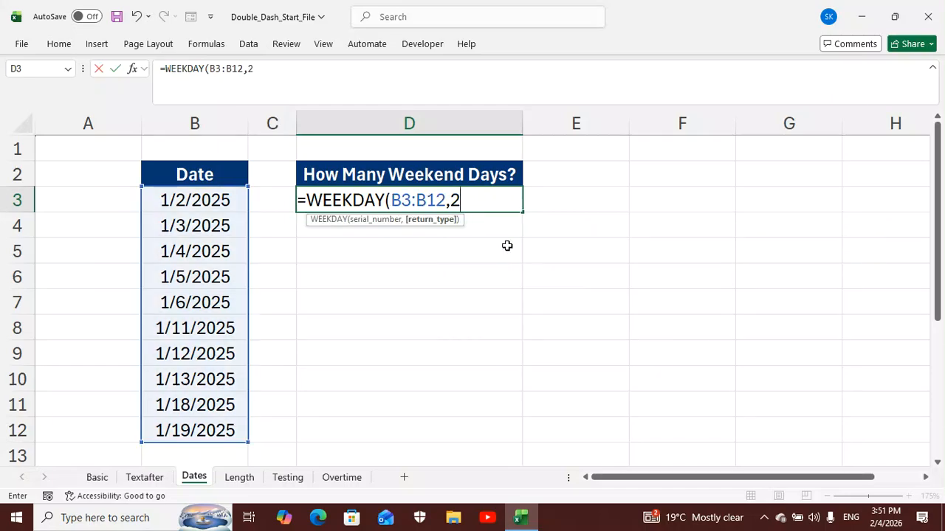
type(")")
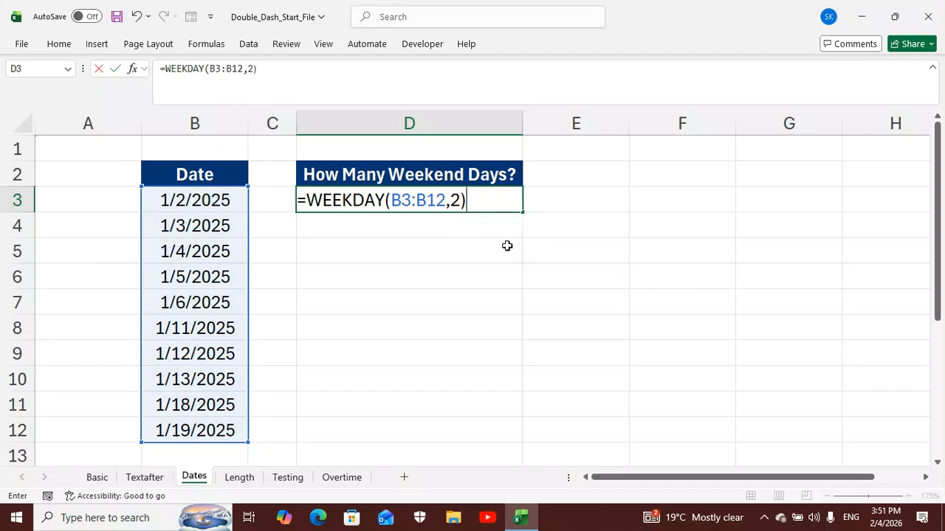
key("Return")
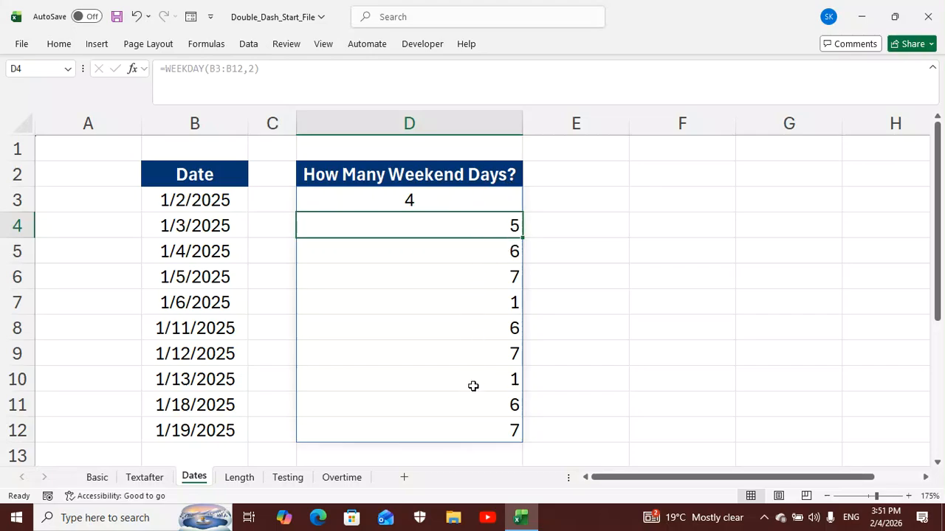
Extend the D3 formula with a weekend test so it reads =WEEKDAY(B3:B12,2)>5
left_click(474, 199)
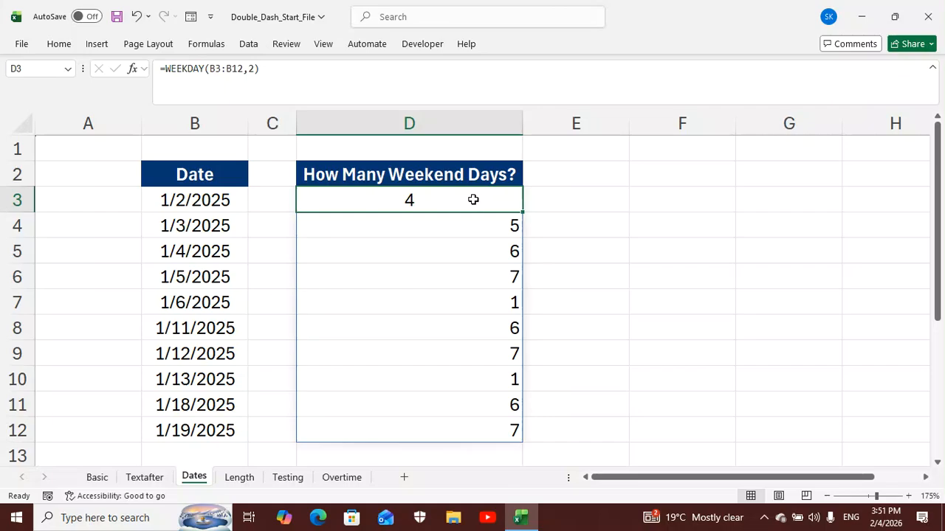
double_click(473, 200)
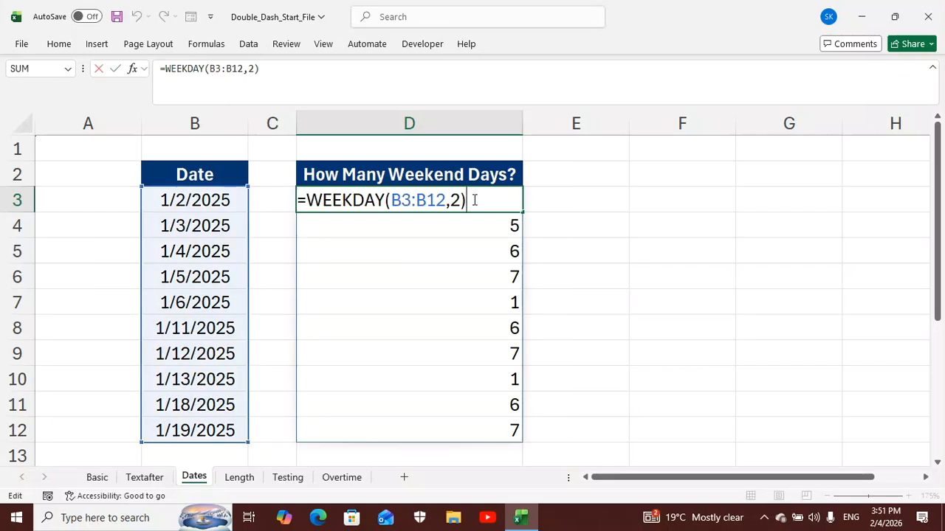
type("?")
type("5")
key("BackSpace")
key("BackSpace")
type(">5")
key("Return")
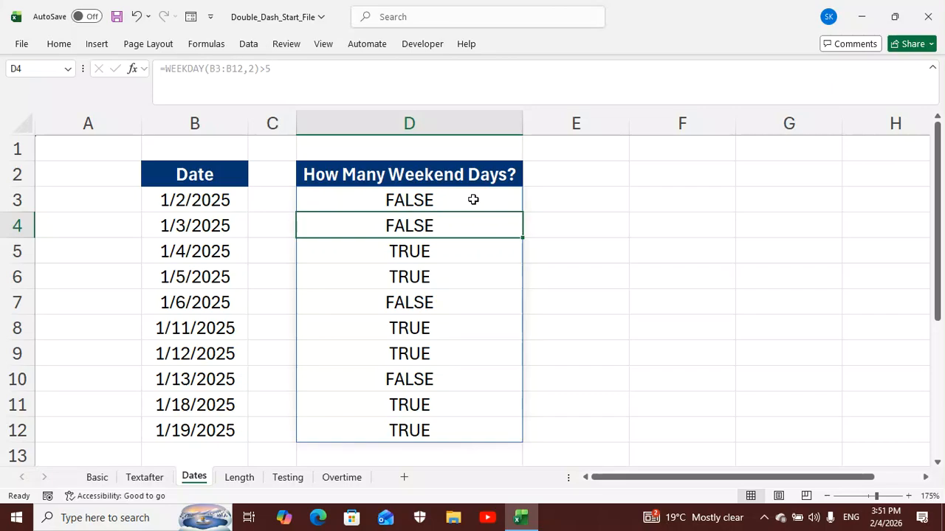
Enclose the weekend test in D3 in parentheses preceded by a double dash, making it =--(WEEKDAY(B3:B12,2)>5)
left_click(474, 199)
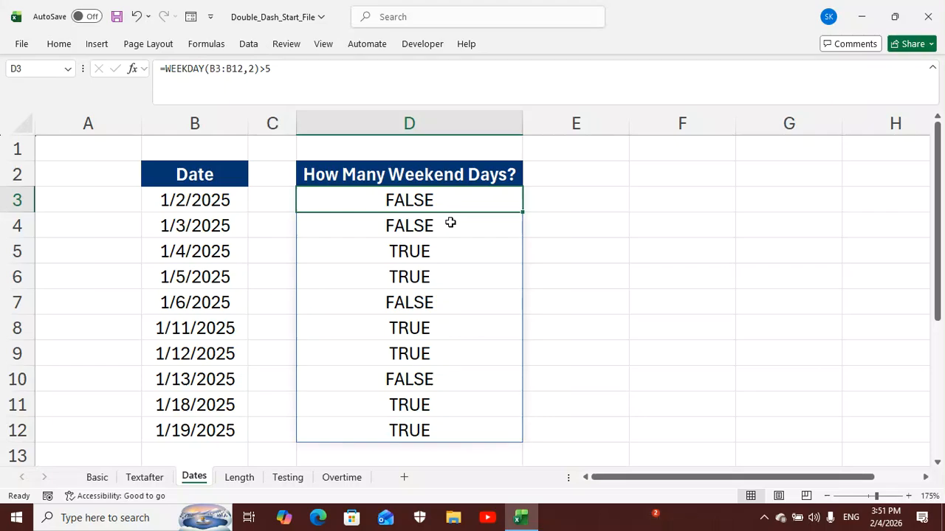
double_click(452, 202)
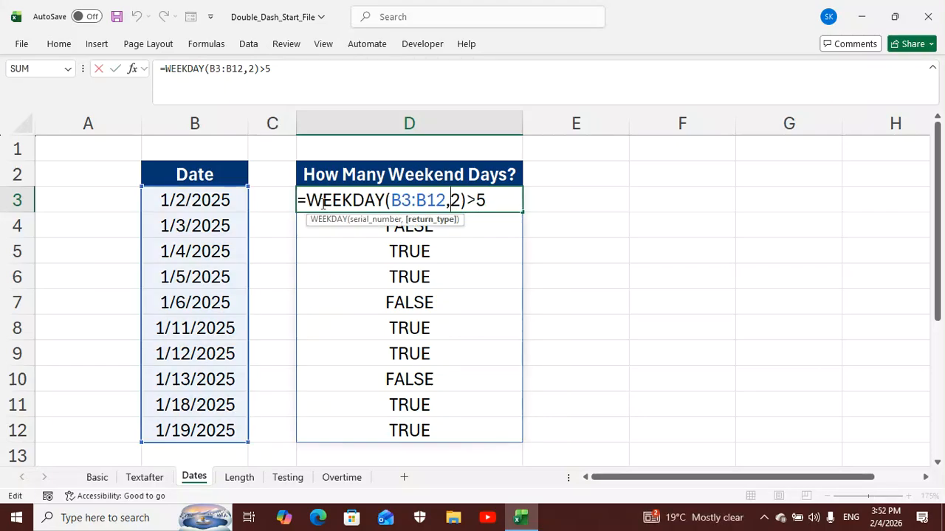
left_click(311, 200)
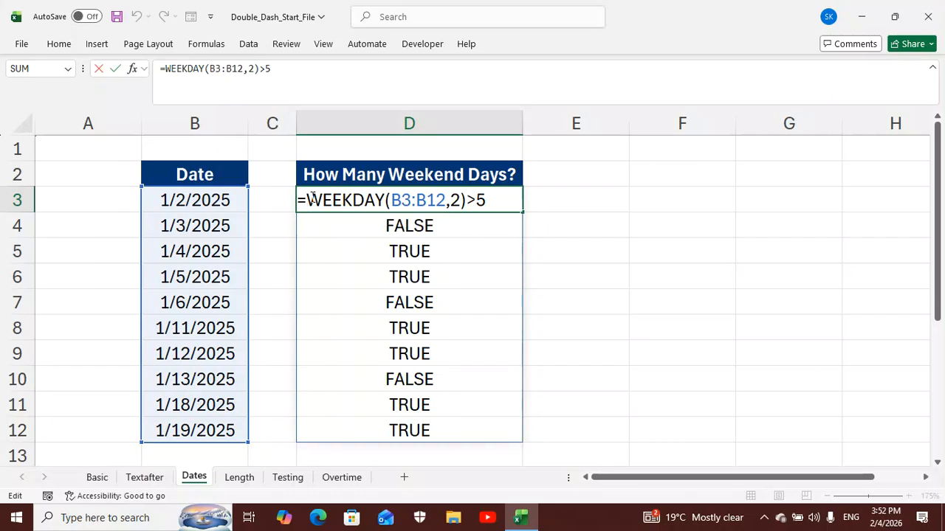
type("--")
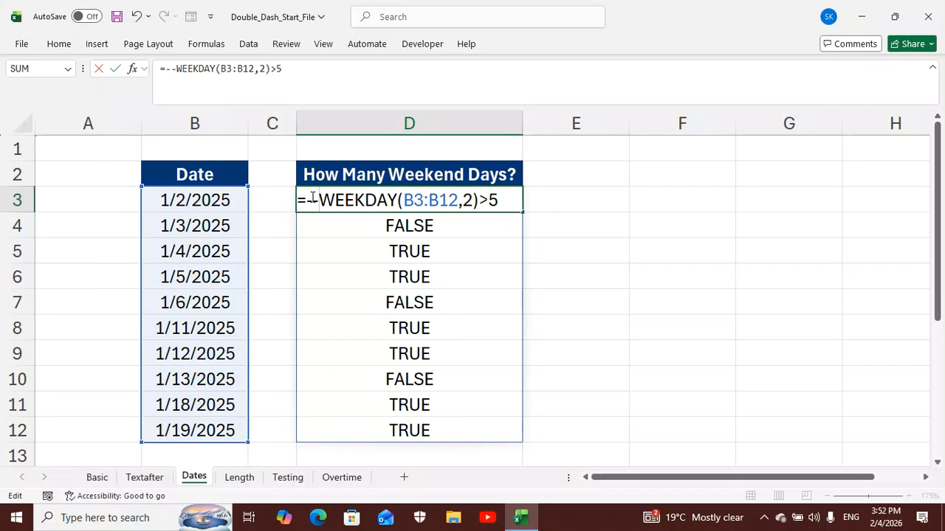
type("(")
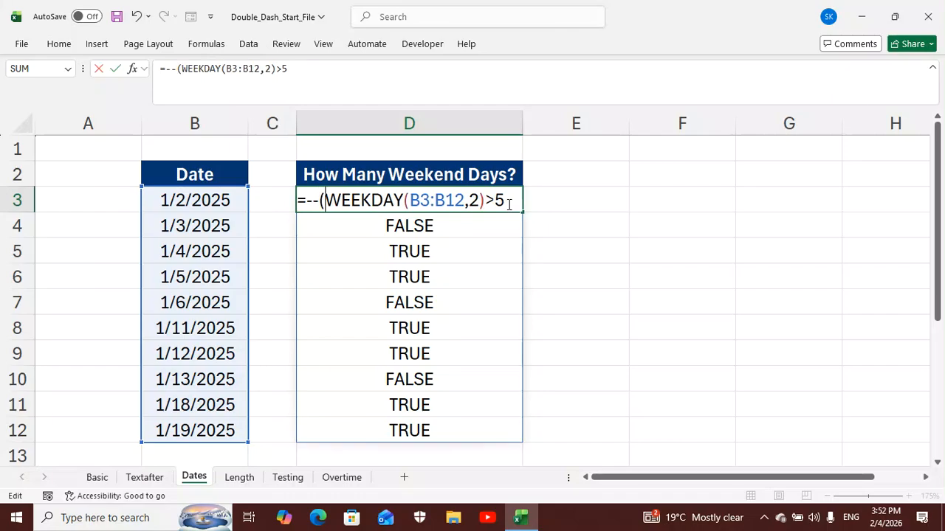
type(")")
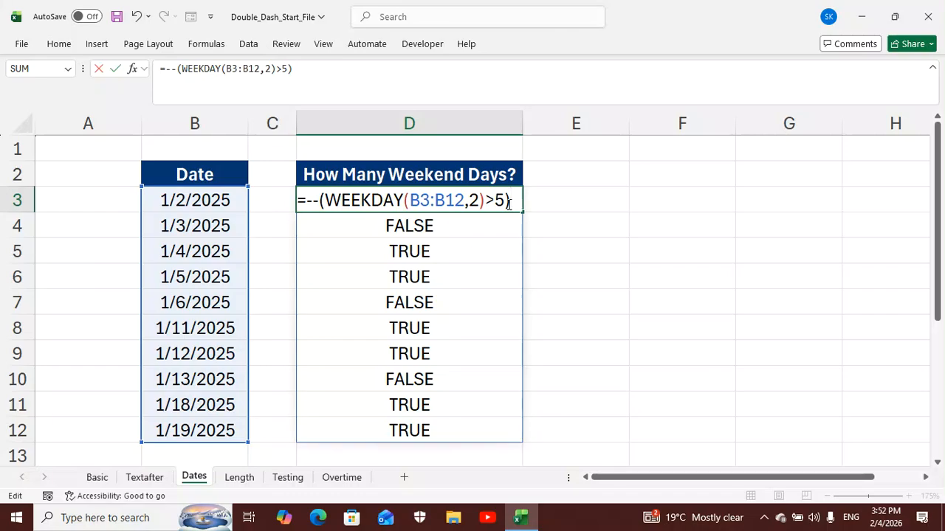
key("Return")
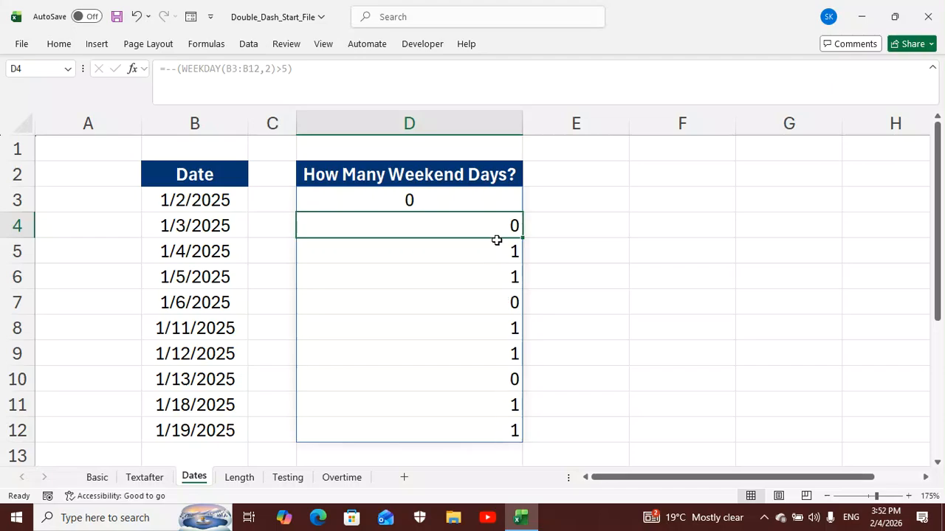
Wrap the D3 formula in SUMPRODUCT to count the weekend days, making it =SUMPRODUCT(--(WEEKDAY(B3:B12,2)>5))
left_click(491, 202)
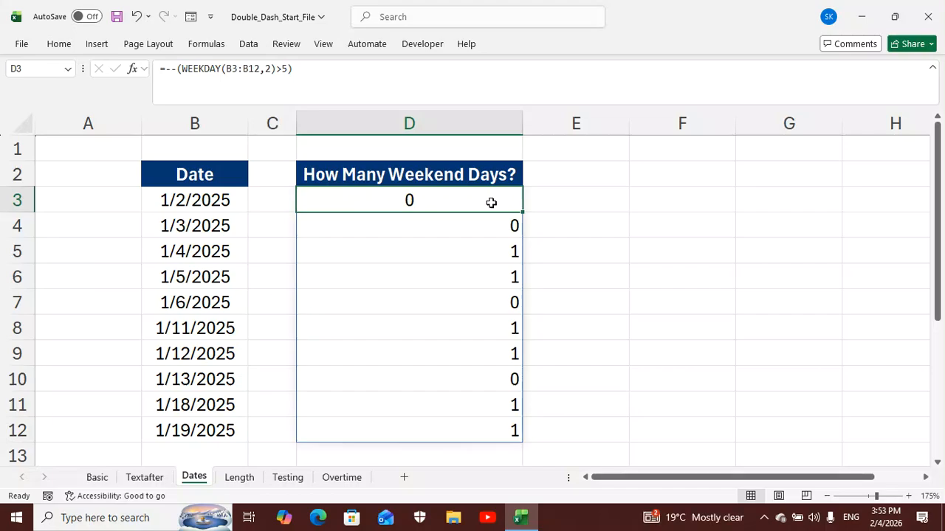
double_click(491, 202)
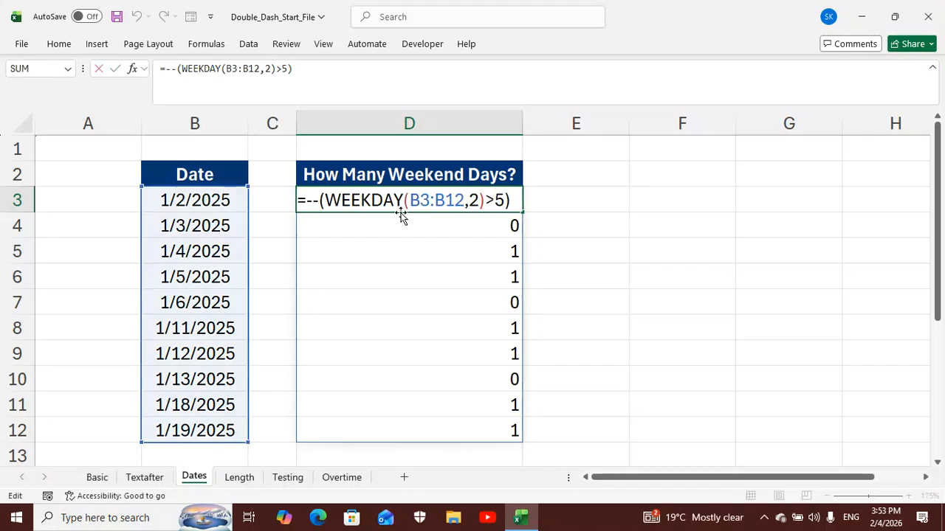
left_click(308, 202)
type("su")
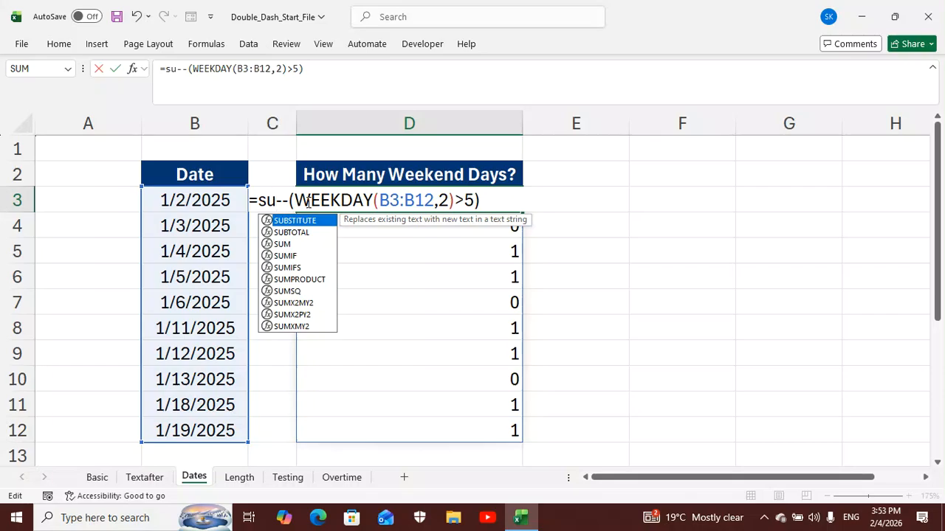
double_click(304, 279)
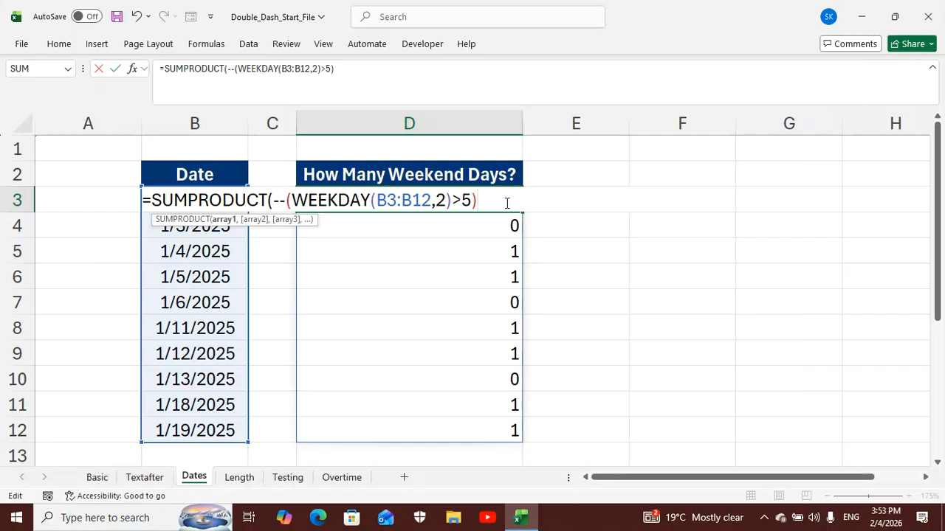
type(")")
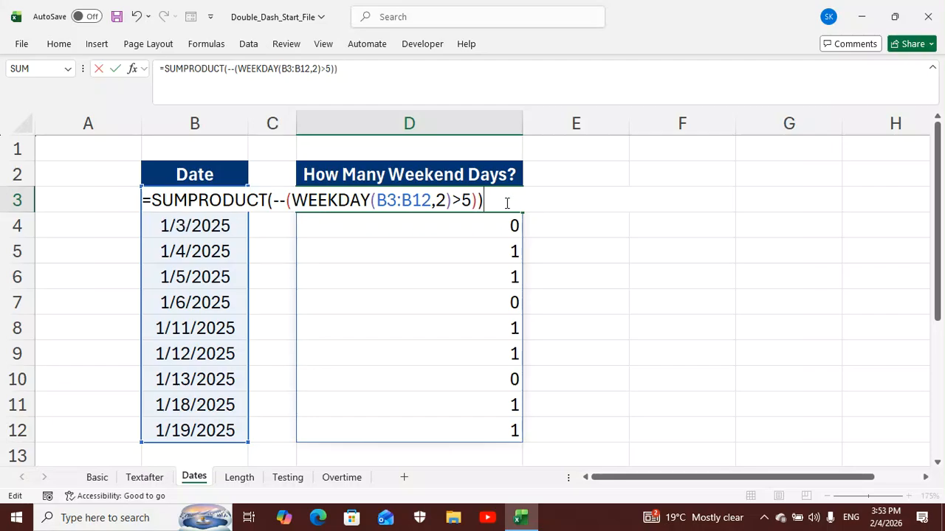
key("Return")
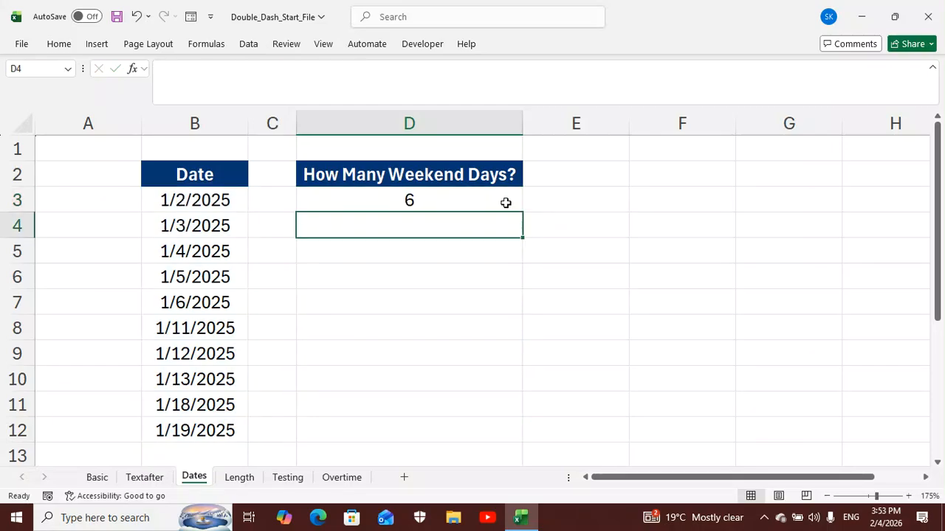
left_click(484, 202)
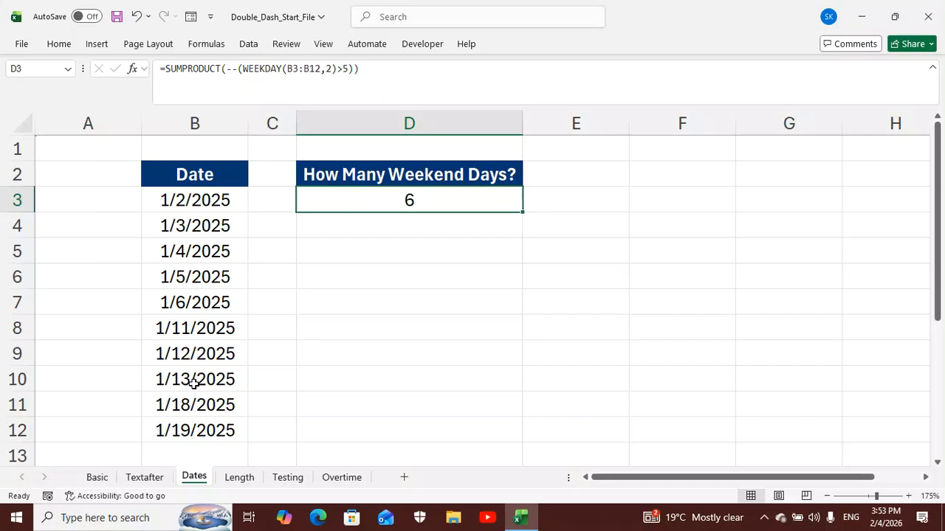
On the Length sheet, enter the formula =LEN(B3:B17) in cell D3 to get each phone number's character count
left_click(238, 477)
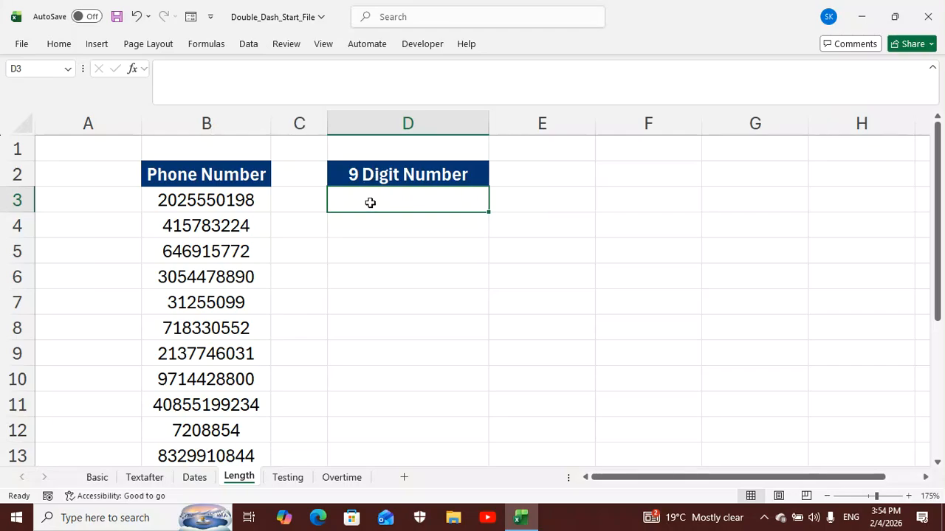
type("=")
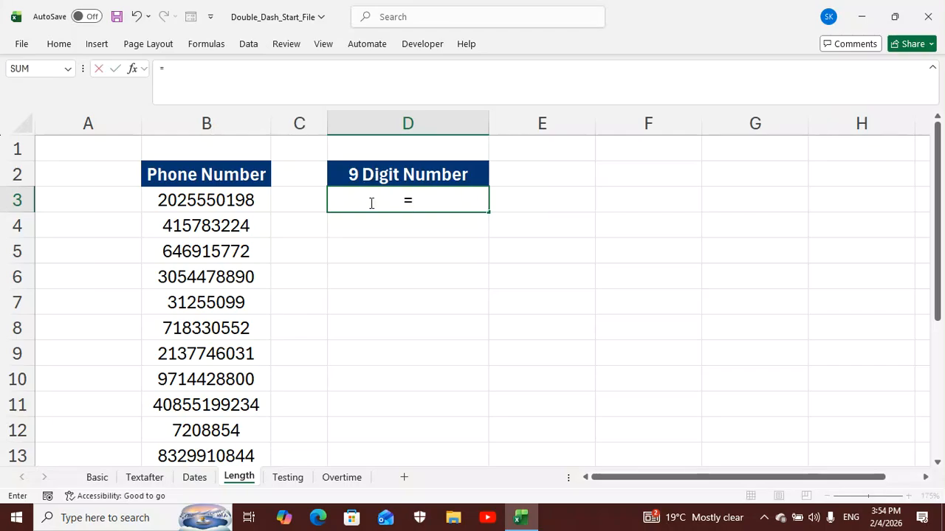
type("le")
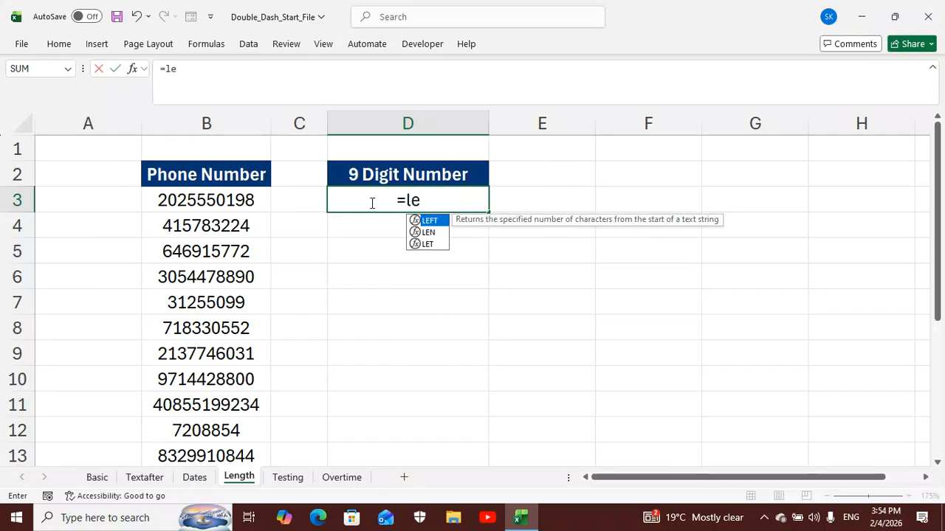
left_click(431, 231)
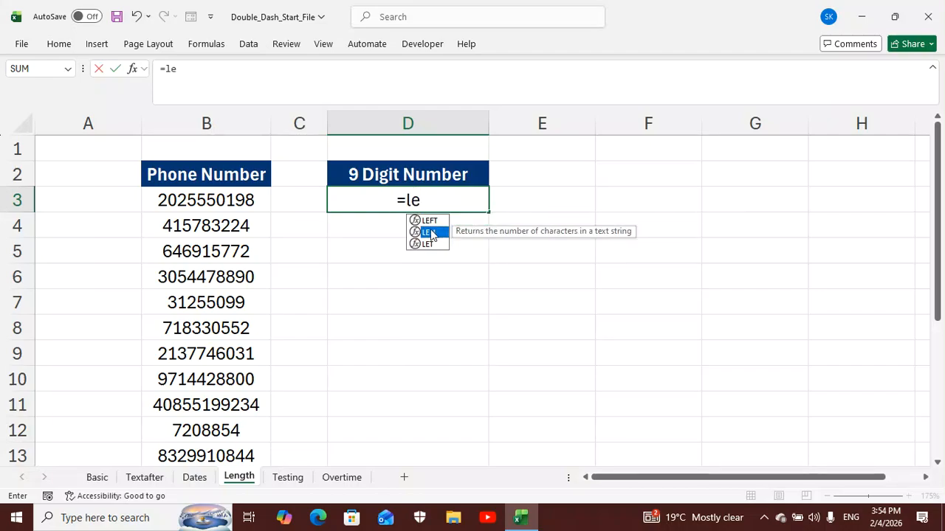
double_click(430, 231)
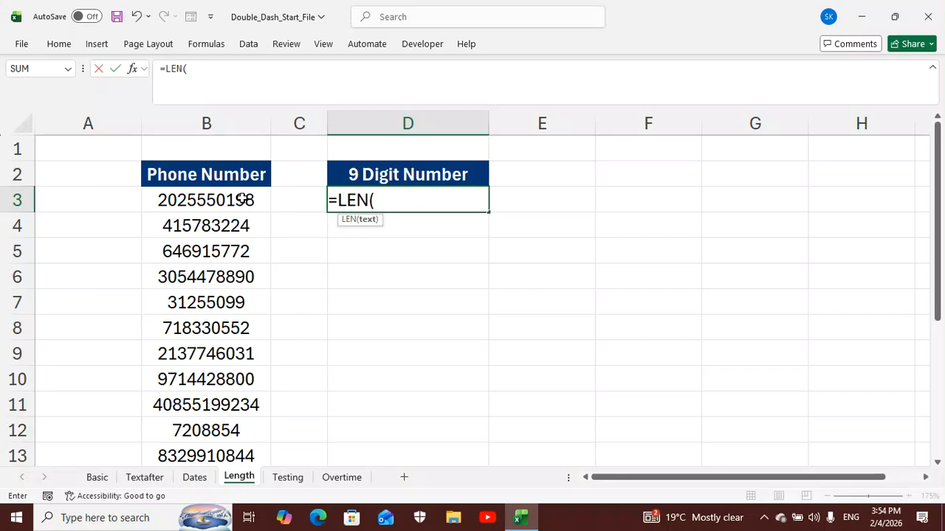
left_click_drag(241, 199, 241, 399)
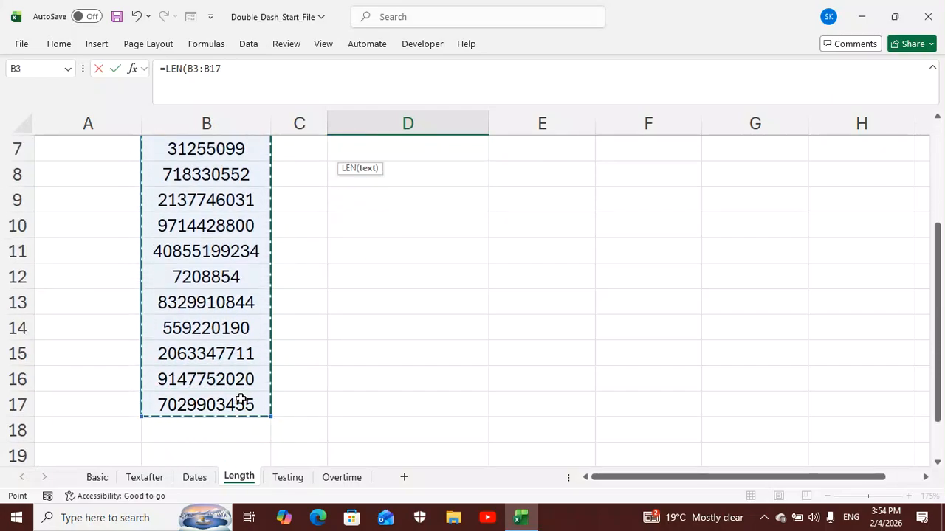
type(")")
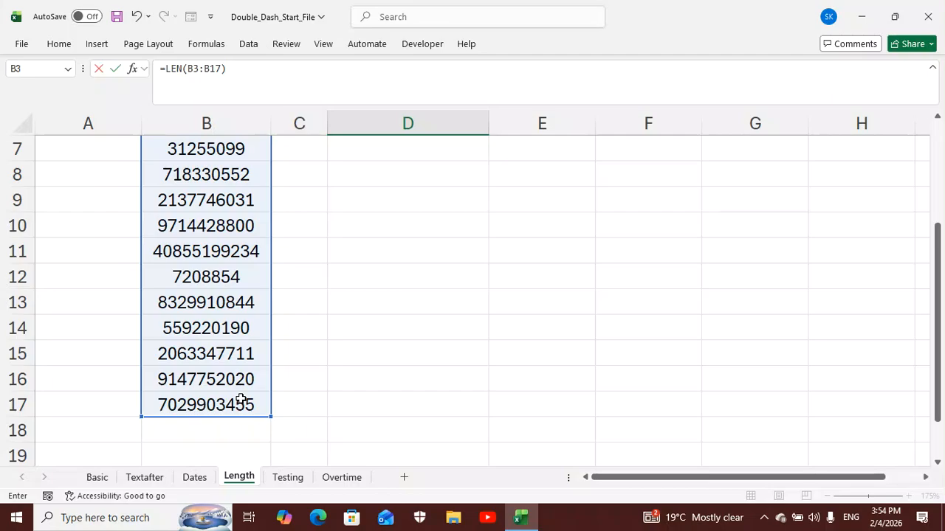
key("Return")
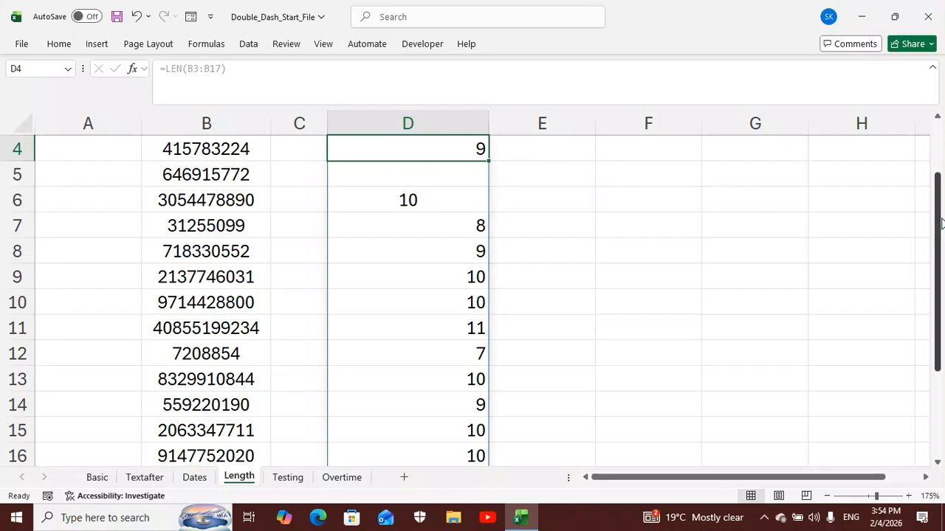
Add a double dash and a nine-digit test to the D3 formula, making it =--LEN(B3:B17)=9
left_click_drag(936, 215, 936, 171)
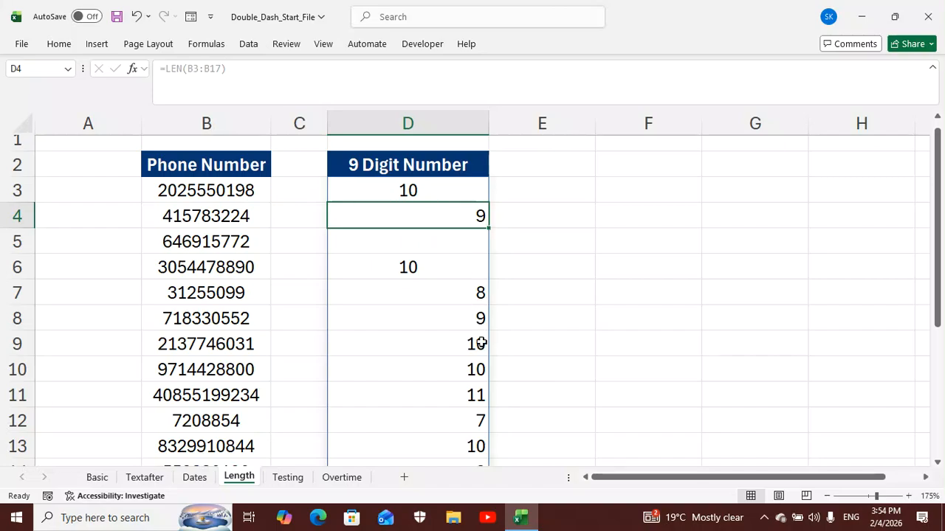
scroll(480, 355, "down", 2)
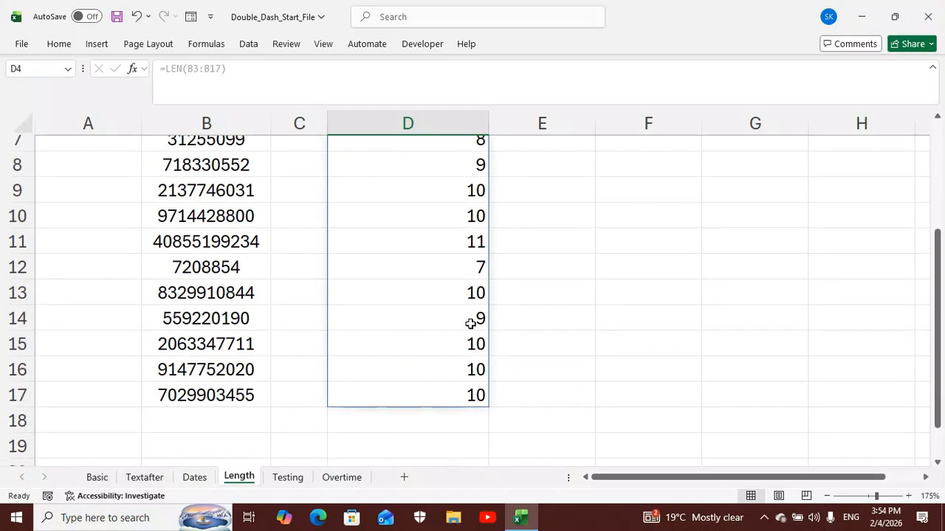
scroll(479, 320, "up", 2)
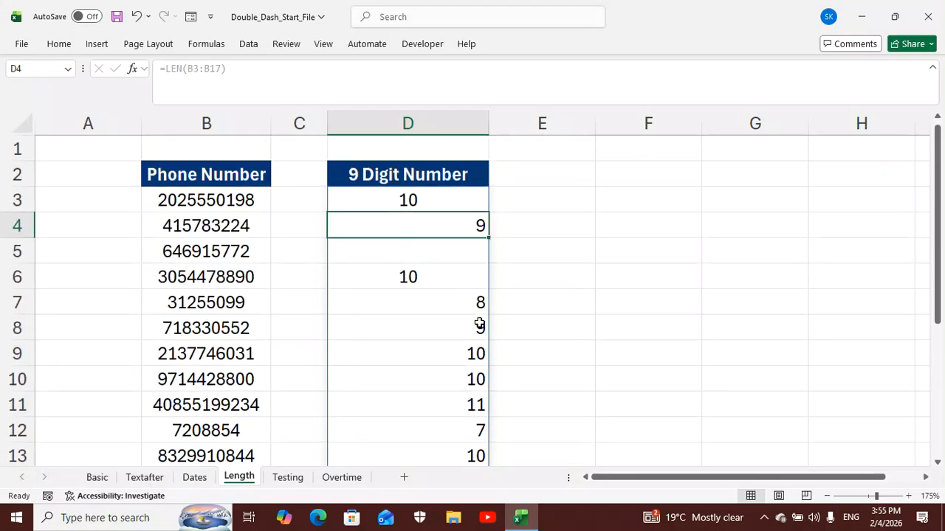
left_click(460, 202)
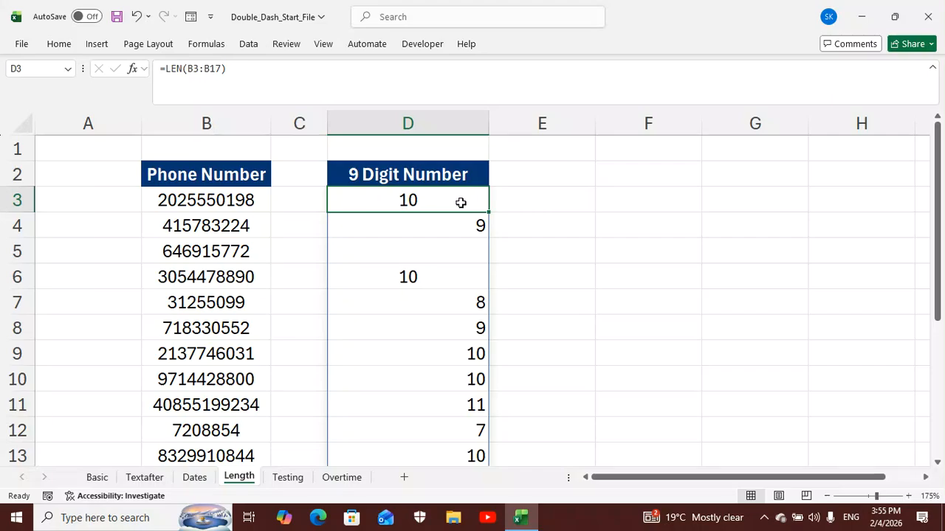
double_click(461, 202)
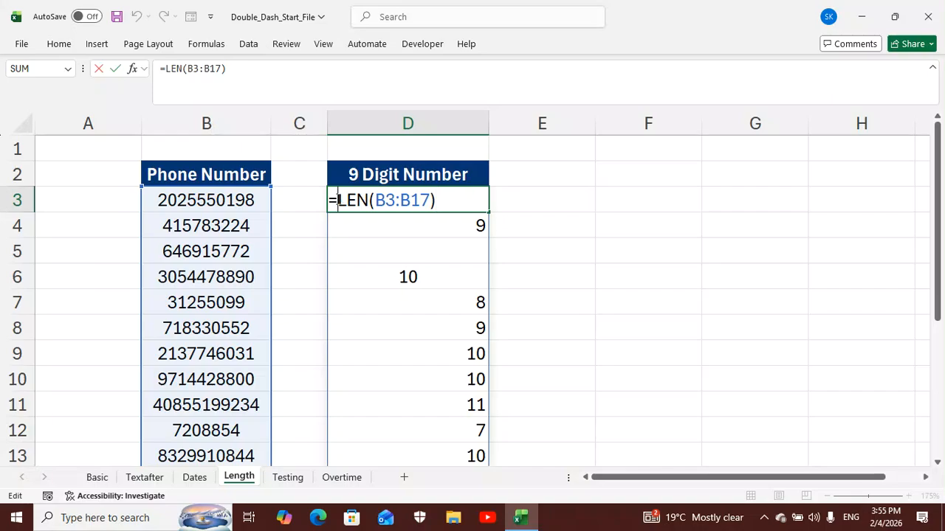
type("--")
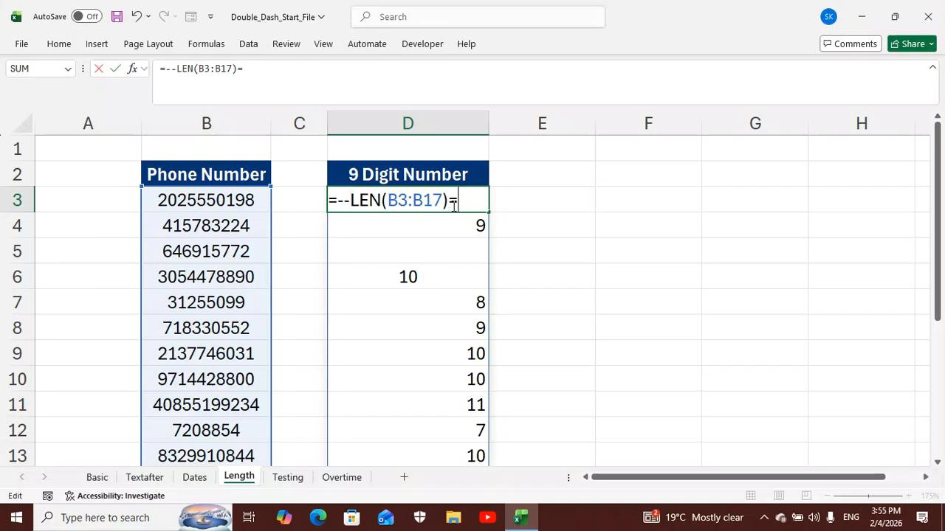
type("9)")
key("Return")
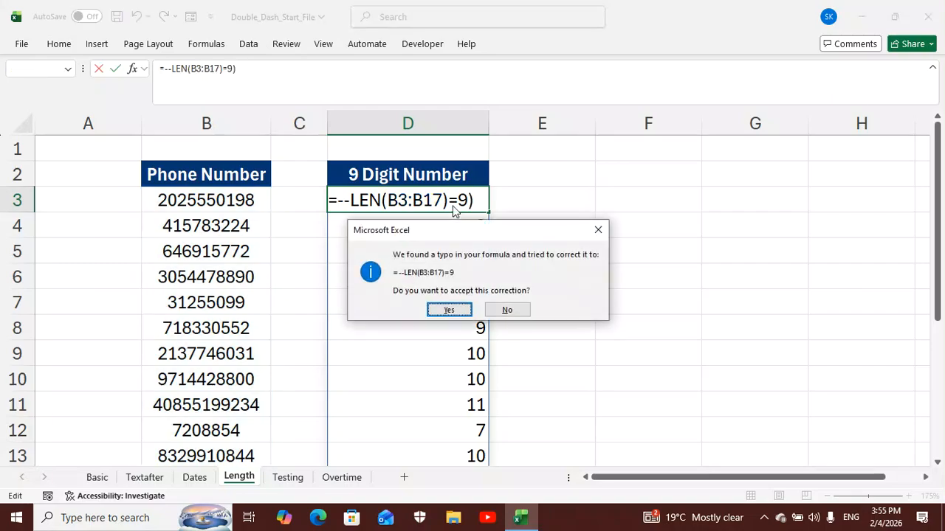
left_click(455, 310)
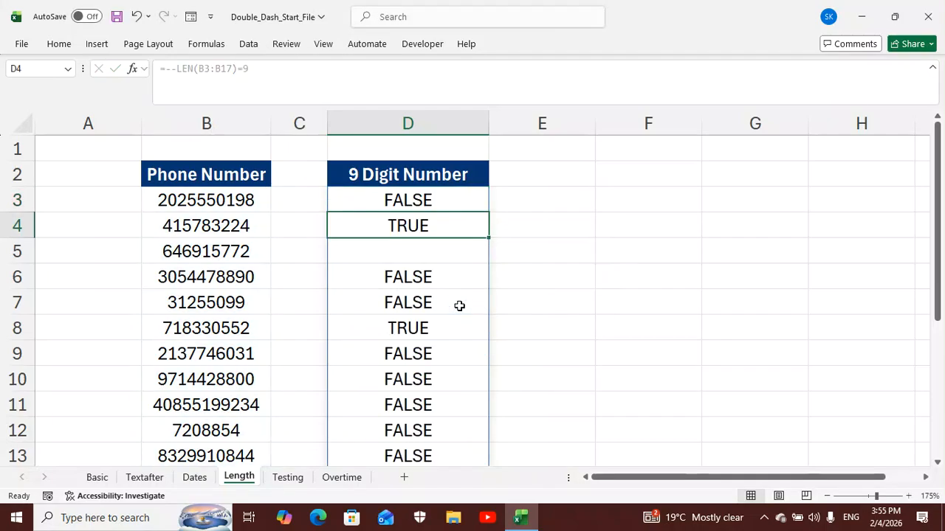
Wrap the D3 formula in SUM so it reads =SUM(--LEN(B3:B17)=9), accepting the suggested parenthesis correction
left_click(447, 197)
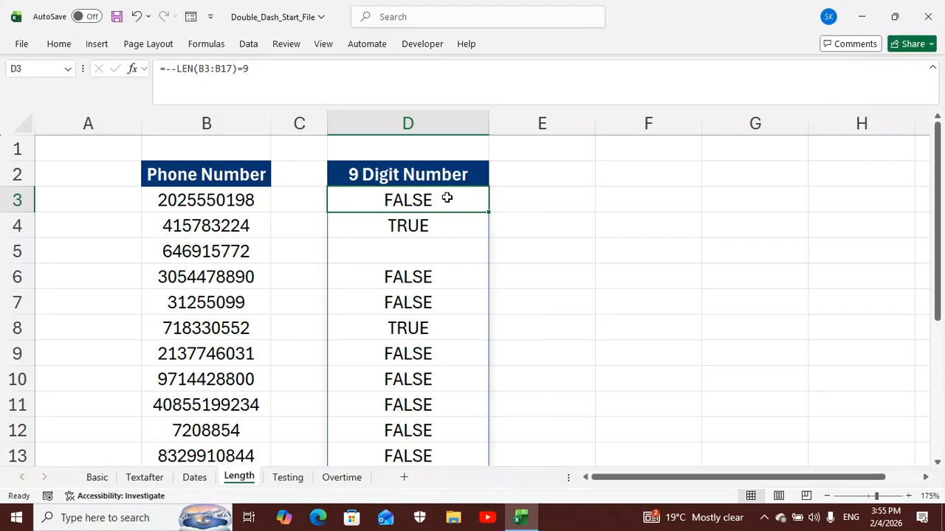
double_click(447, 198)
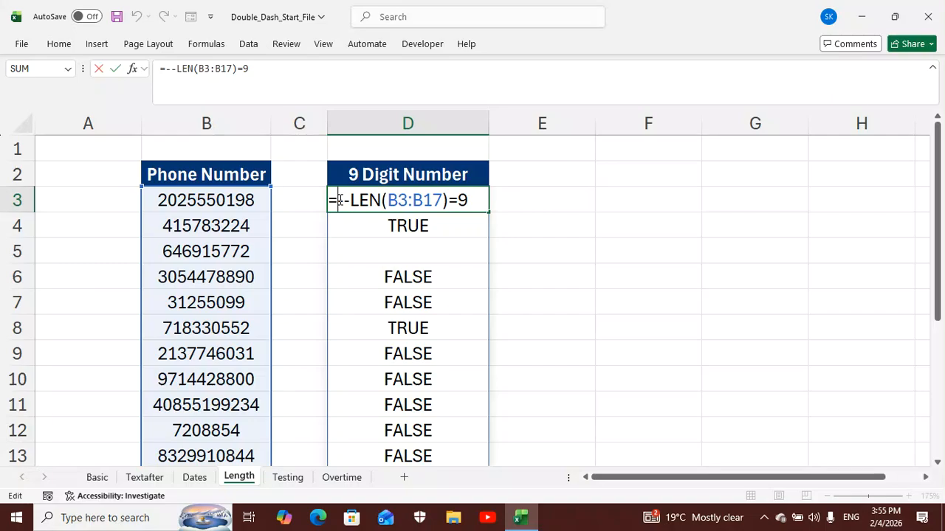
left_click(338, 200)
type("sum")
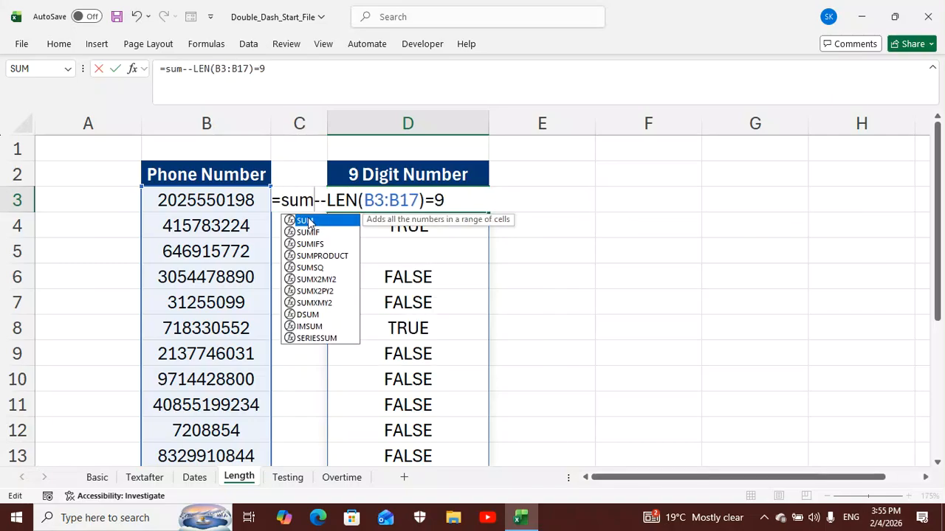
double_click(308, 221)
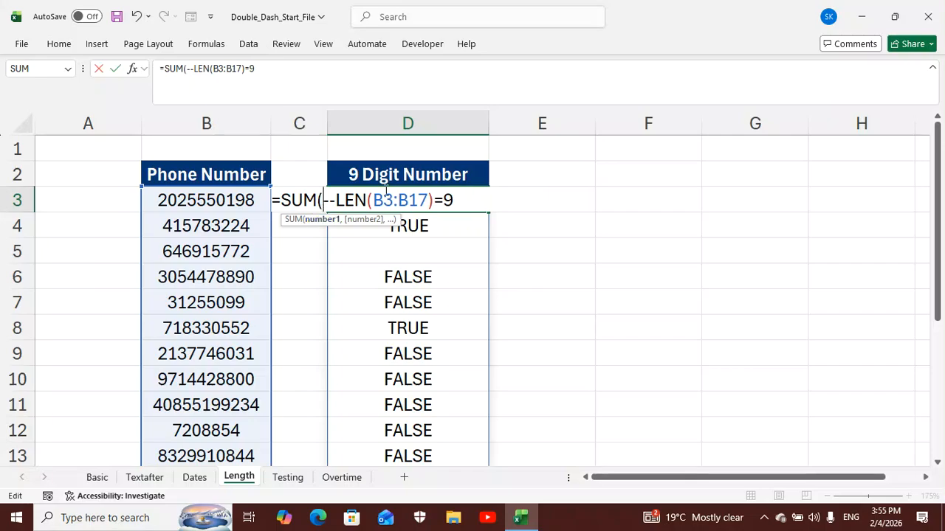
left_click(454, 201)
type("((")
key("BackSpace")
key("BackSpace")
type("))")
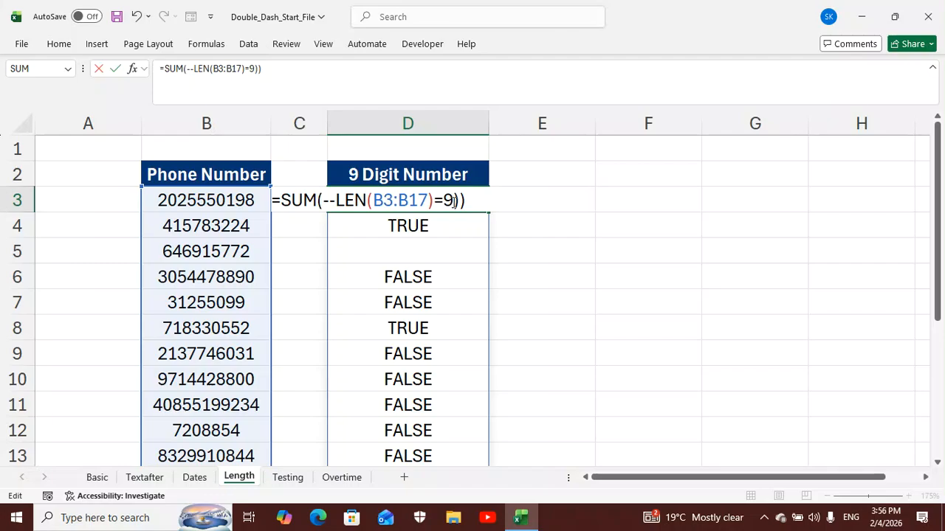
key("Return")
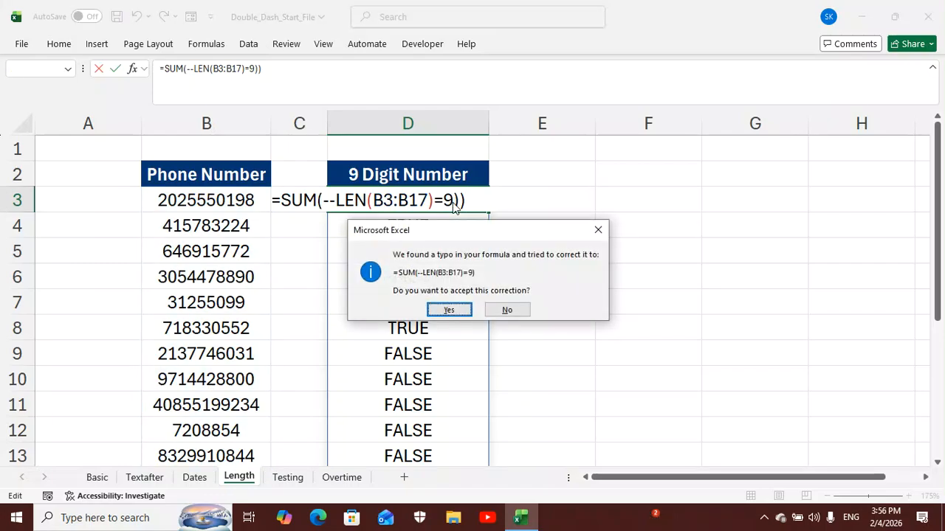
left_click(449, 310)
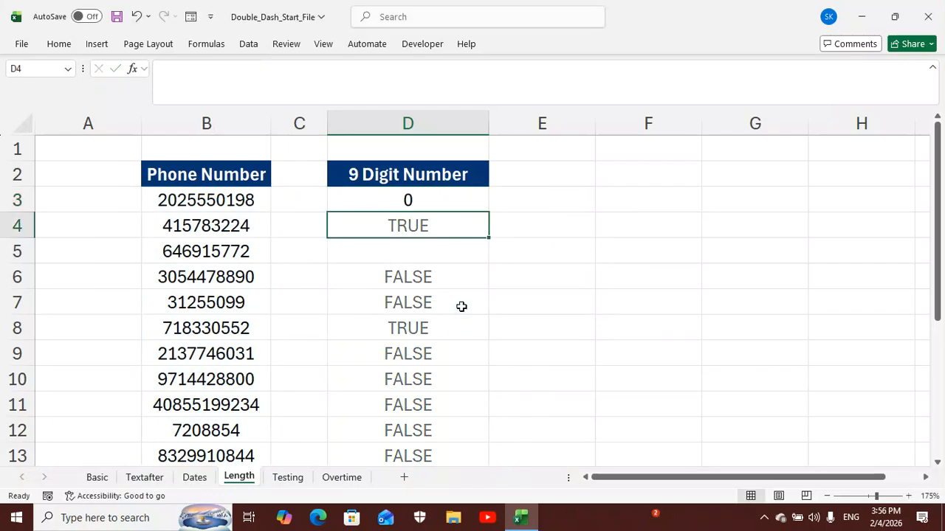
Enclose the length test in D3 in its own parentheses after the double dash, making it =SUM(--(LEN(B3:B17)=9))
left_click(451, 202)
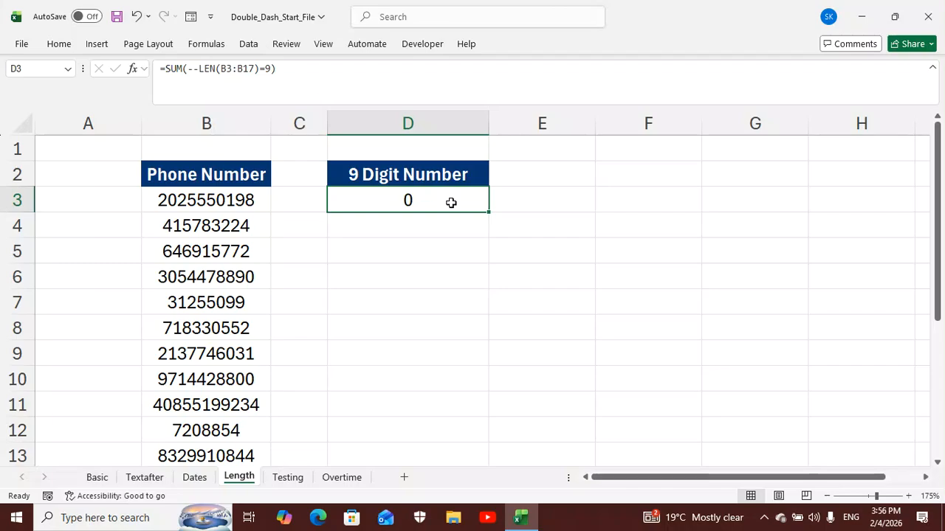
double_click(451, 203)
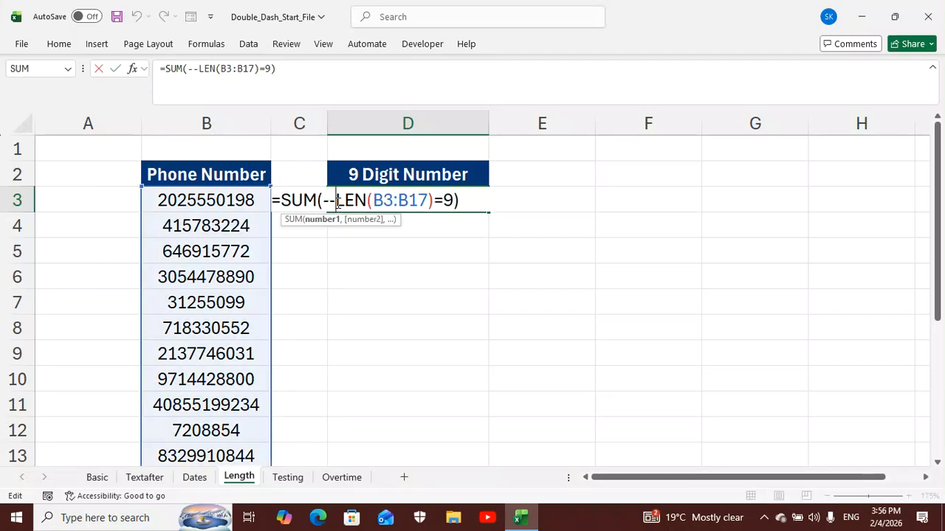
type("(")
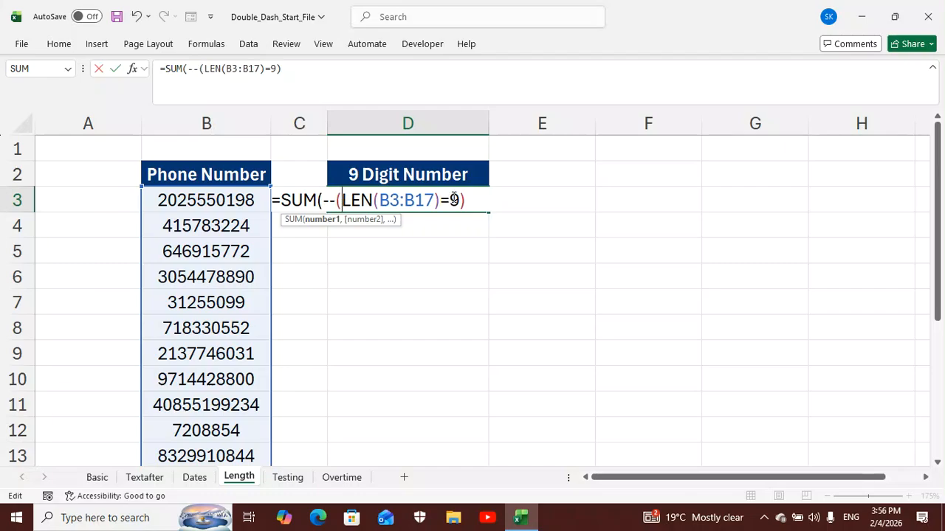
left_click(481, 199)
type(")")
key("Return")
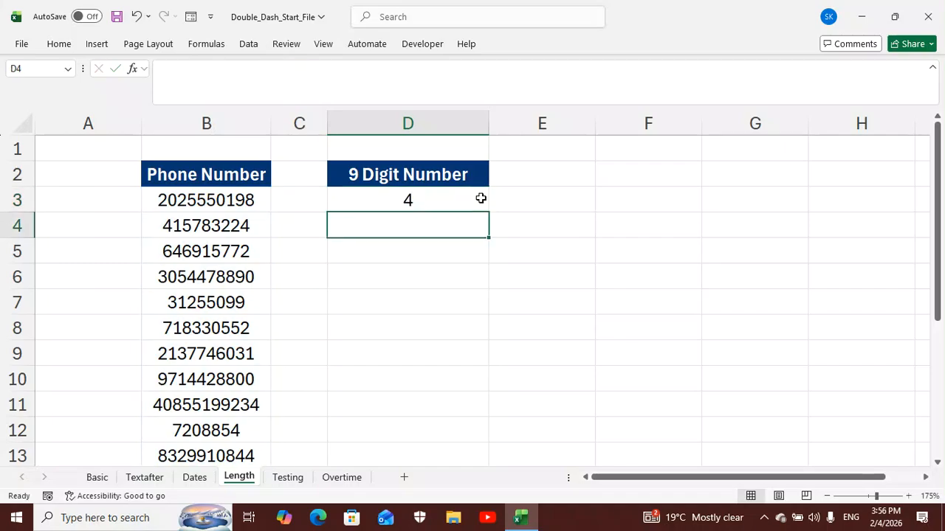
Check the D3 count against the nine-digit entries in the Phone Number column
left_click(439, 206)
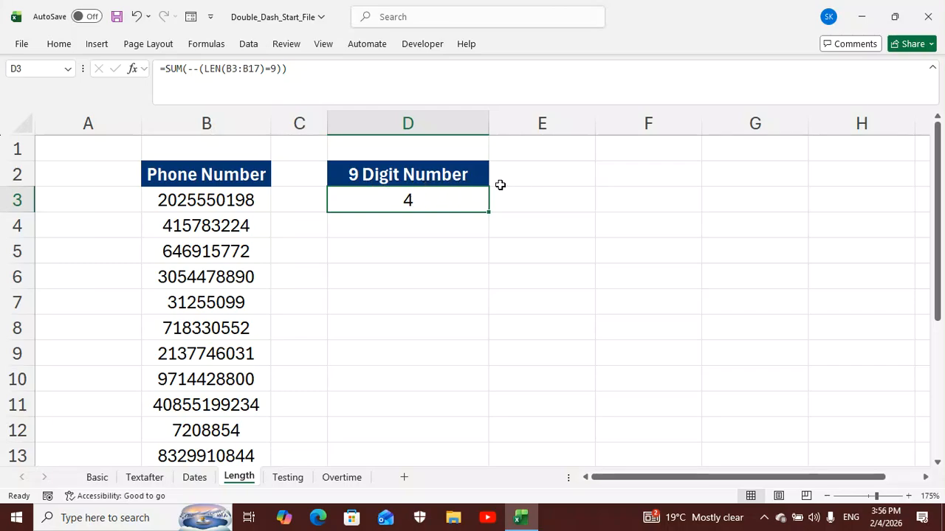
left_click(229, 229)
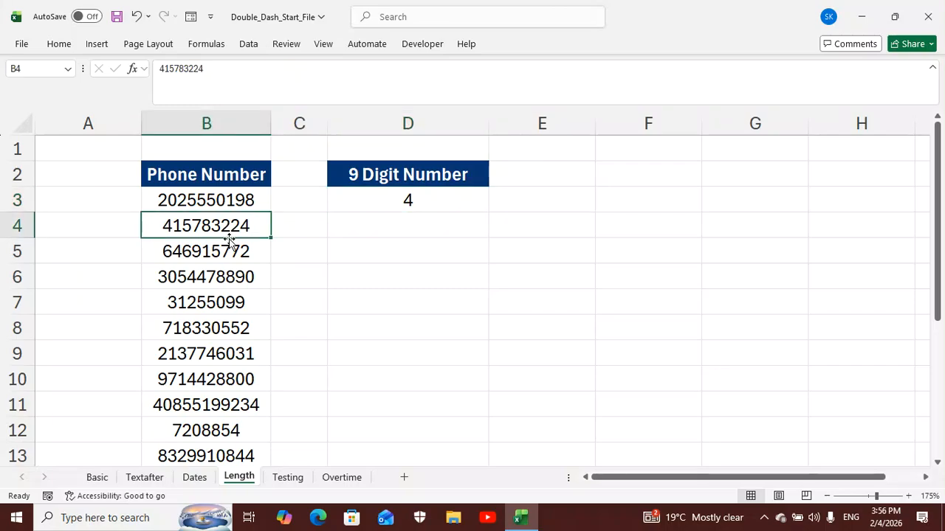
left_click(228, 251)
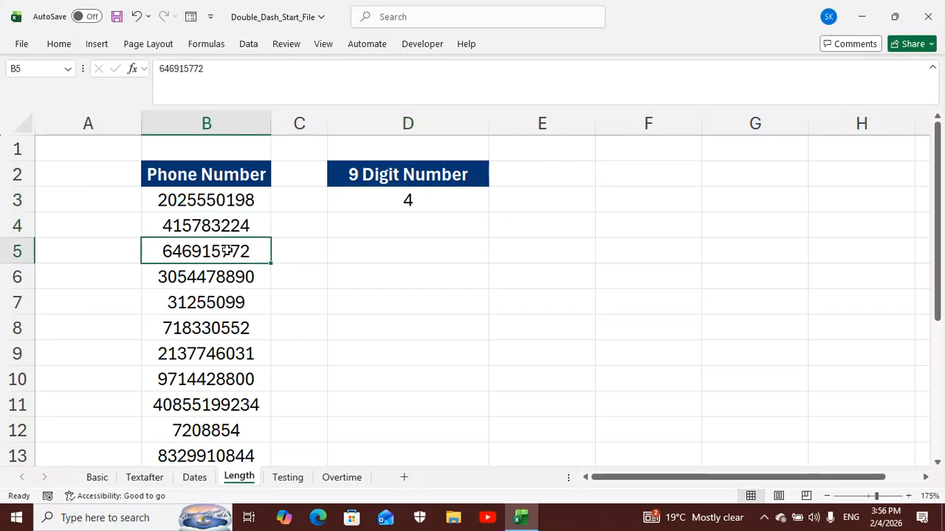
left_click(217, 304)
scroll(218, 305, "down", 1)
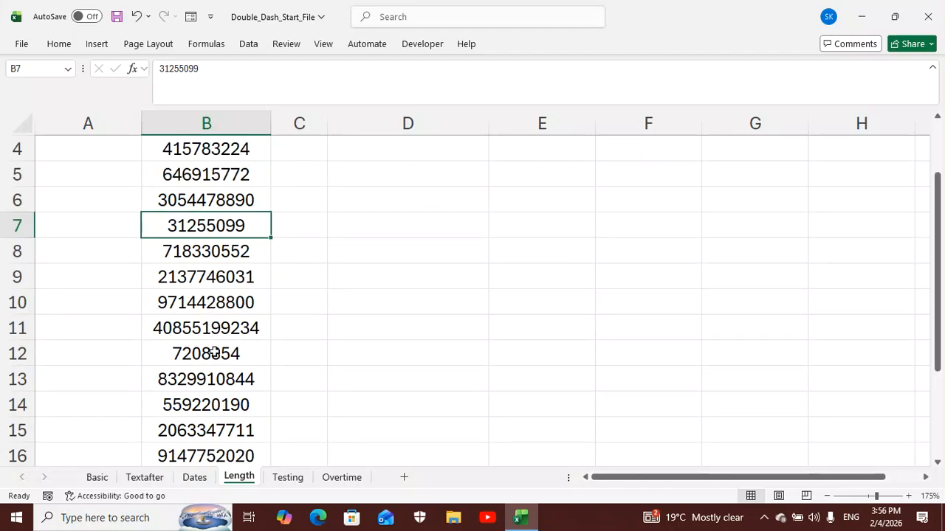
scroll(210, 355, "down", 1)
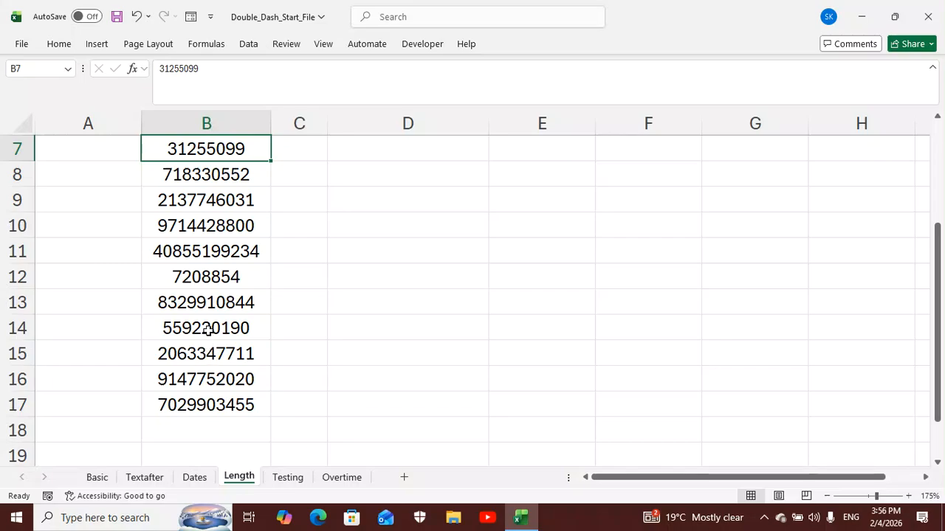
left_click(207, 330)
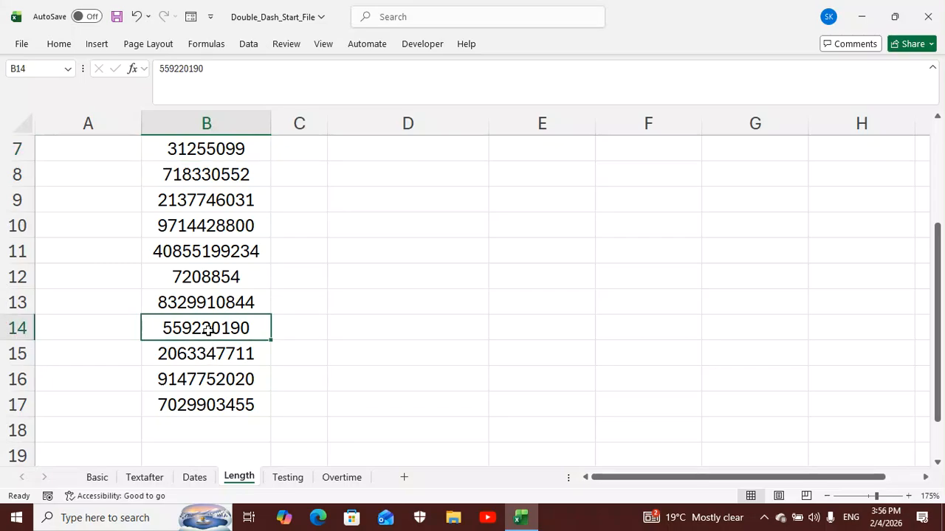
scroll(211, 332, "up", 2)
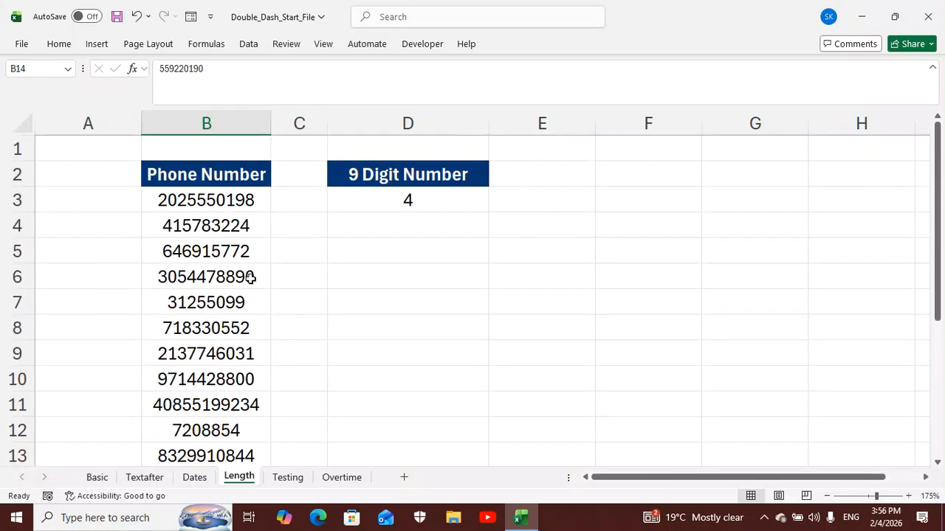
left_click(381, 203)
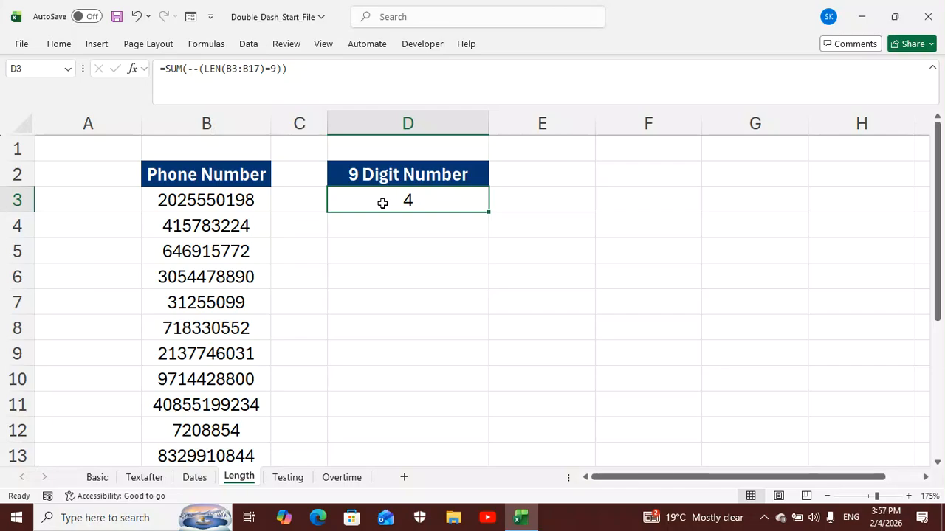
On the Testing sheet, enter =C3:C9=TRUE in F3 to test the Theory Pass? column
left_click(288, 478)
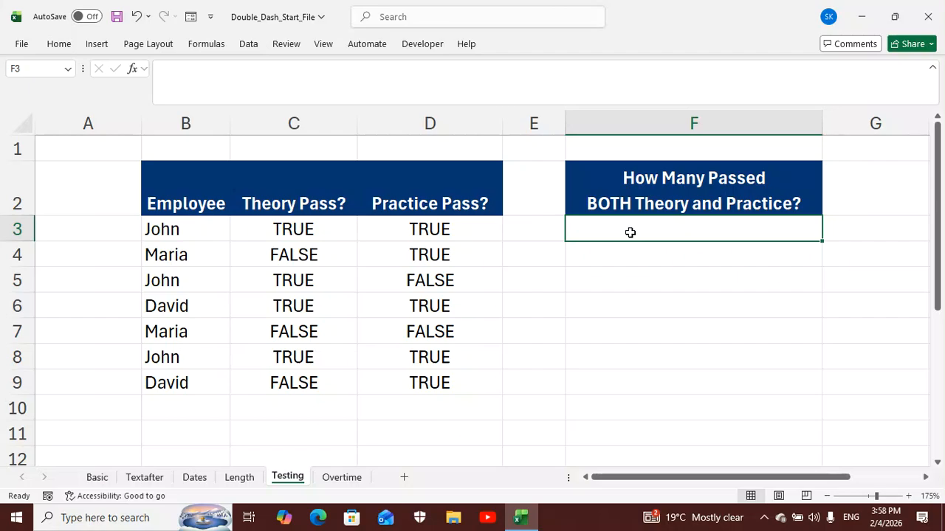
type("=")
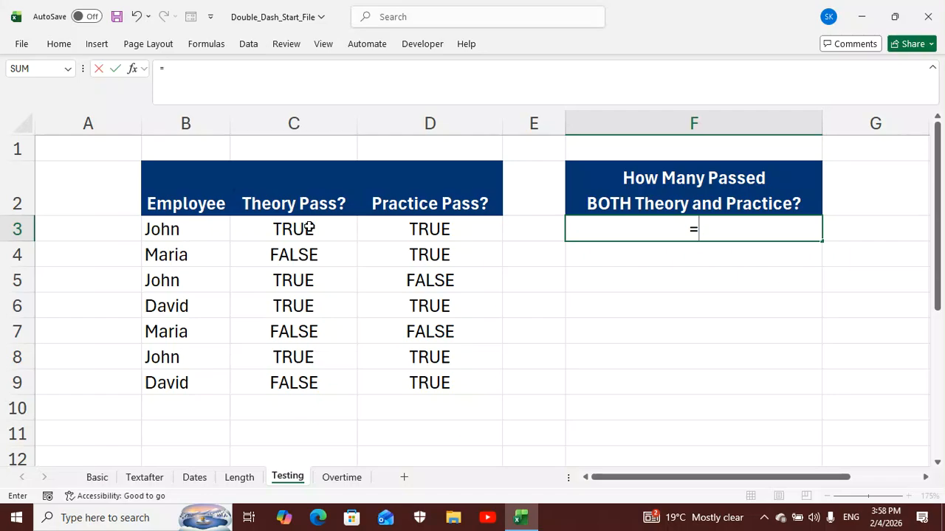
left_click_drag(309, 229, 297, 379)
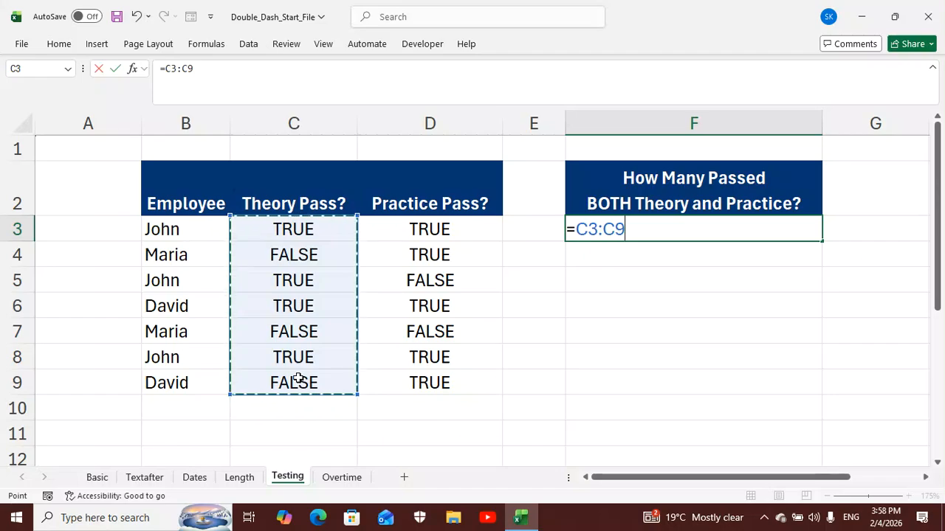
type("=tr")
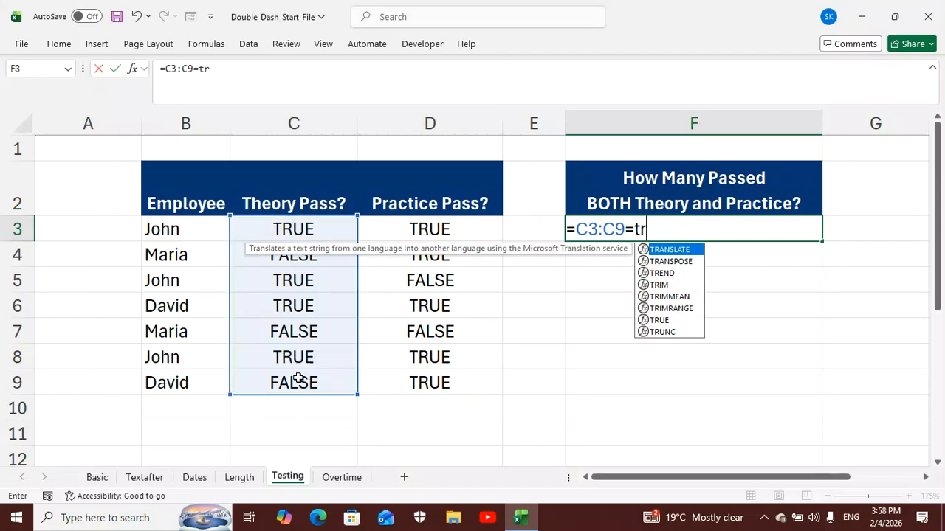
left_click(669, 321)
double_click(669, 322)
key("Return")
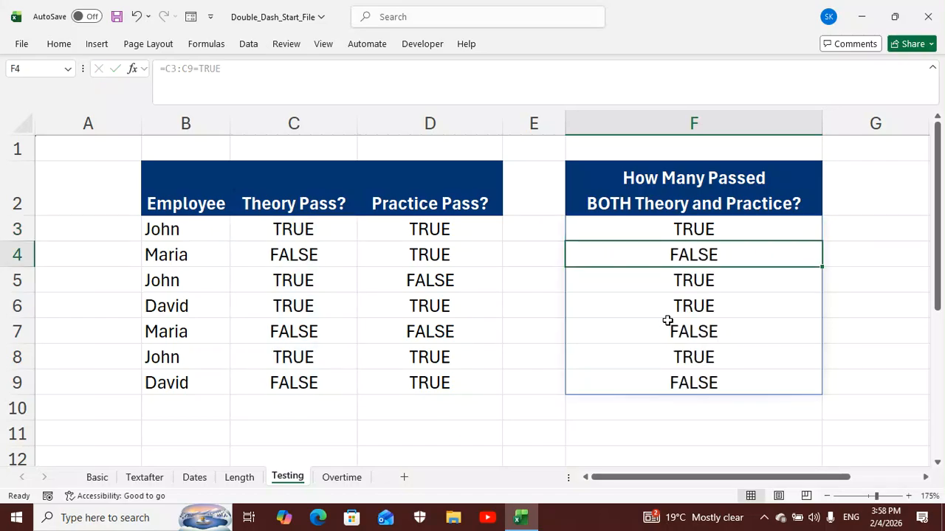
Enclose the theory test in the F3 formula in parentheses, making it =(C3:C9=TRUE)
left_click(679, 230)
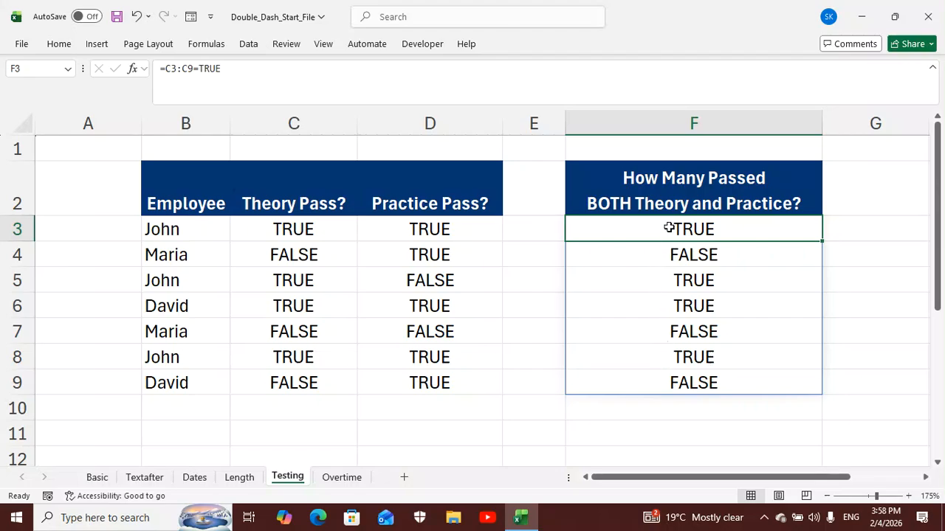
double_click(669, 228)
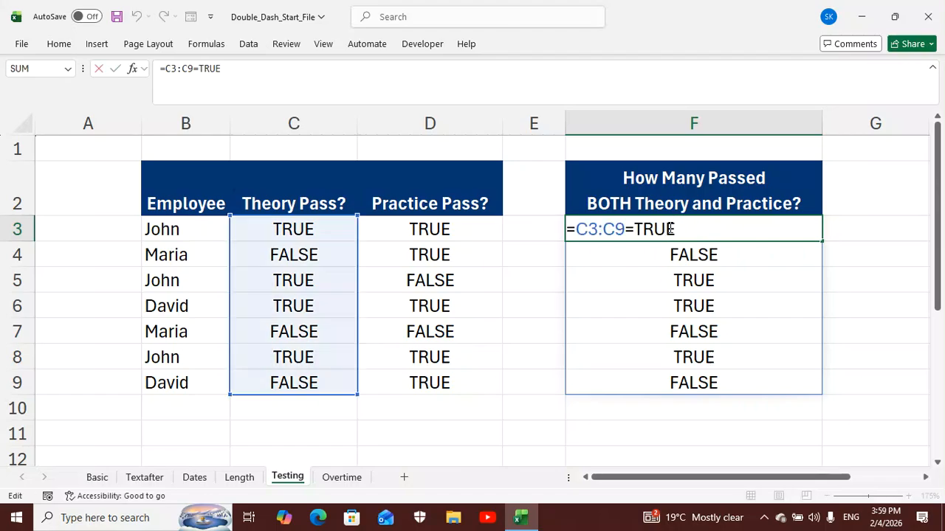
type(")")
left_click(577, 230)
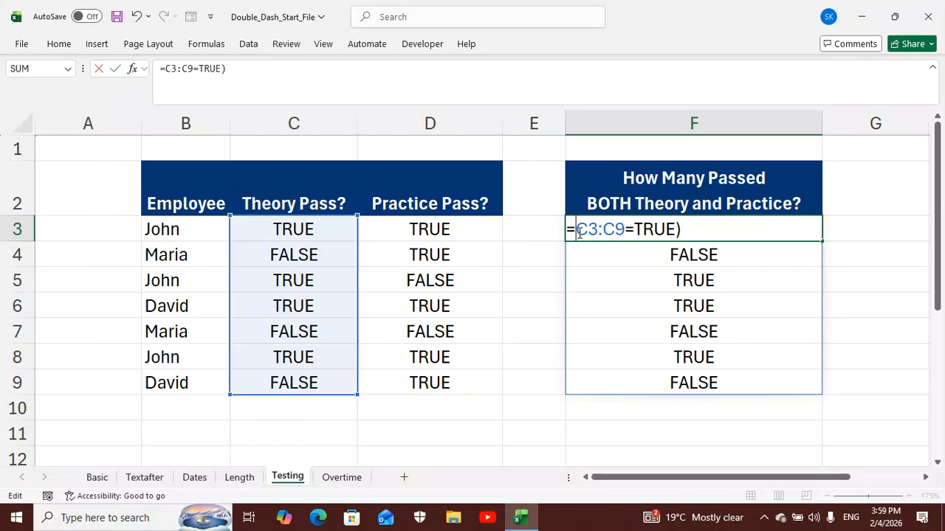
type("(")
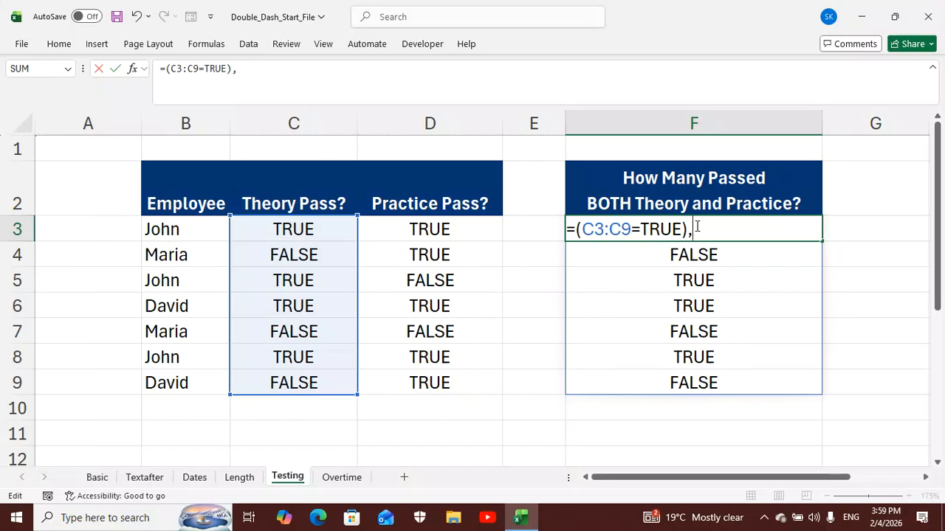
Add the practice test (D3:D9=TRUE) after a comma in F3 and accept the suggested correction to =(C3:C9=TRUE)*(D3:D9=TRUE)
type("(")
left_click(432, 229)
left_click_drag(440, 229, 433, 380)
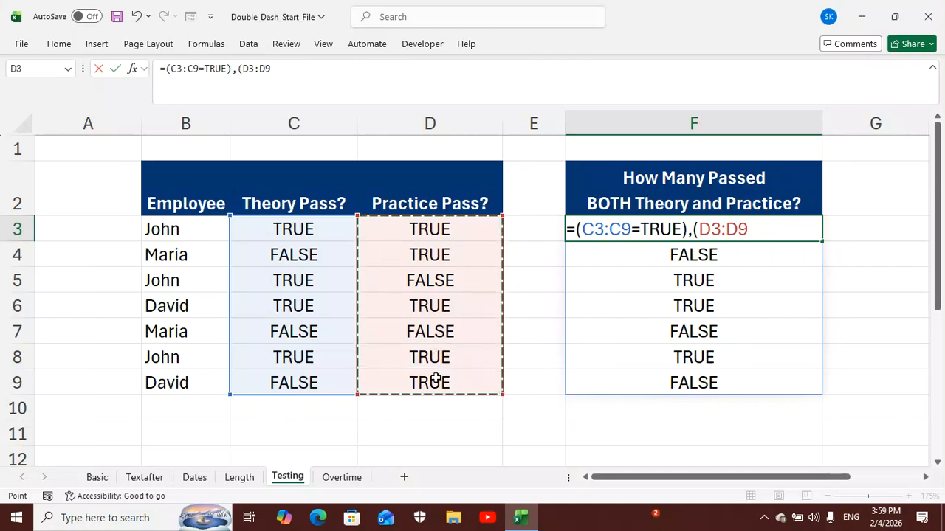
type("=")
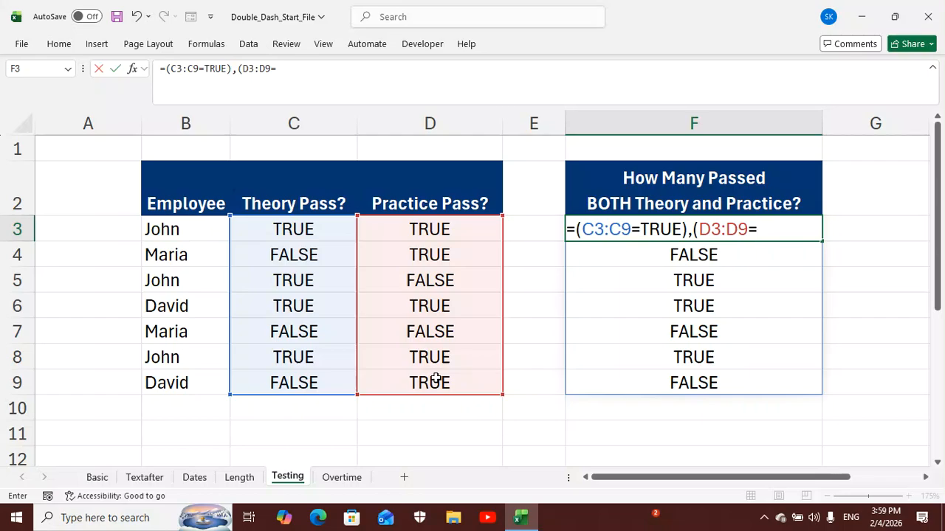
type("tr")
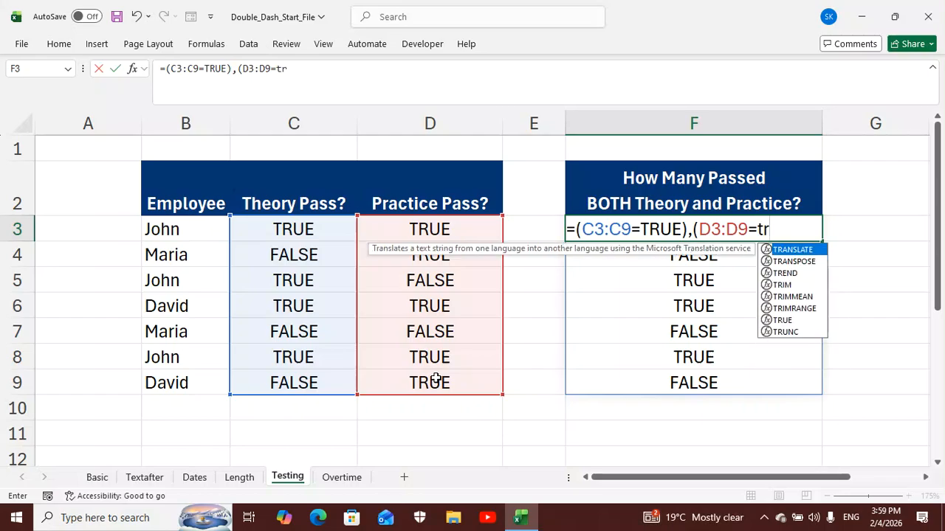
double_click(777, 319)
type(")")
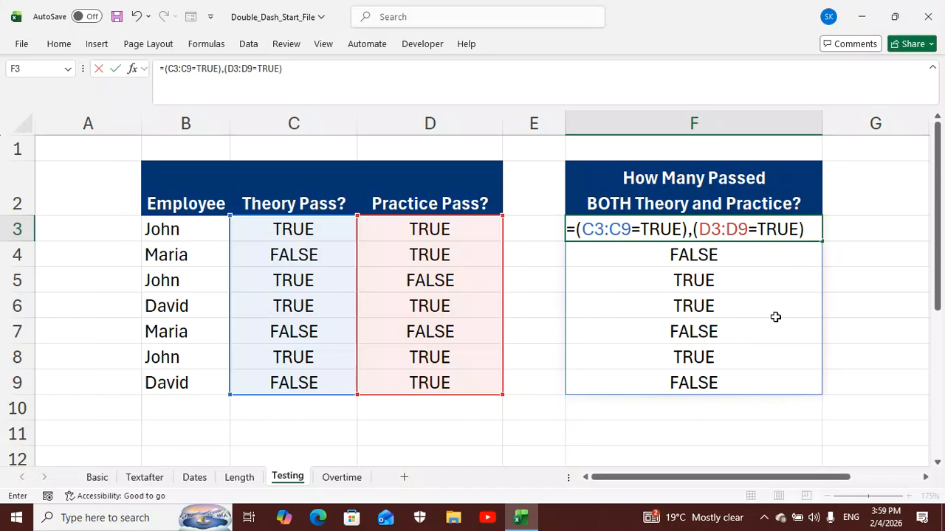
key("Return")
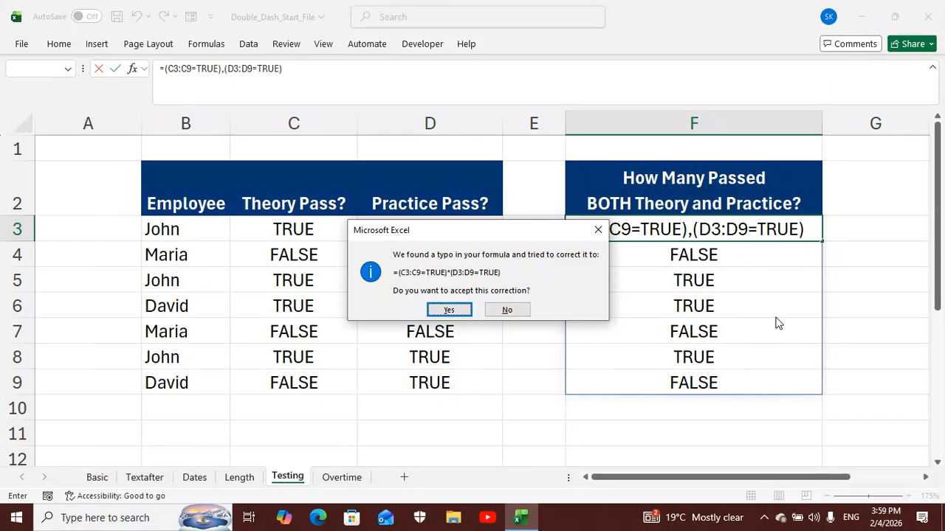
left_click(451, 310)
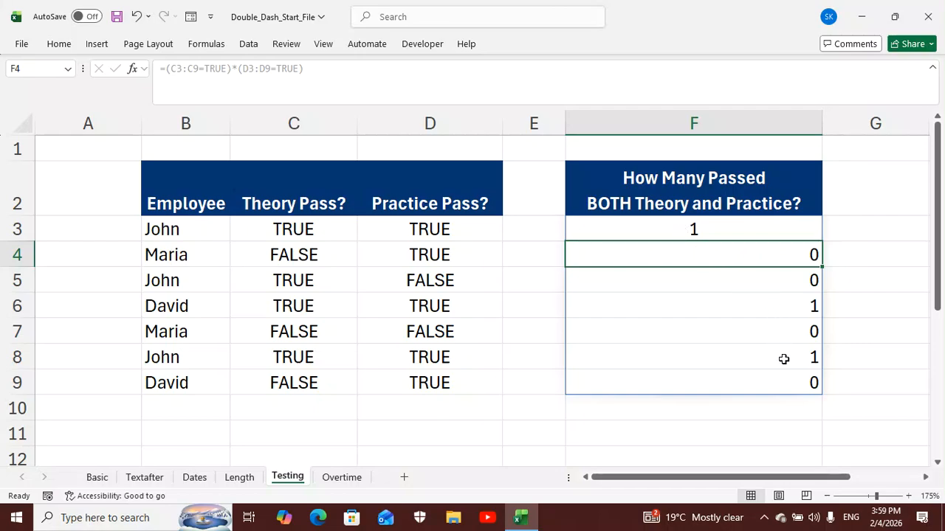
Insert the SUMPRODUCT function in front of the two multiplied tests in the F3 formula
left_click(744, 225)
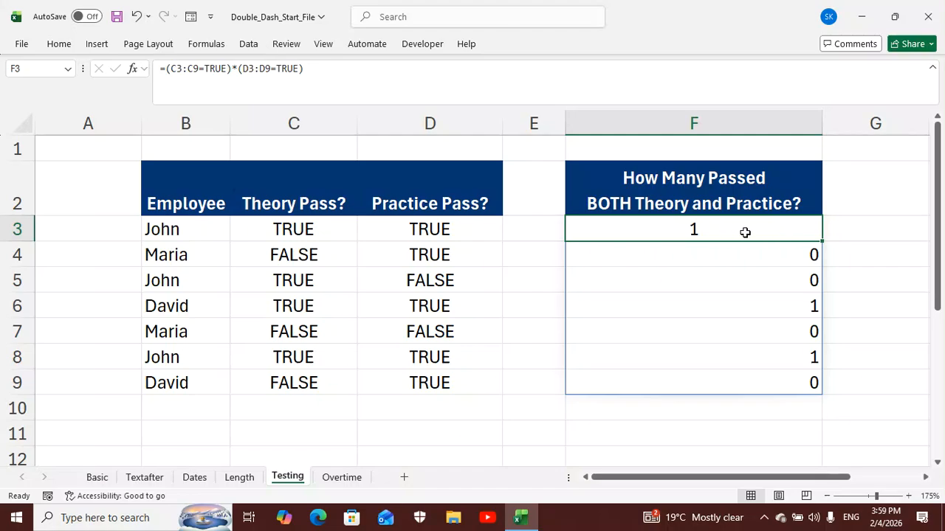
double_click(745, 232)
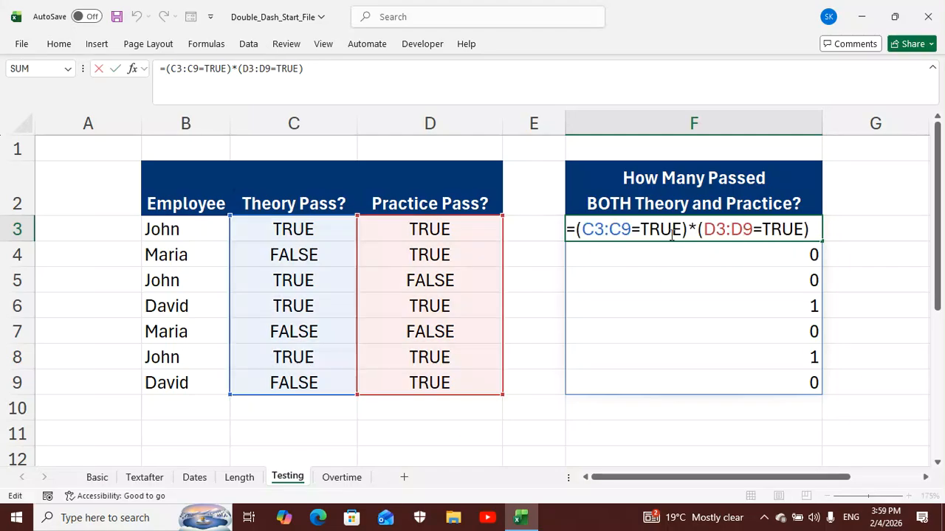
left_click(577, 229)
type("su")
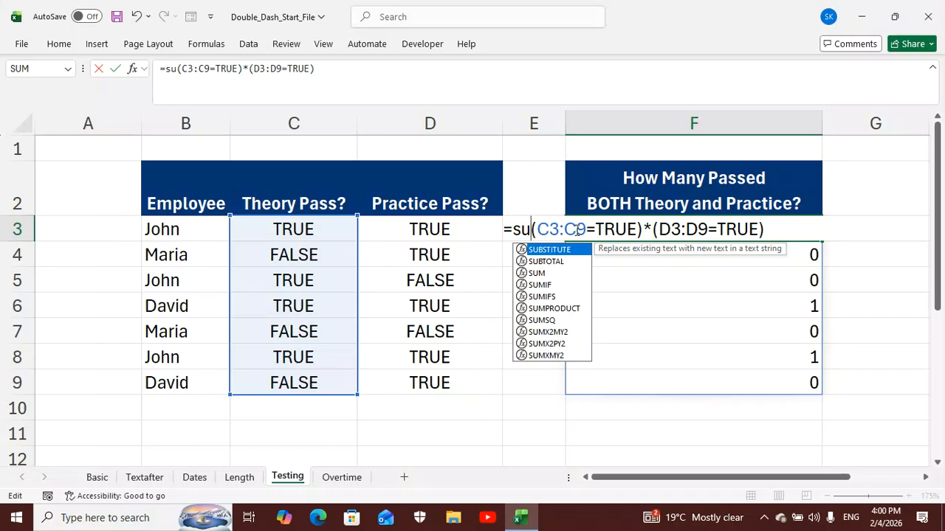
double_click(568, 310)
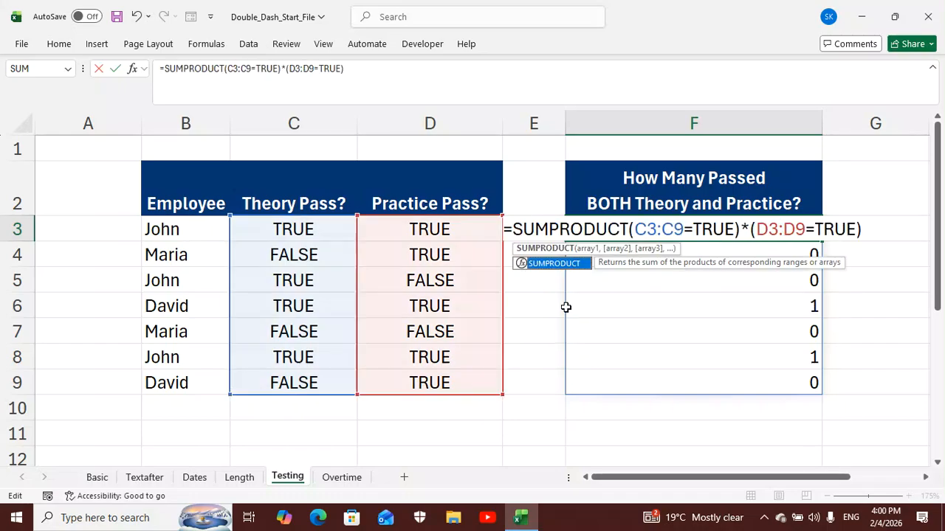
Add a double dash and the missing parentheses in F3, making it =SUMPRODUCT(--(C3:C9=TRUE)*(D3:D9=TRUE))
left_click(637, 231)
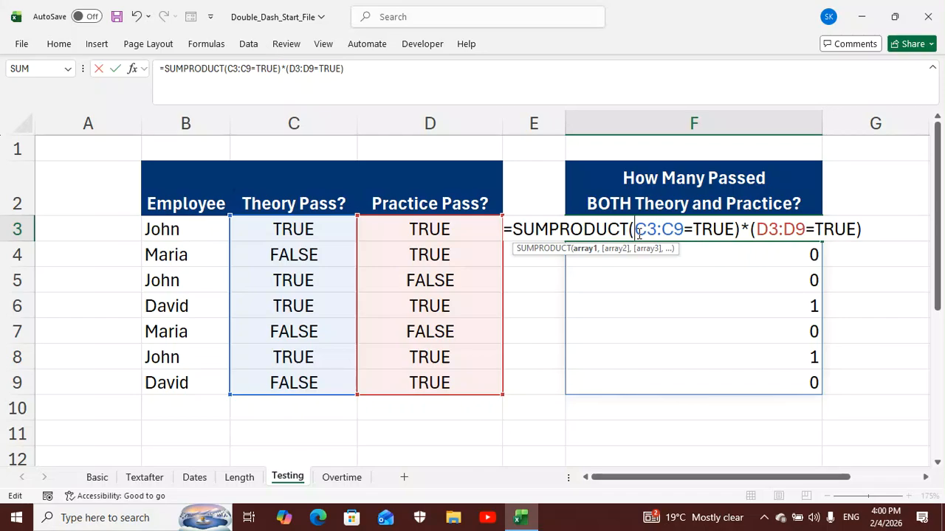
type("--")
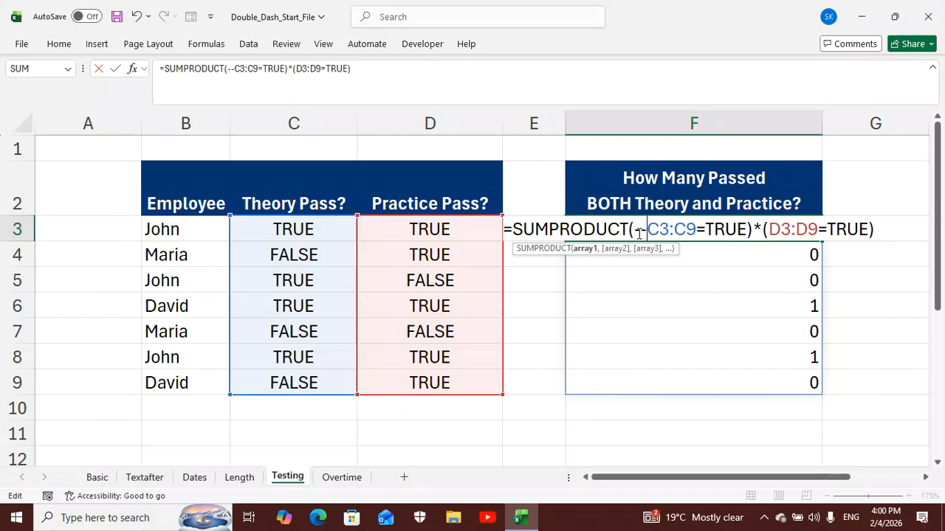
type("(")
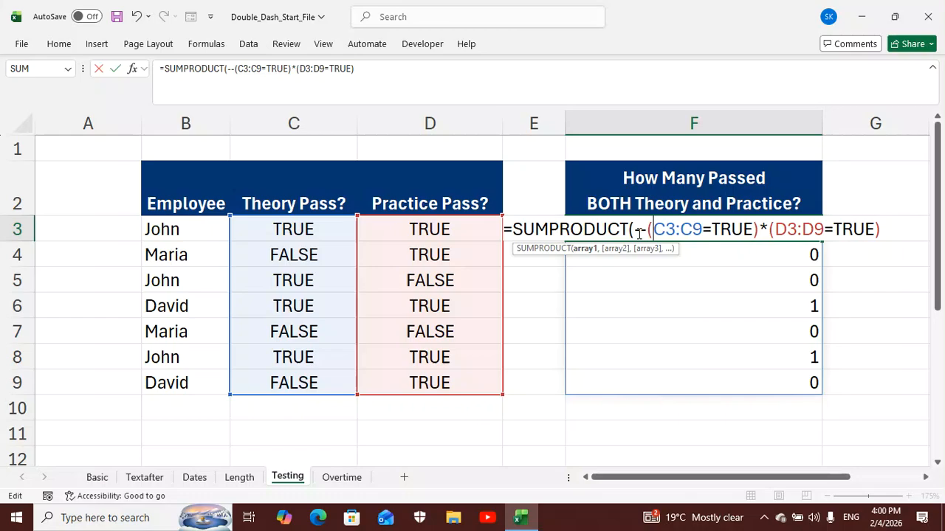
left_click(881, 230)
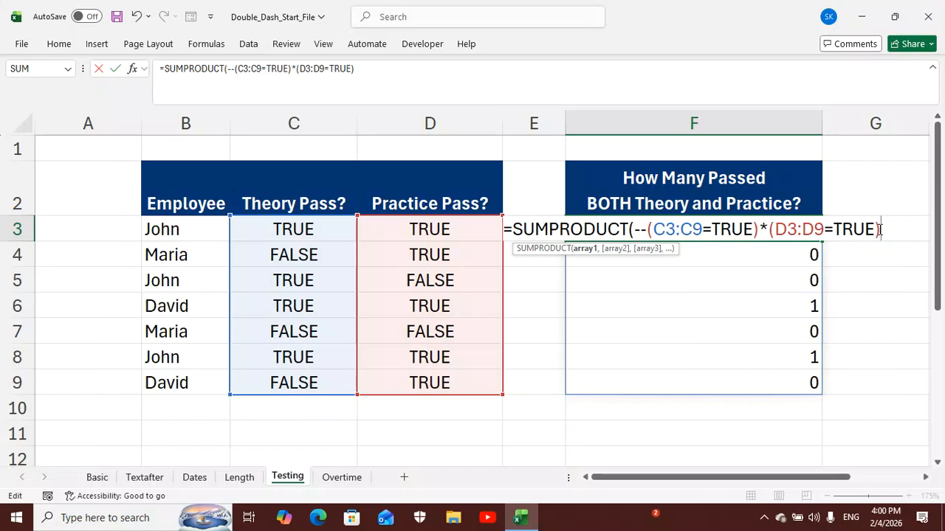
type(")")
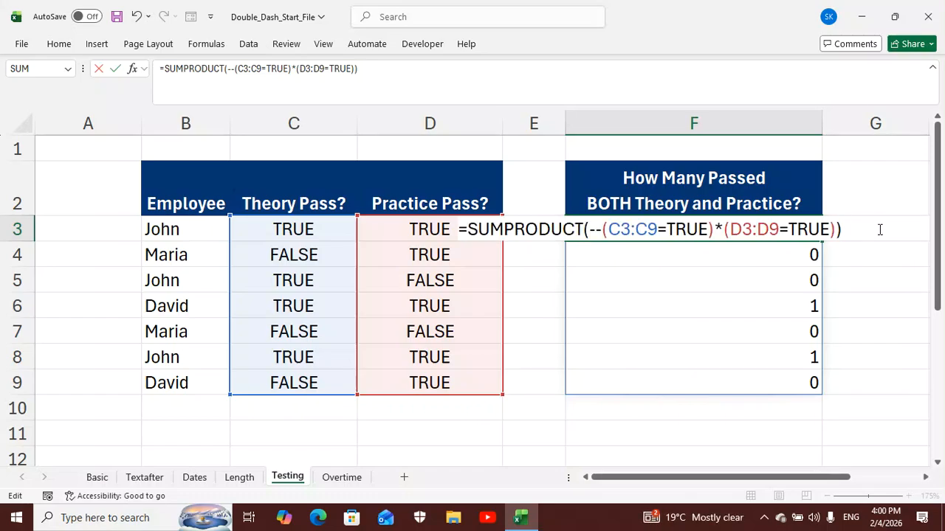
key("Return")
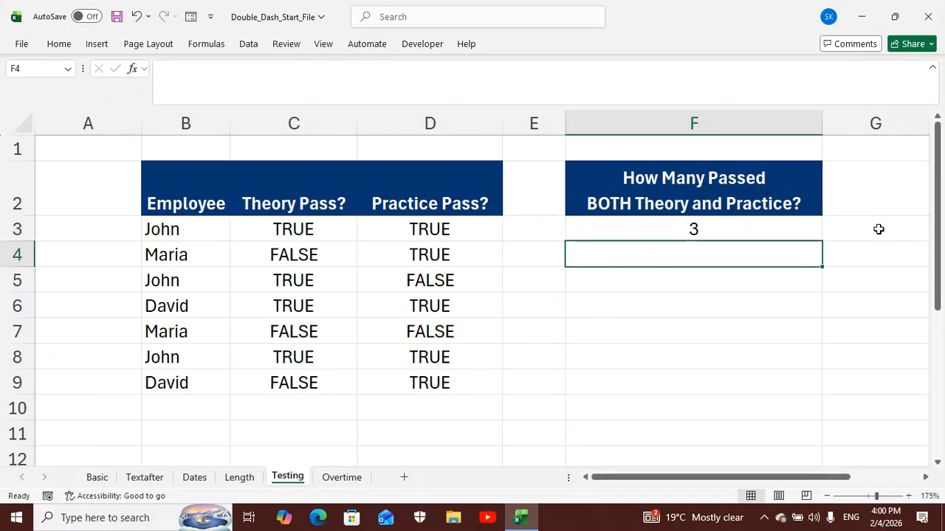
left_click(775, 234)
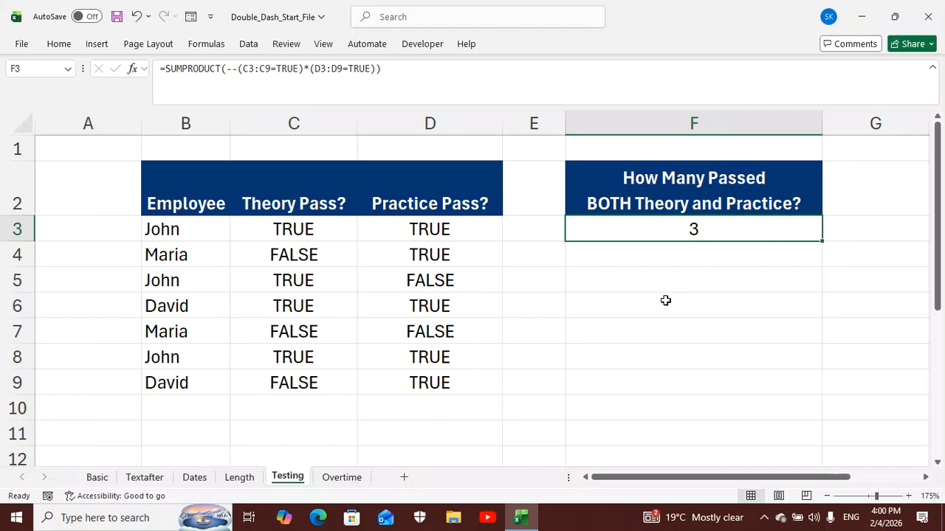
On the Overtime sheet, enter =C3:C9="sales" in H3 to test the Department column
left_click(344, 479)
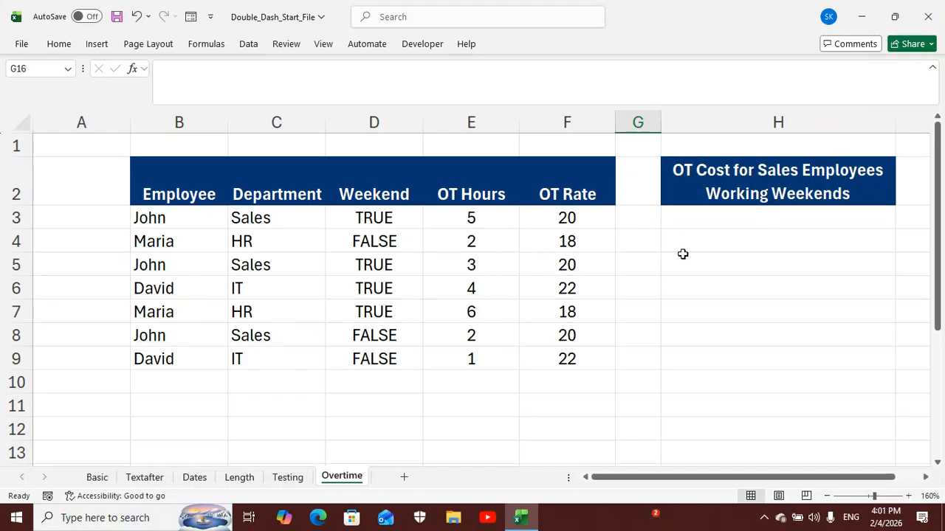
left_click(734, 221)
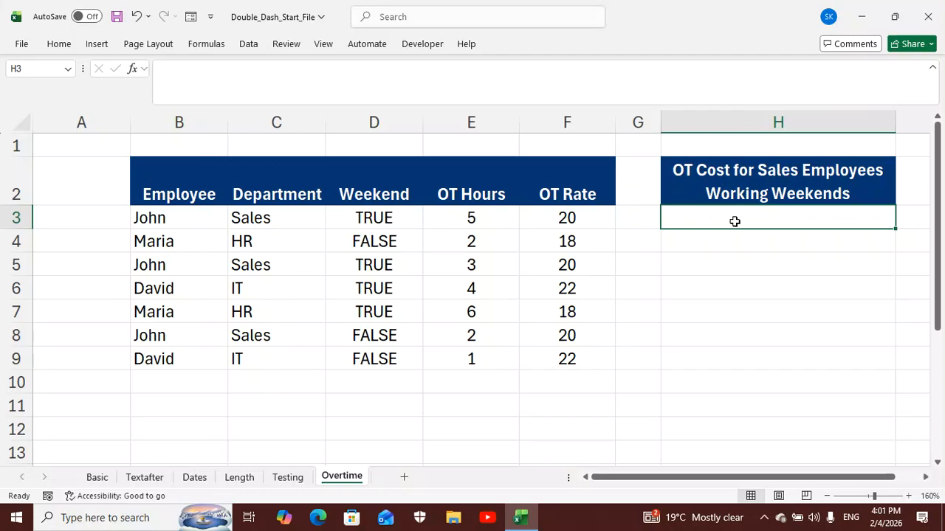
type("=")
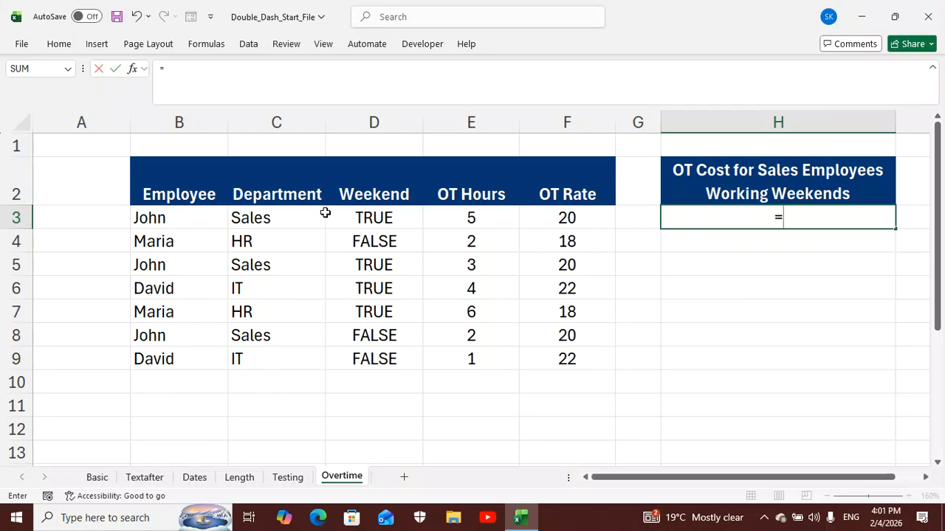
left_click_drag(293, 222, 293, 354)
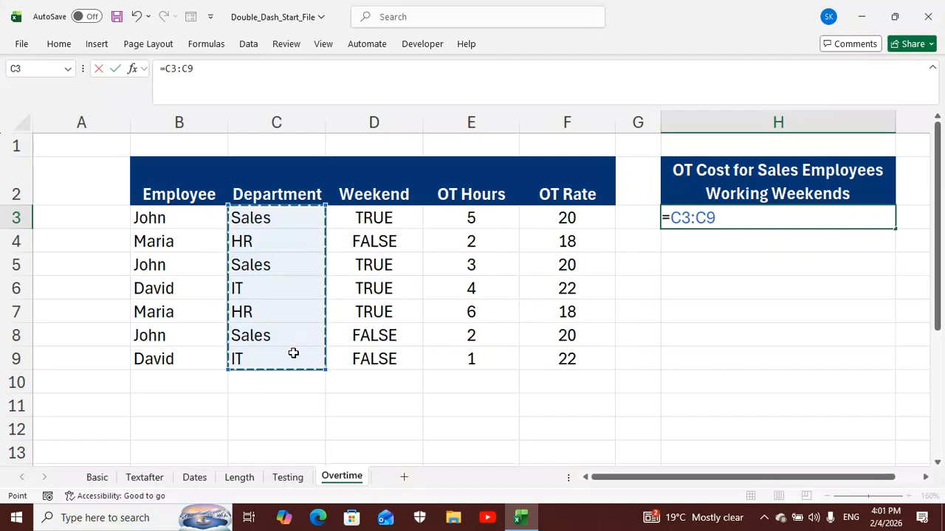
type("=")
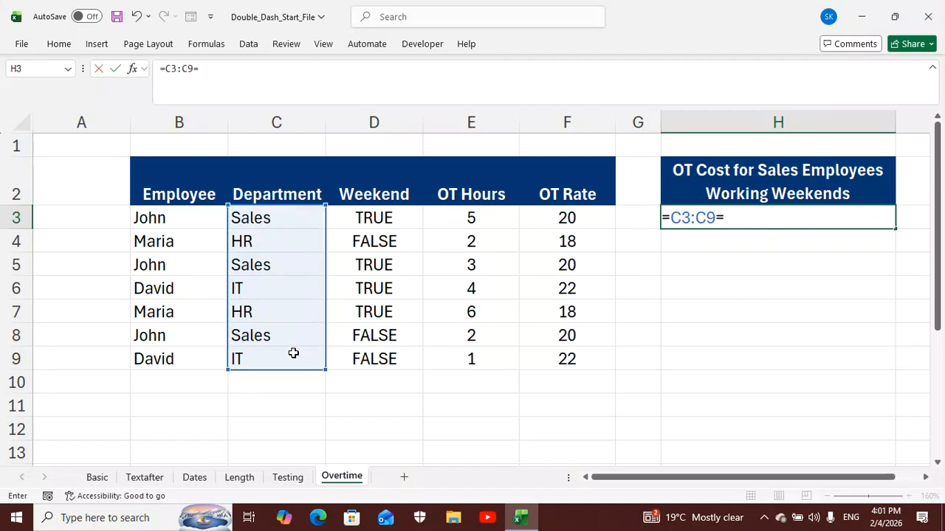
type("\"sales")
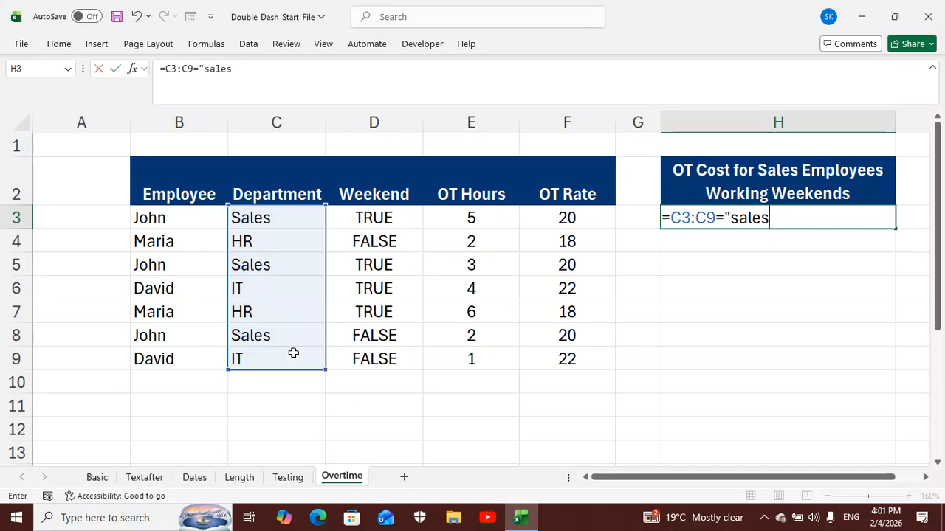
type("\"")
key("Return")
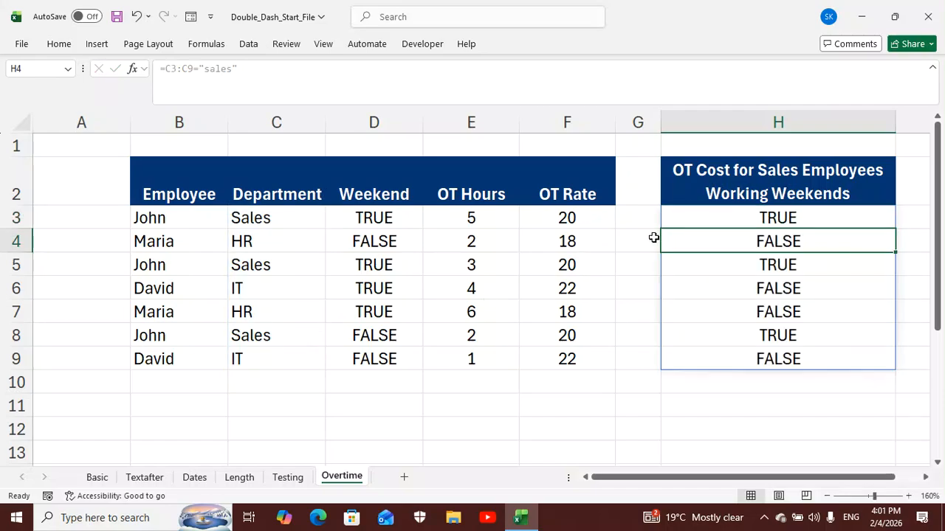
Enclose the Department test in H3 in parentheses, making it =(C3:C9="sales")
left_click(739, 222)
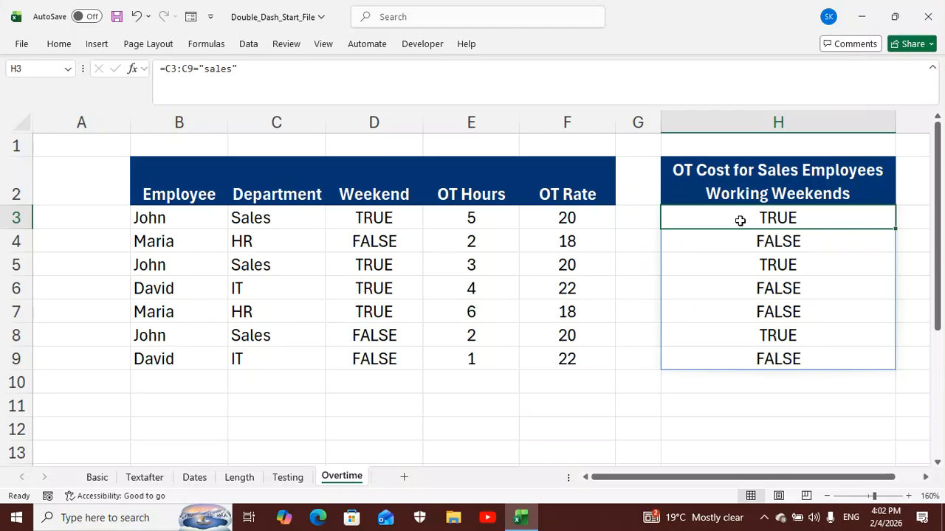
double_click(740, 220)
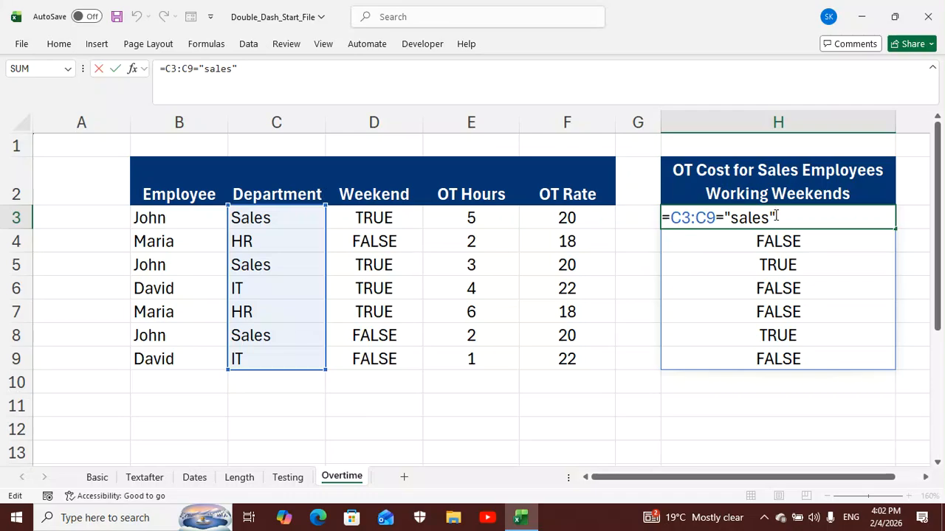
type(")")
left_click(672, 216)
type("(")
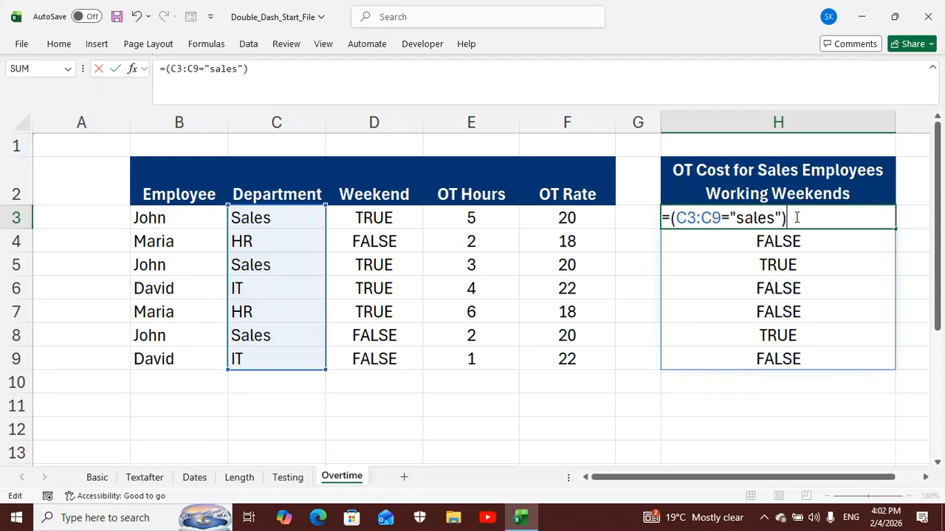
type(",")
Append the Weekend column test D3:D9=TRUE after a comma in the H3 formula
left_click(399, 218)
left_click_drag(399, 219, 395, 351)
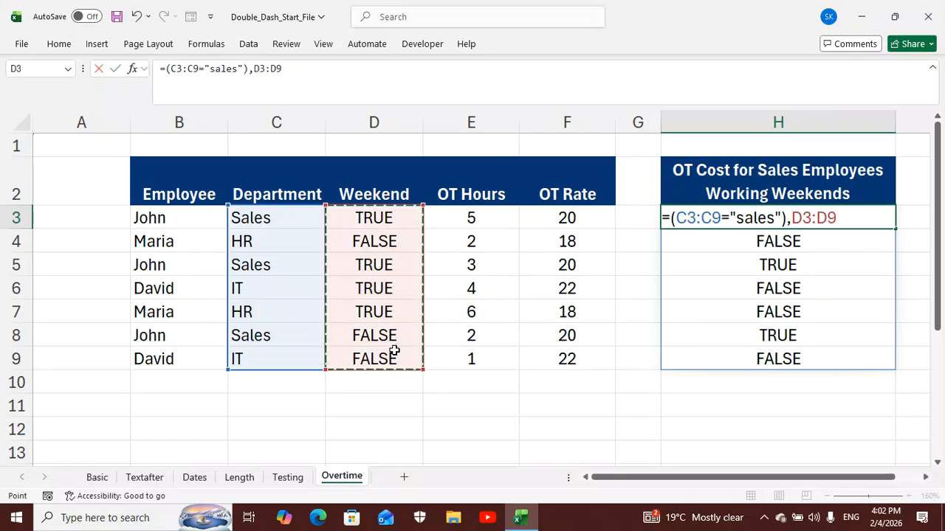
type("=")
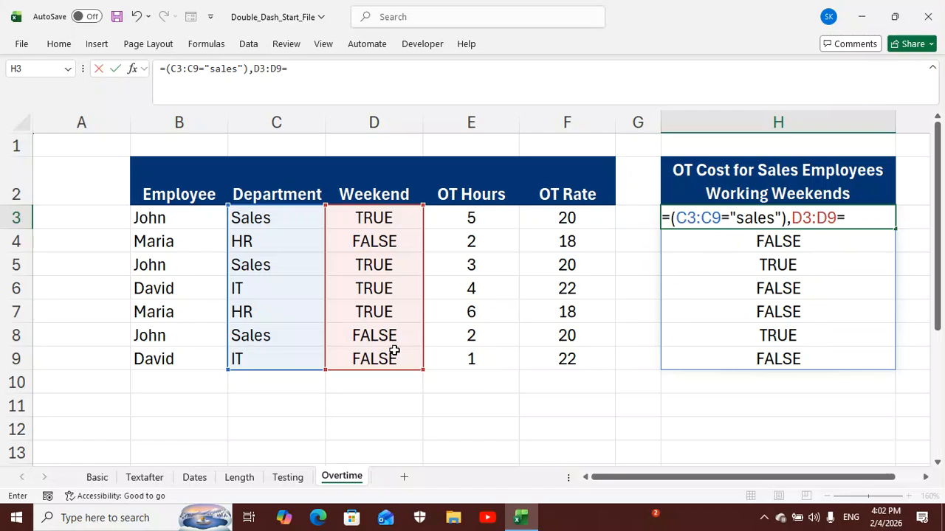
type("tr")
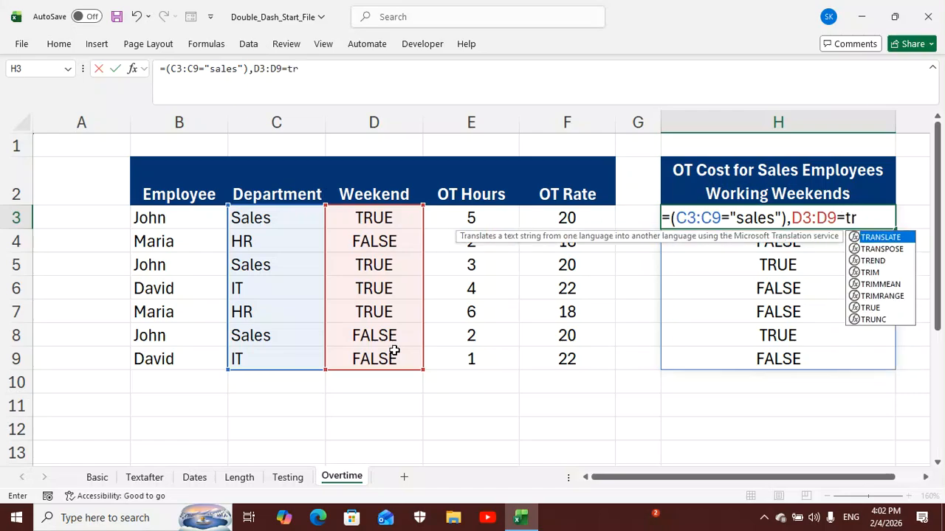
double_click(869, 308)
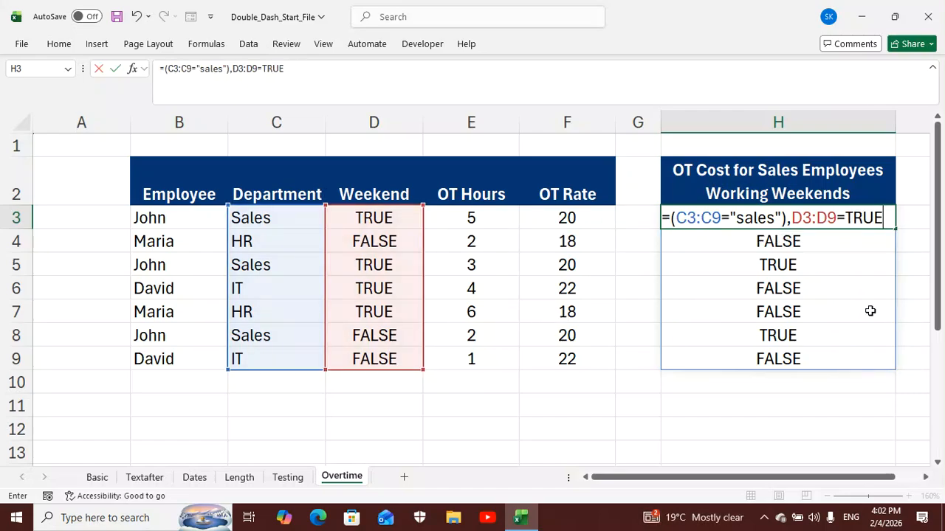
Enclose the Weekend test in parentheses and accept the suggested correction to =(C3:C9="sales")*(D3:D9=TRUE)
left_click(792, 221)
type("(")
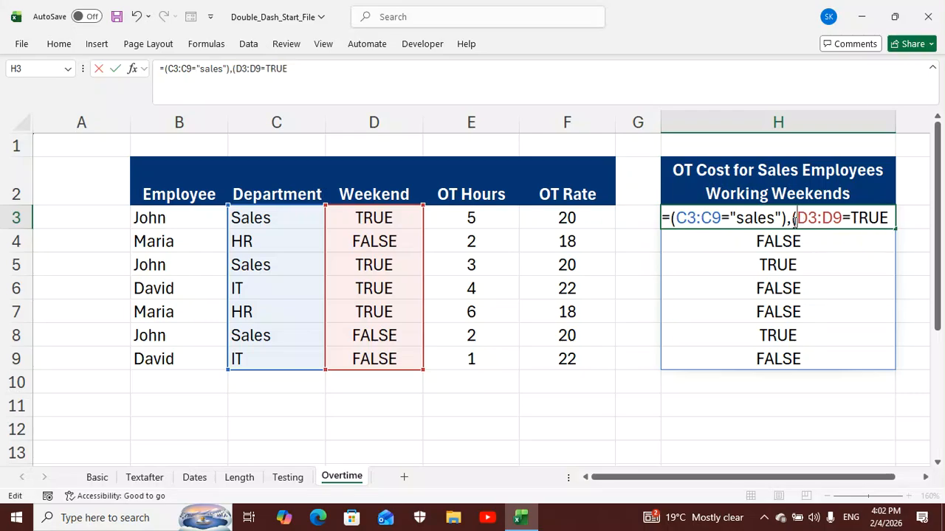
left_click(892, 214)
type(")")
key("Return")
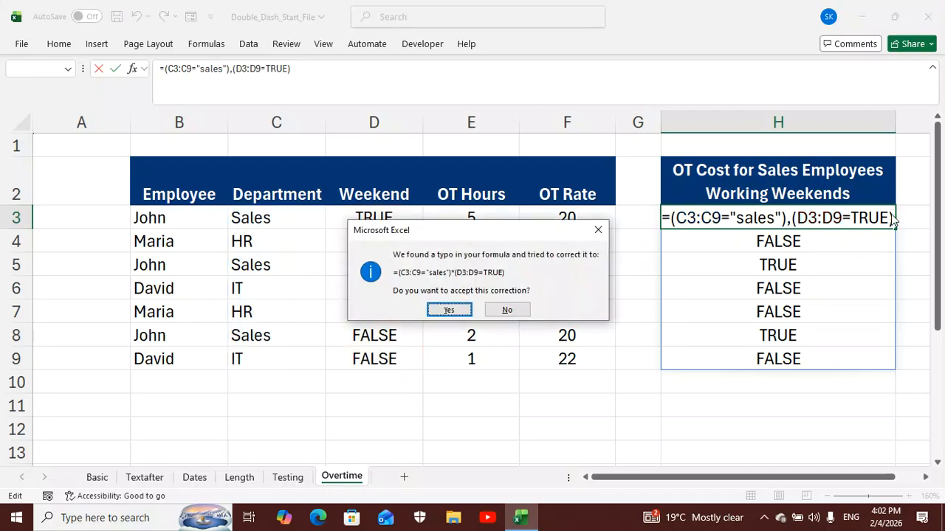
left_click(451, 310)
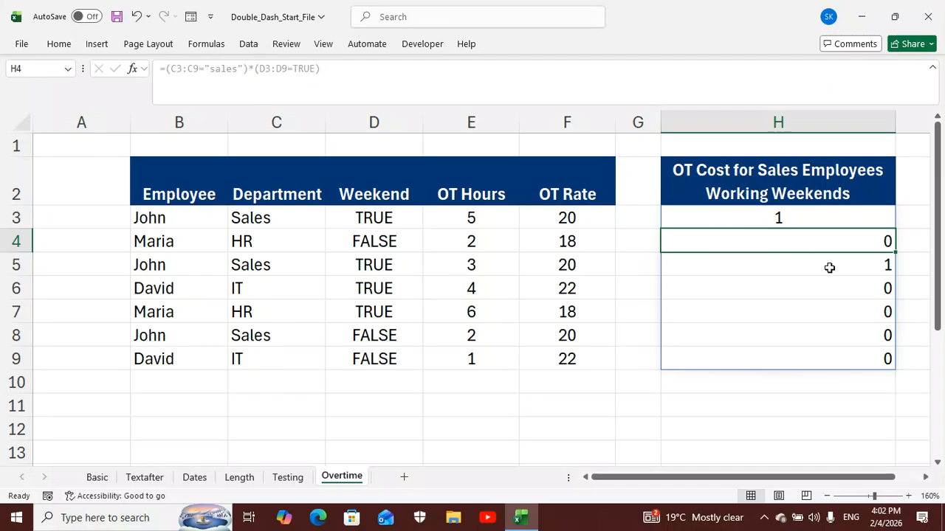
Insert the SUM function in front of the two multiplied tests in the H3 formula
left_click(826, 223)
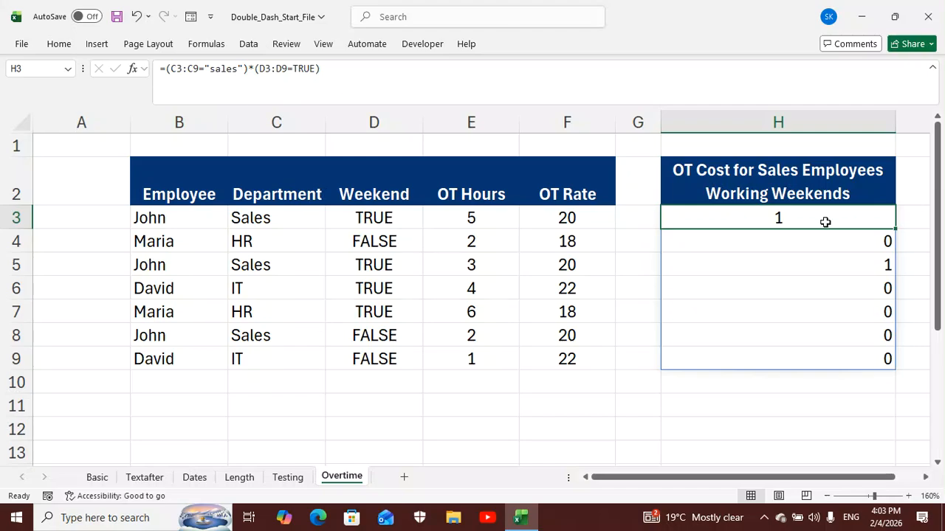
double_click(826, 222)
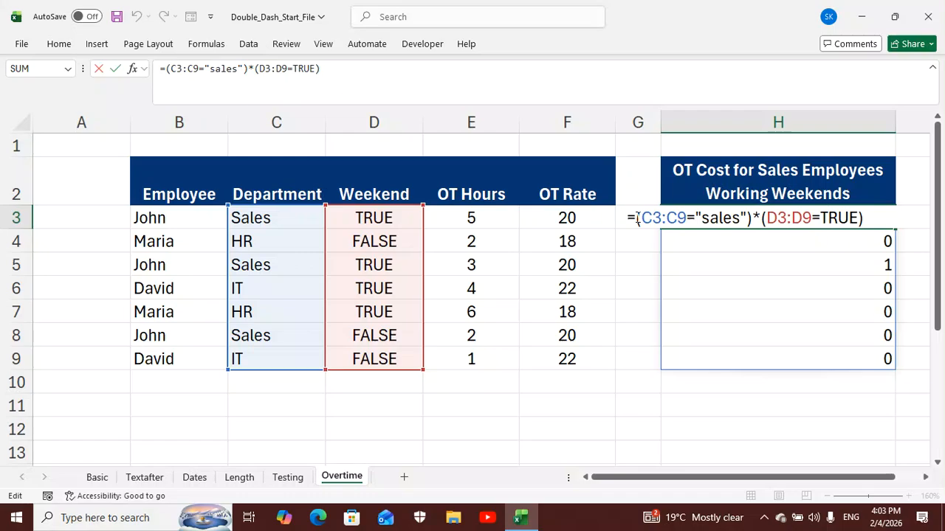
type("sum")
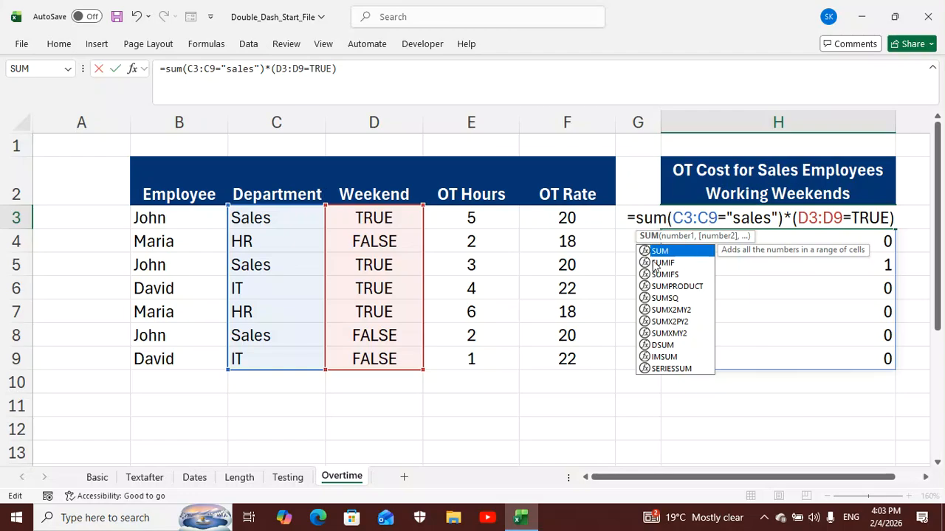
double_click(661, 253)
Add a double dash and the missing parentheses in H3, making it =SUM(--(C3:C9="sales")*(D3:D9=TRUE))
left_click(678, 217)
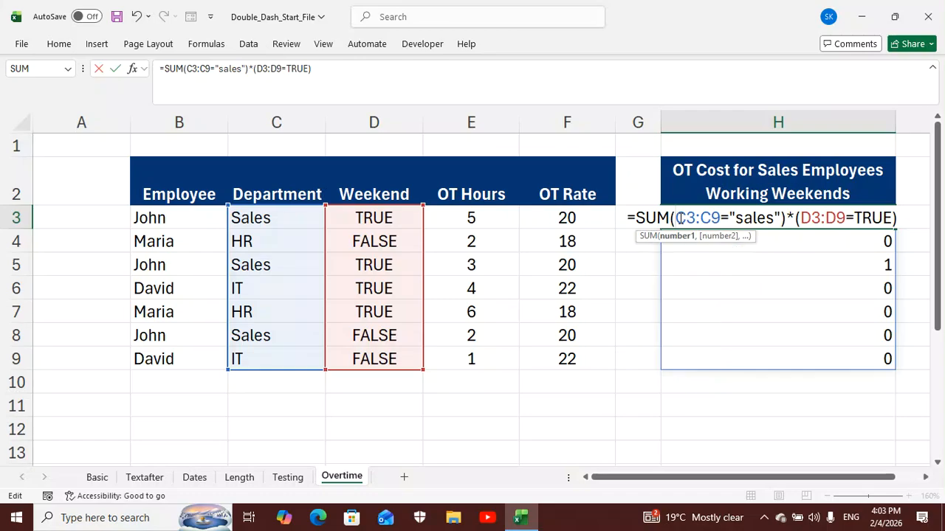
type("--")
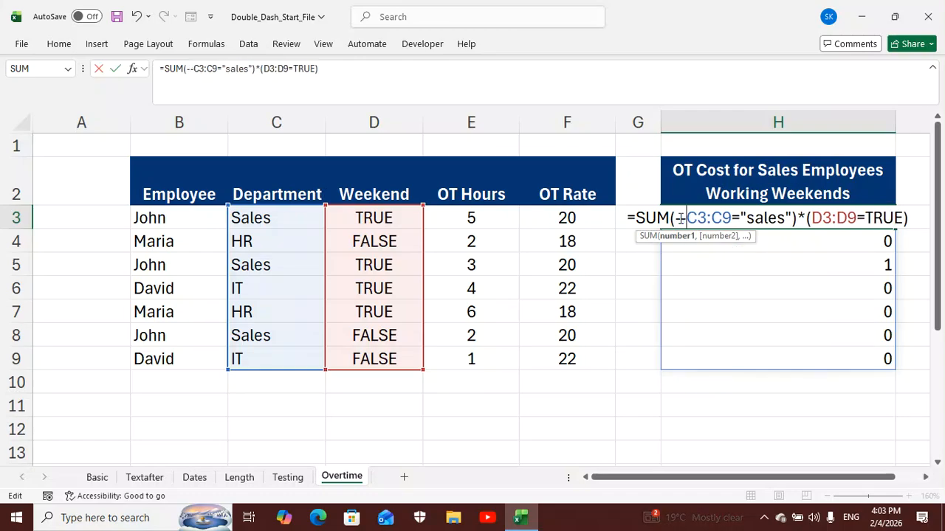
type("(")
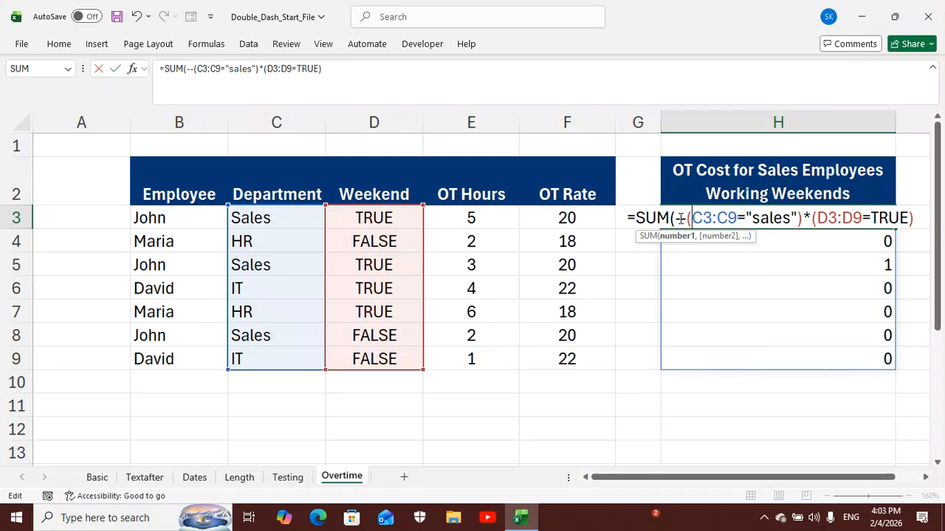
left_click(921, 219)
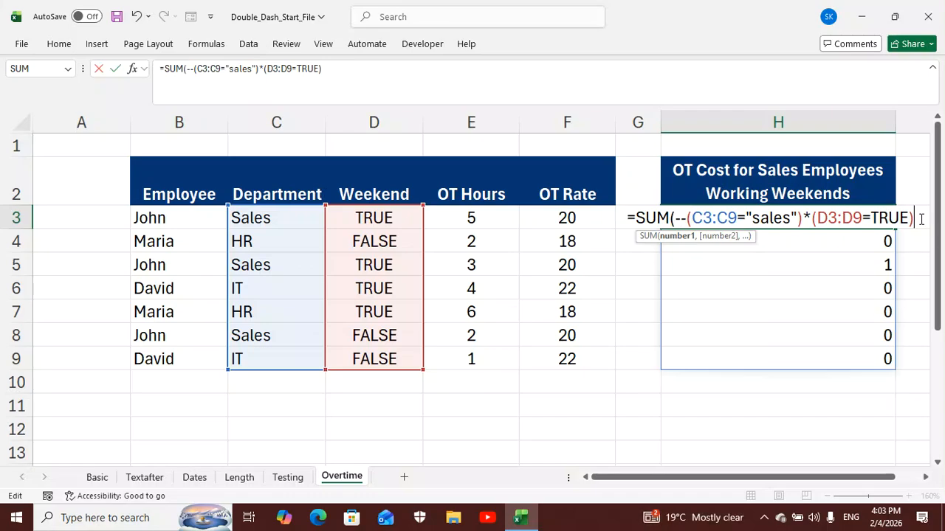
type(")")
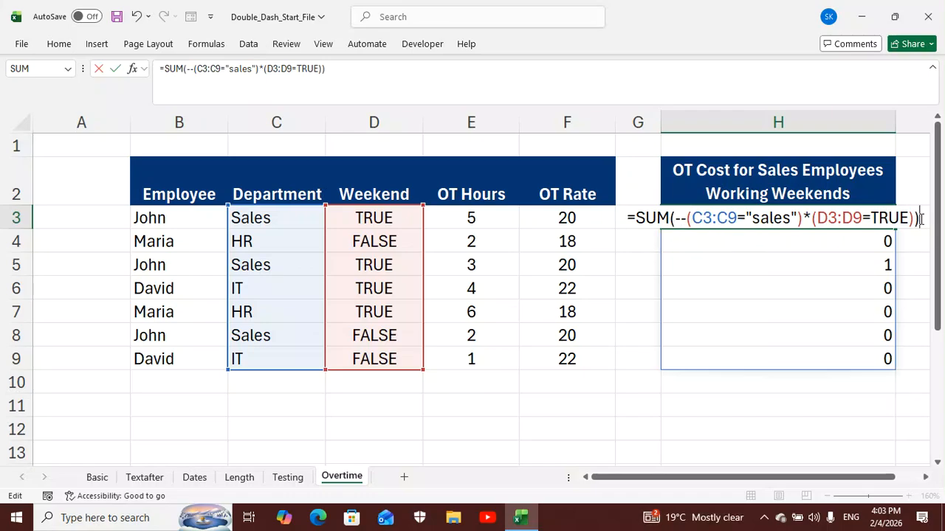
key("Return")
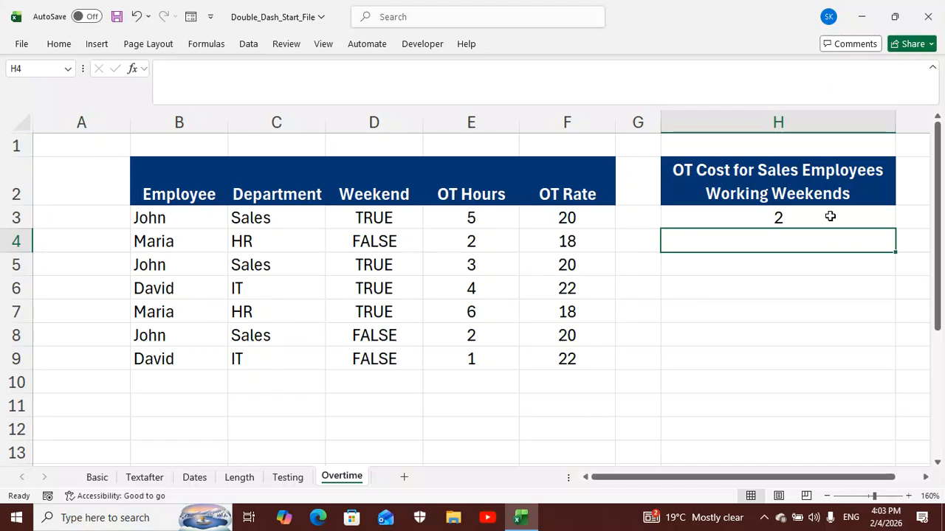
Add the OT Hours range E3:E9 as a second argument of the SUM formula in H3
left_click(830, 216)
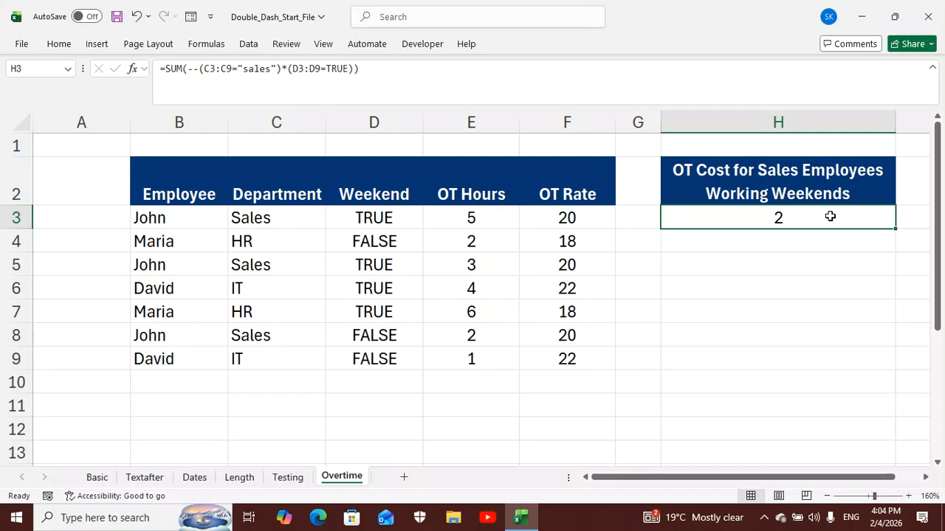
double_click(831, 216)
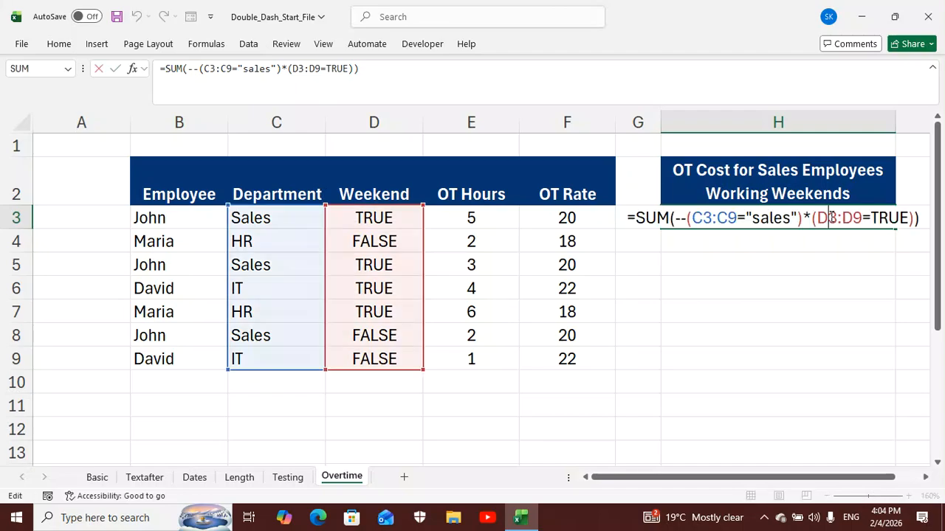
left_click(922, 219)
left_click(914, 217)
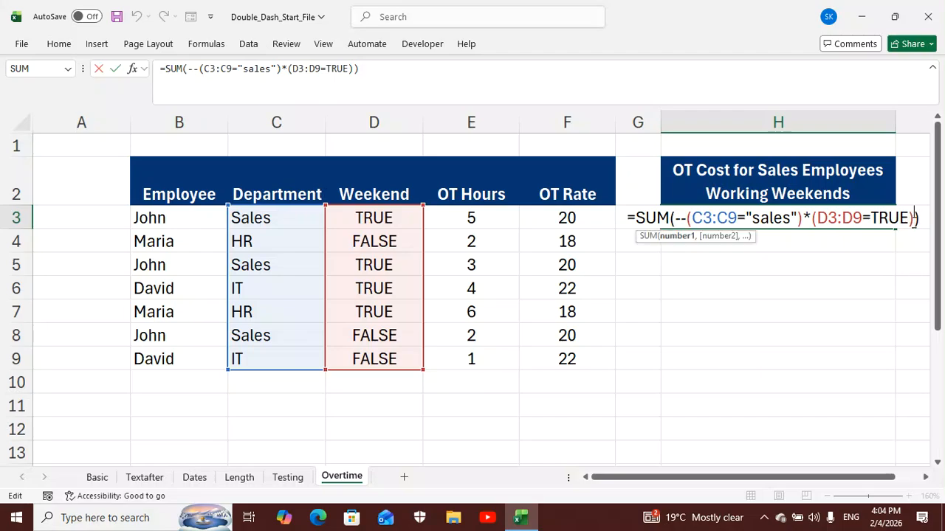
type(",")
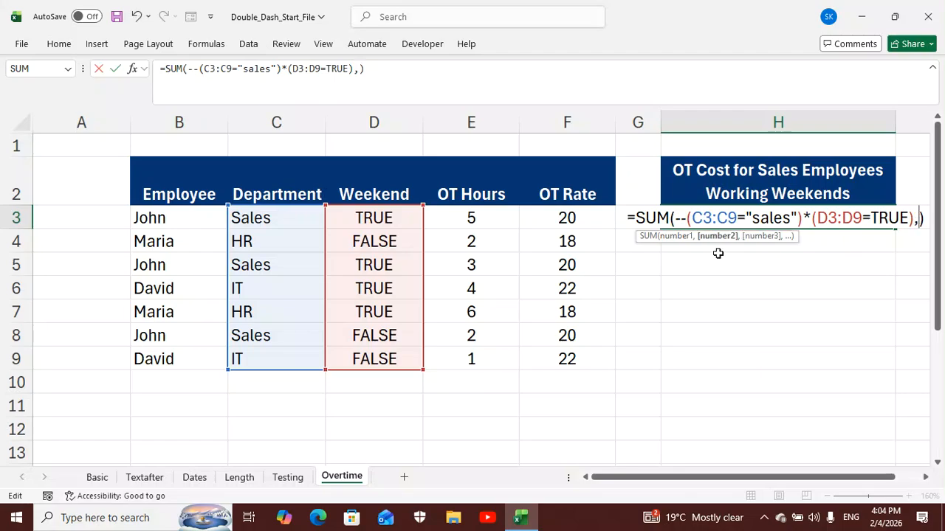
left_click(494, 219)
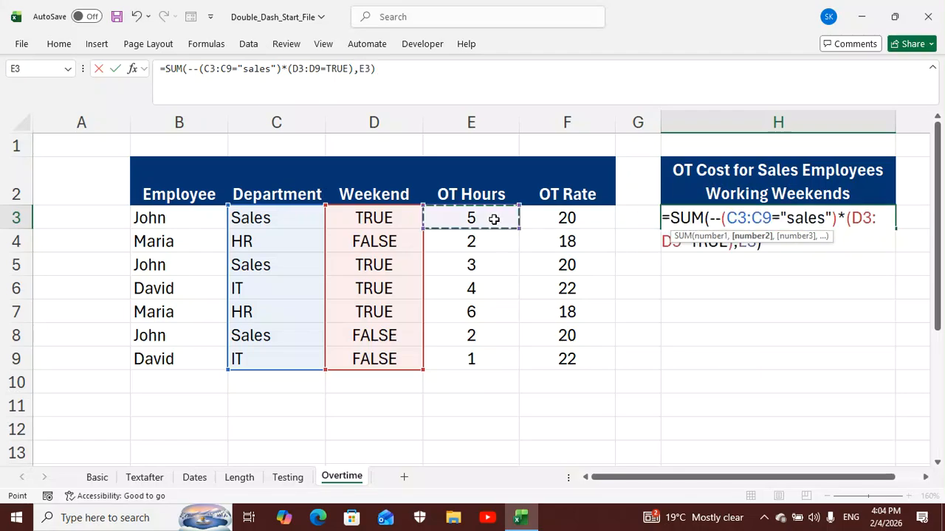
left_click_drag(494, 219, 490, 353)
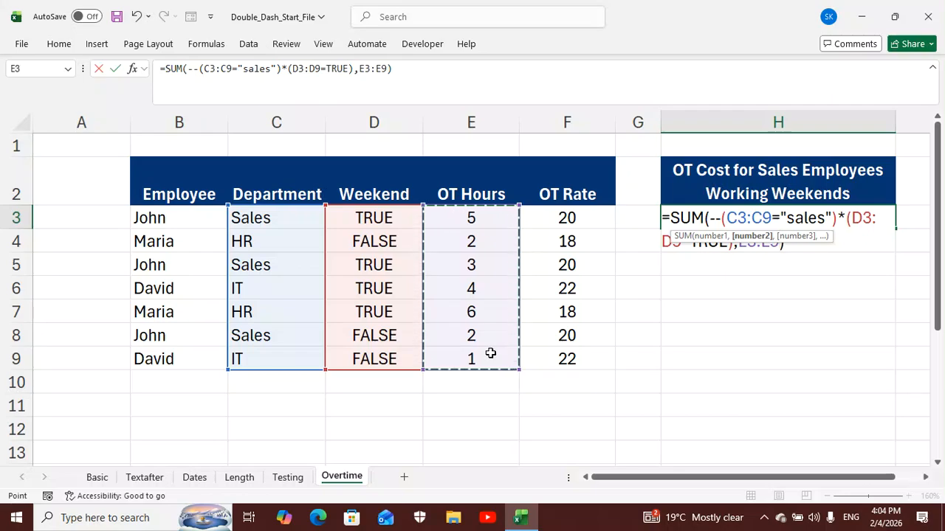
Add the OT Rate range F3:F9 as the third SUM argument and enter the completed formula in H3
type(",")
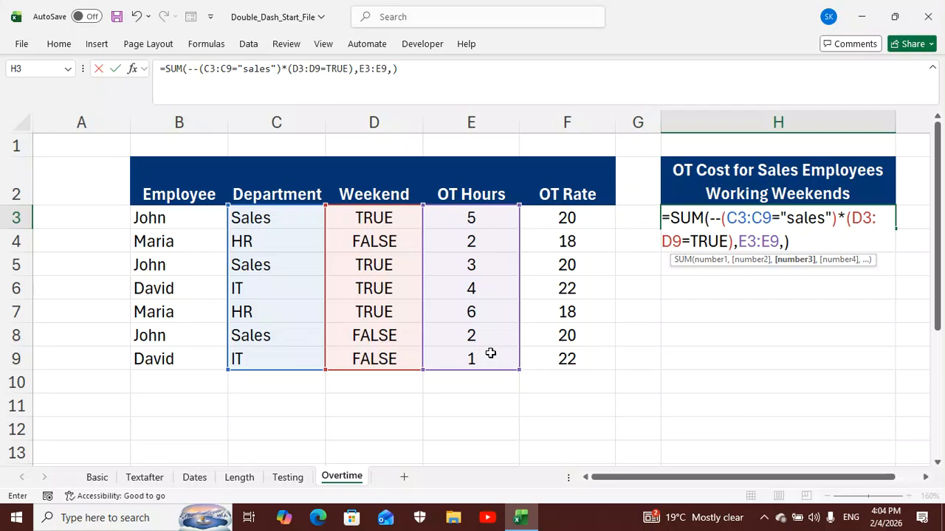
left_click(570, 217)
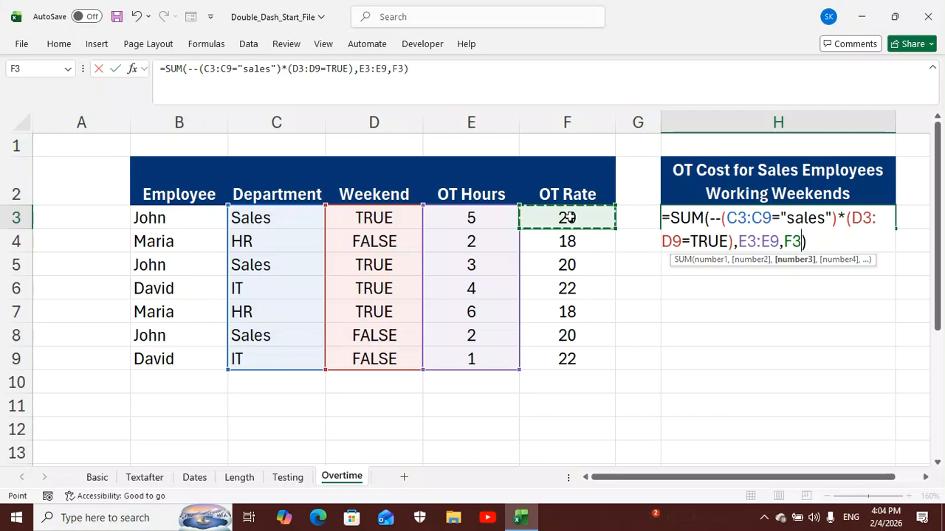
left_click_drag(569, 218, 570, 358)
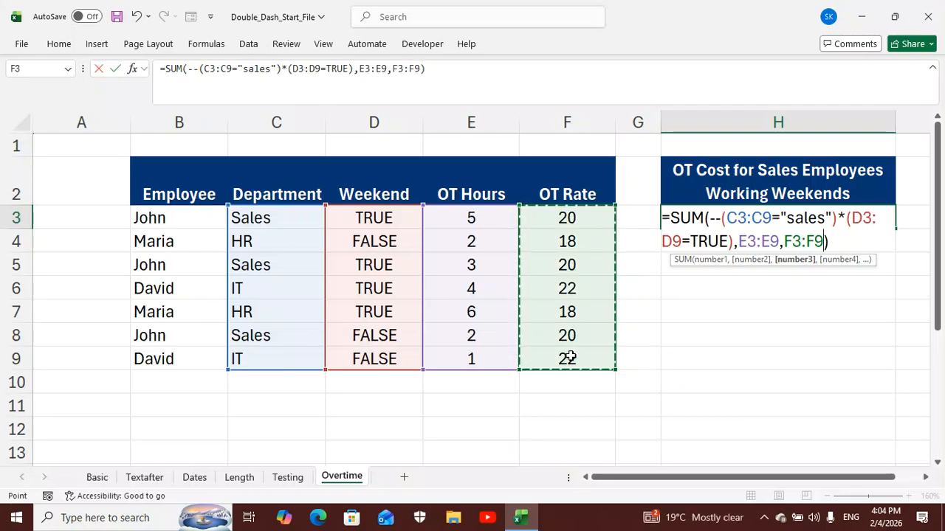
key("Return")
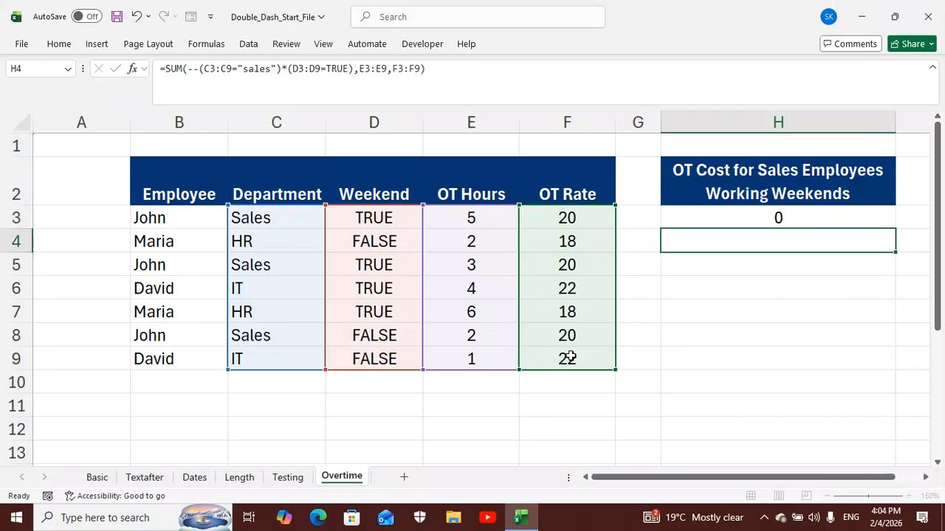
left_click(725, 222)
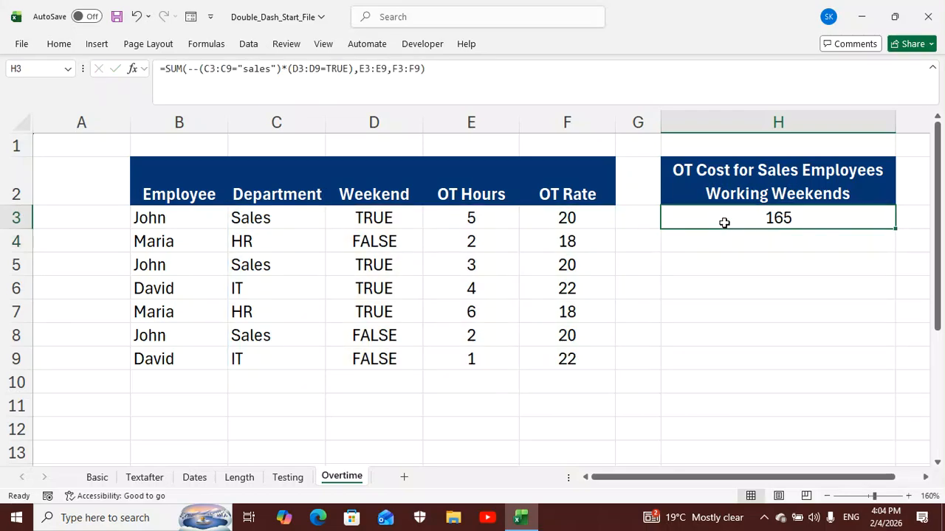